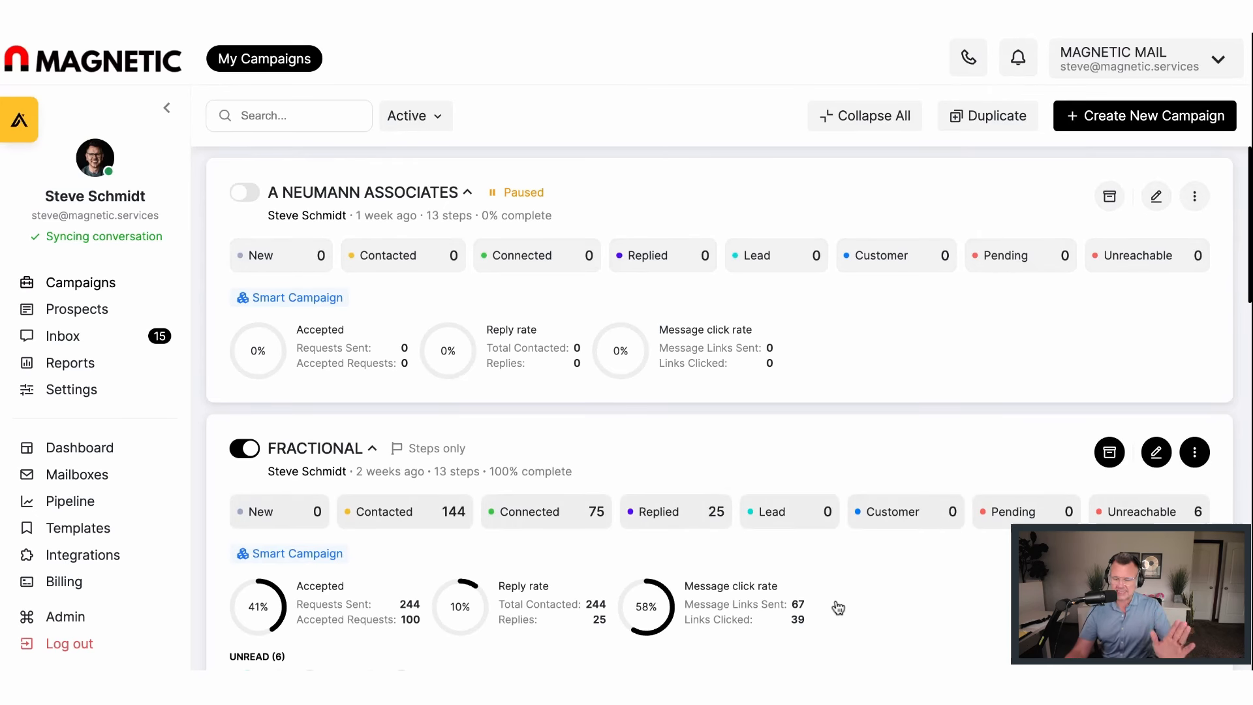
Open the FRACTIONAL campaign for editing and bring up its sequence builder
scroll(836, 597, down, 2)
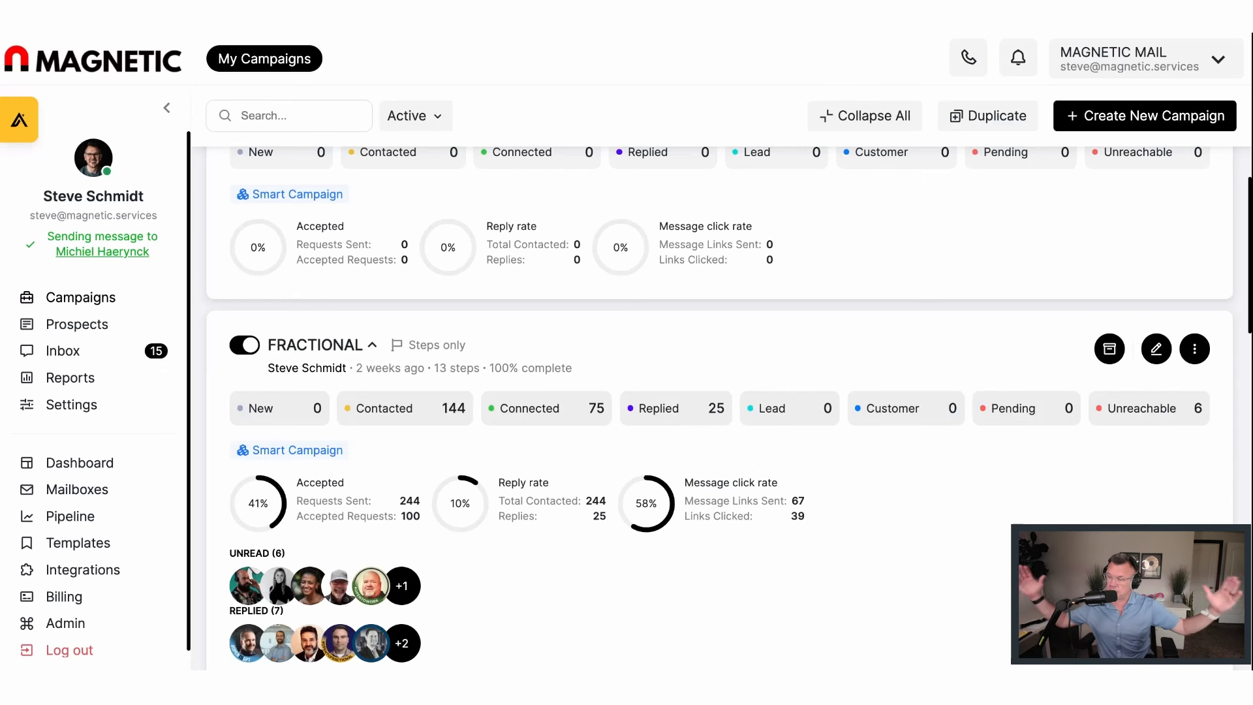
click(1154, 355)
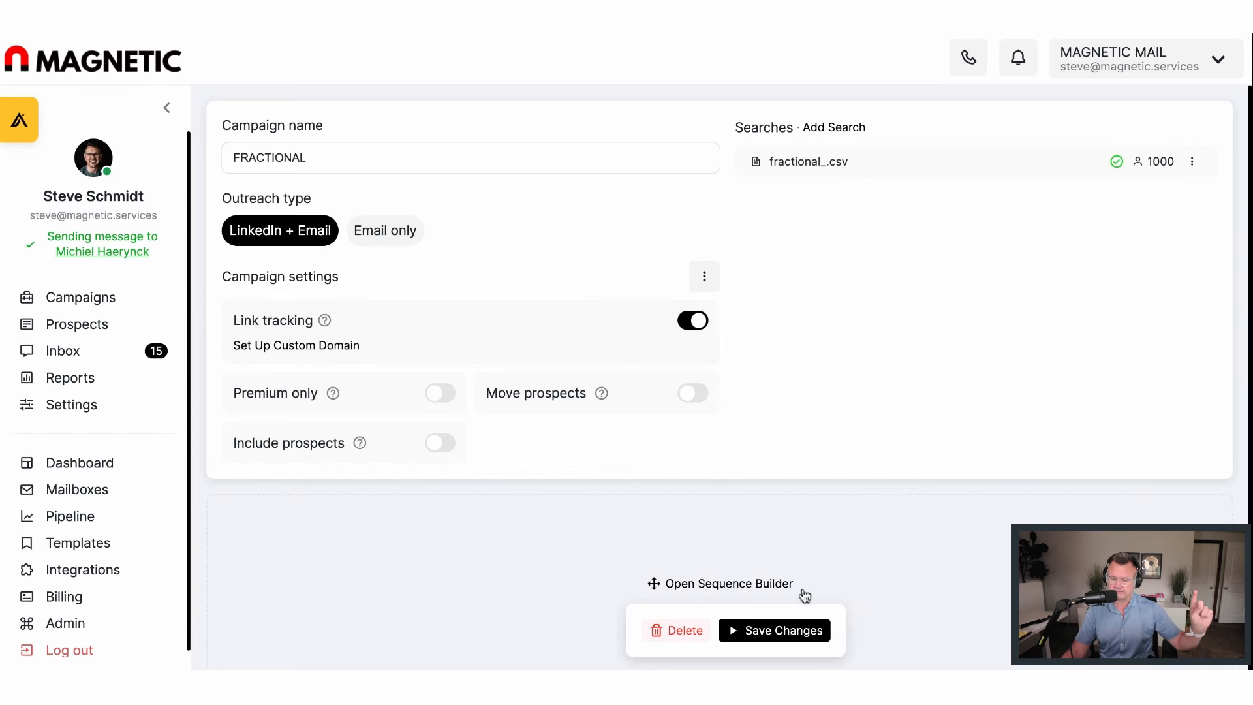
click(785, 629)
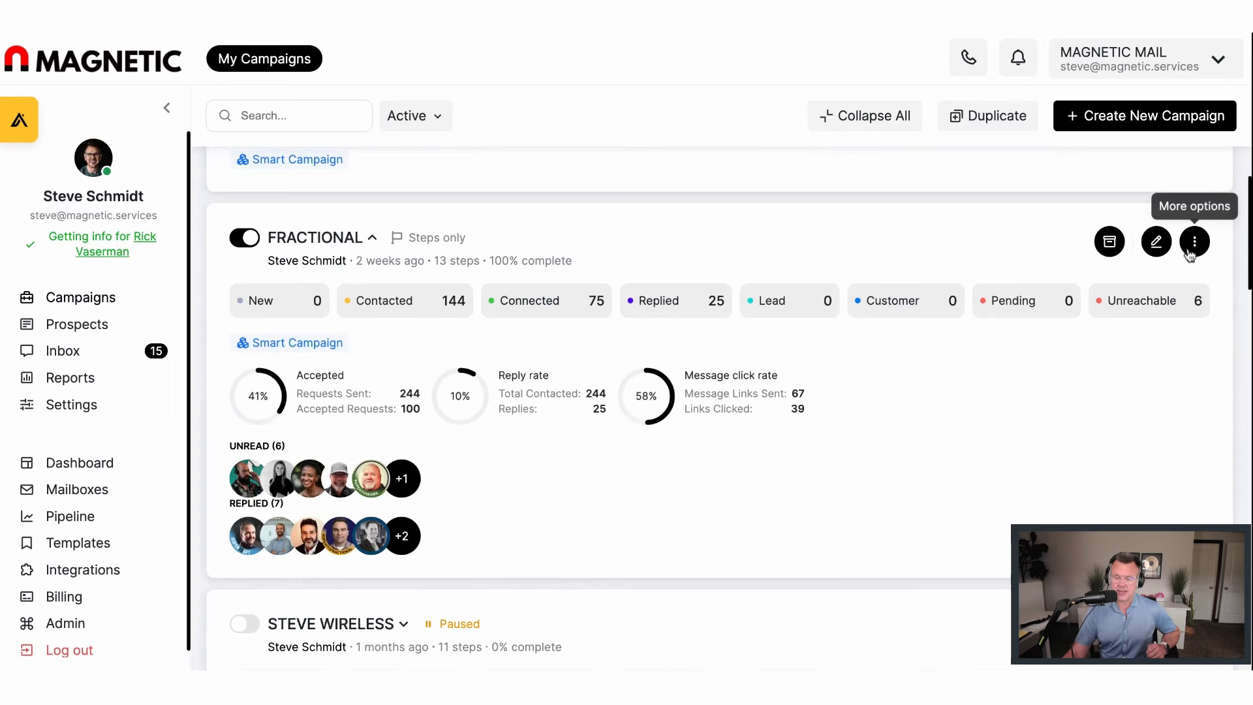
click(1167, 246)
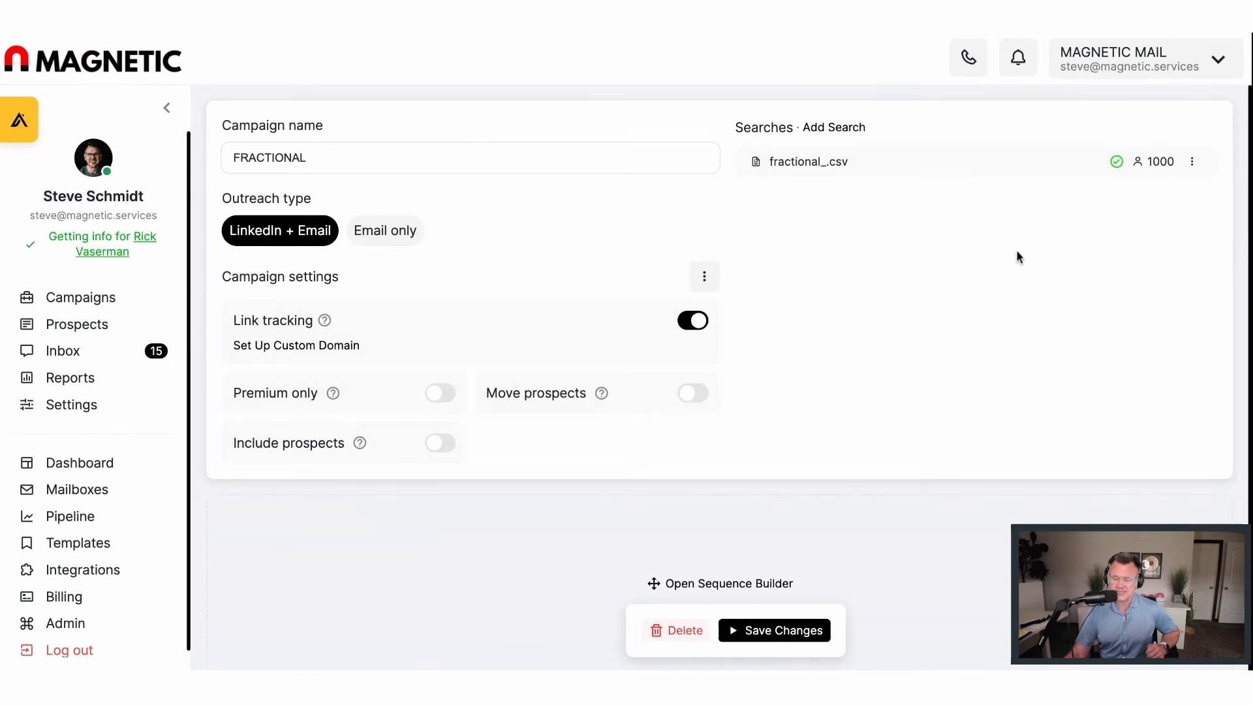
click(725, 584)
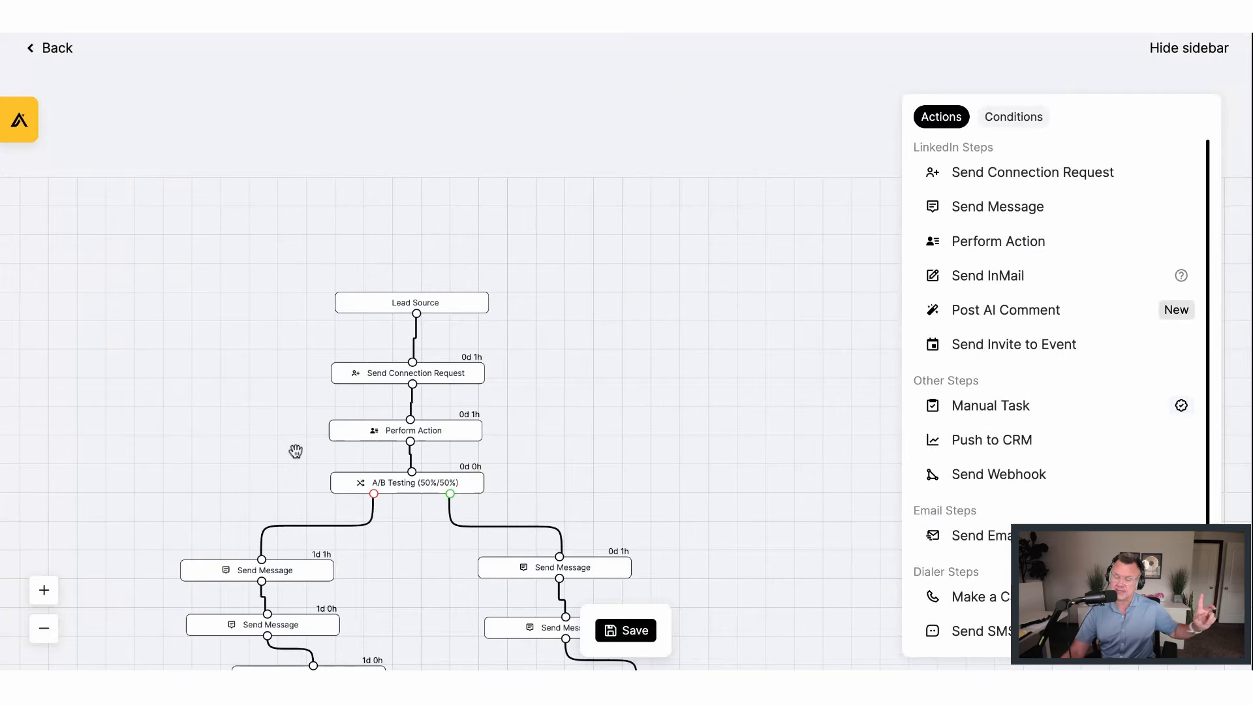
Remove the Perform Action step and connect Send Connection Request directly to the A/B Testing step
drag(692, 400, 617, 163)
scroll(616, 162, up, 1)
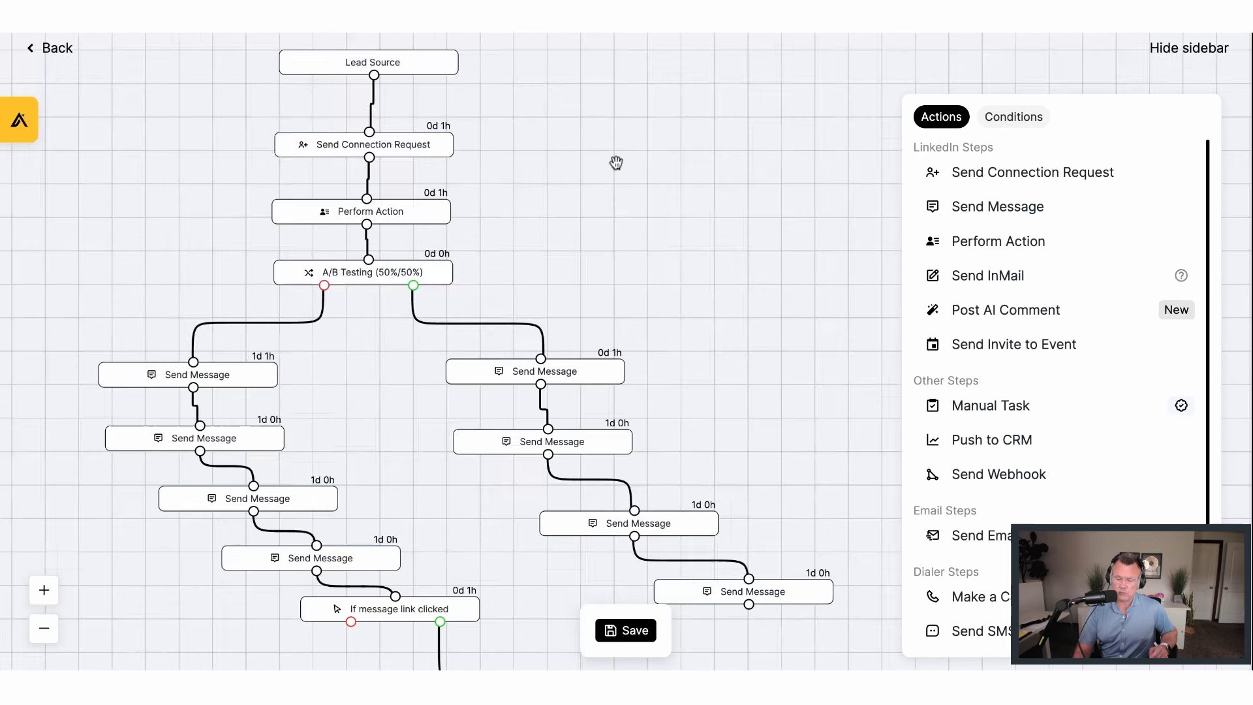
scroll(617, 162, down, 1)
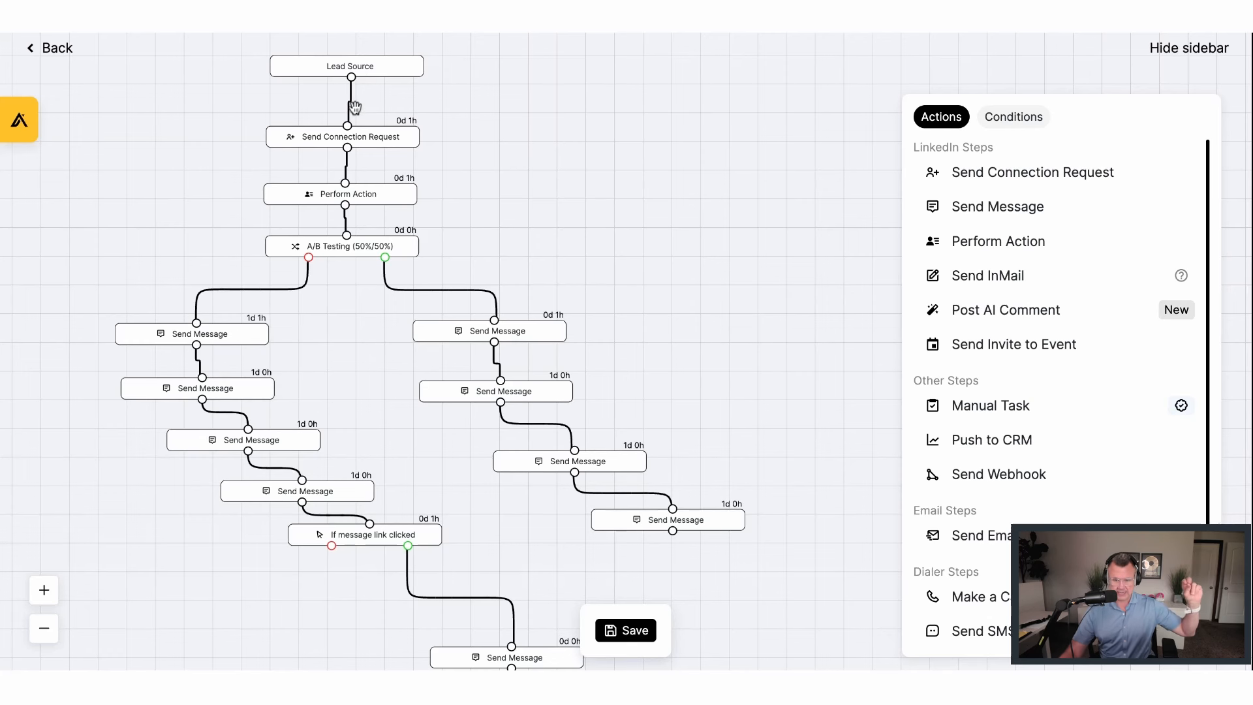
scroll(512, 146, up, 2)
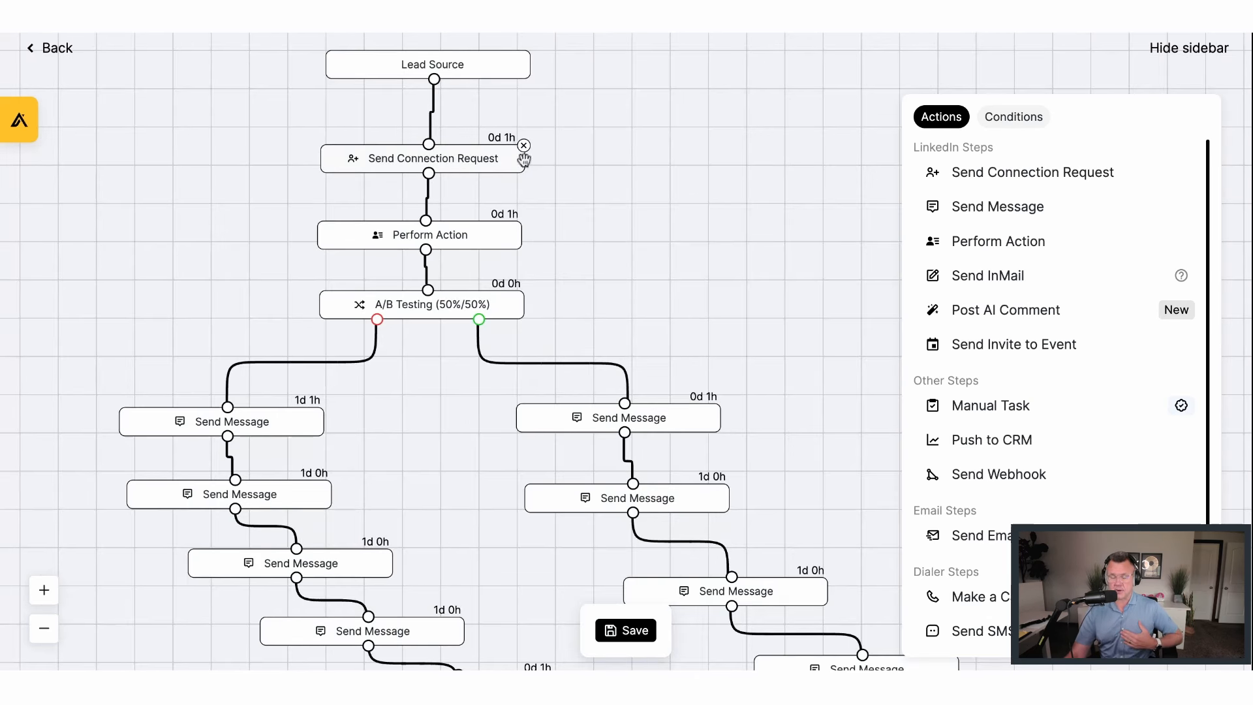
scroll(641, 215, right, 5)
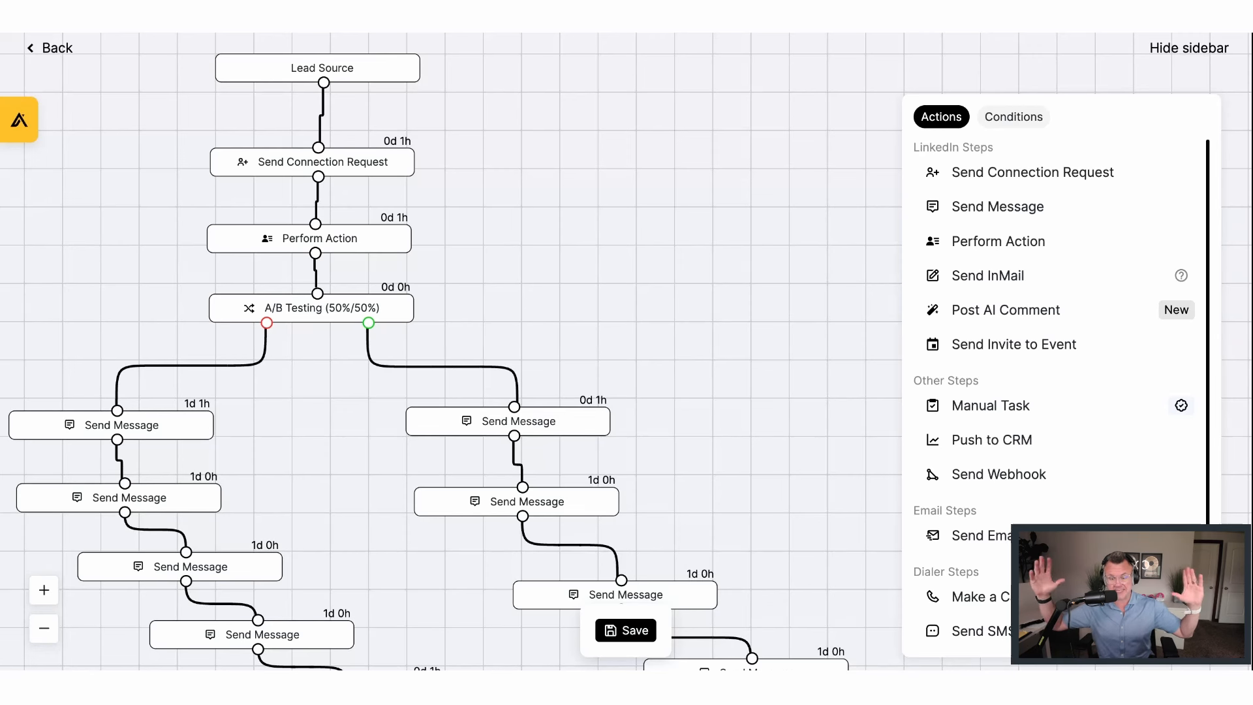
scroll(352, 190, up, 3)
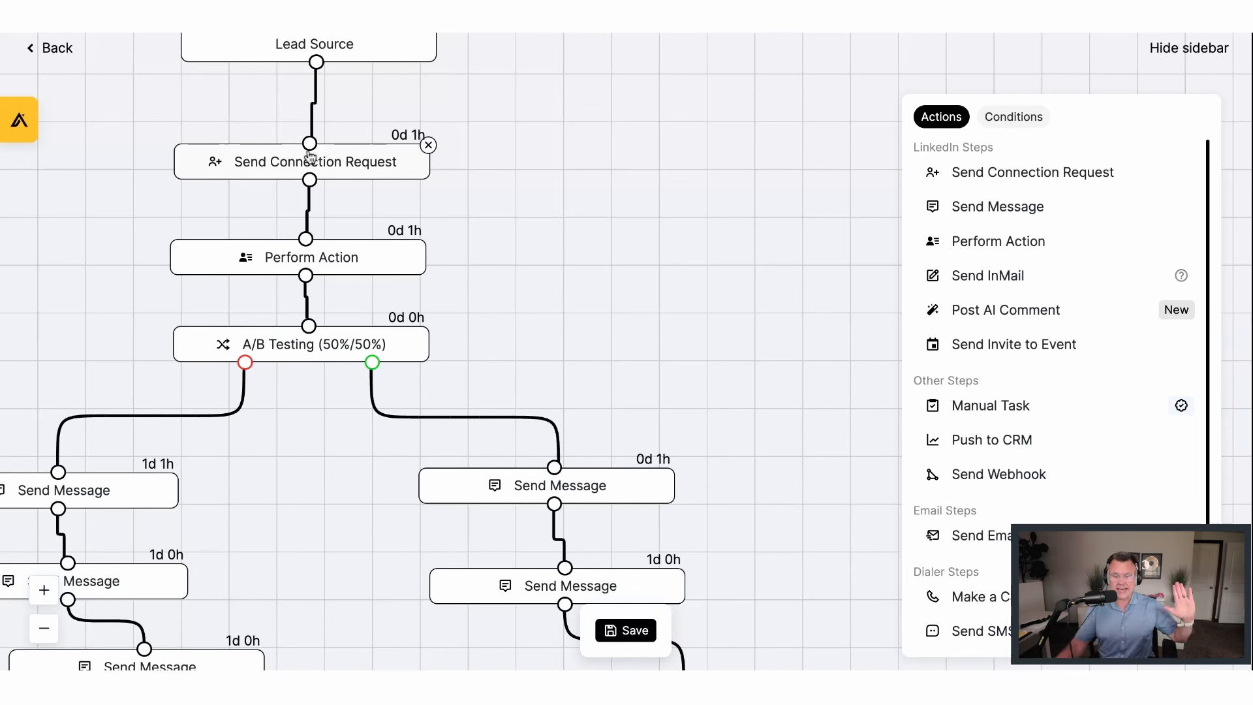
click(425, 240)
drag(309, 180, 314, 332)
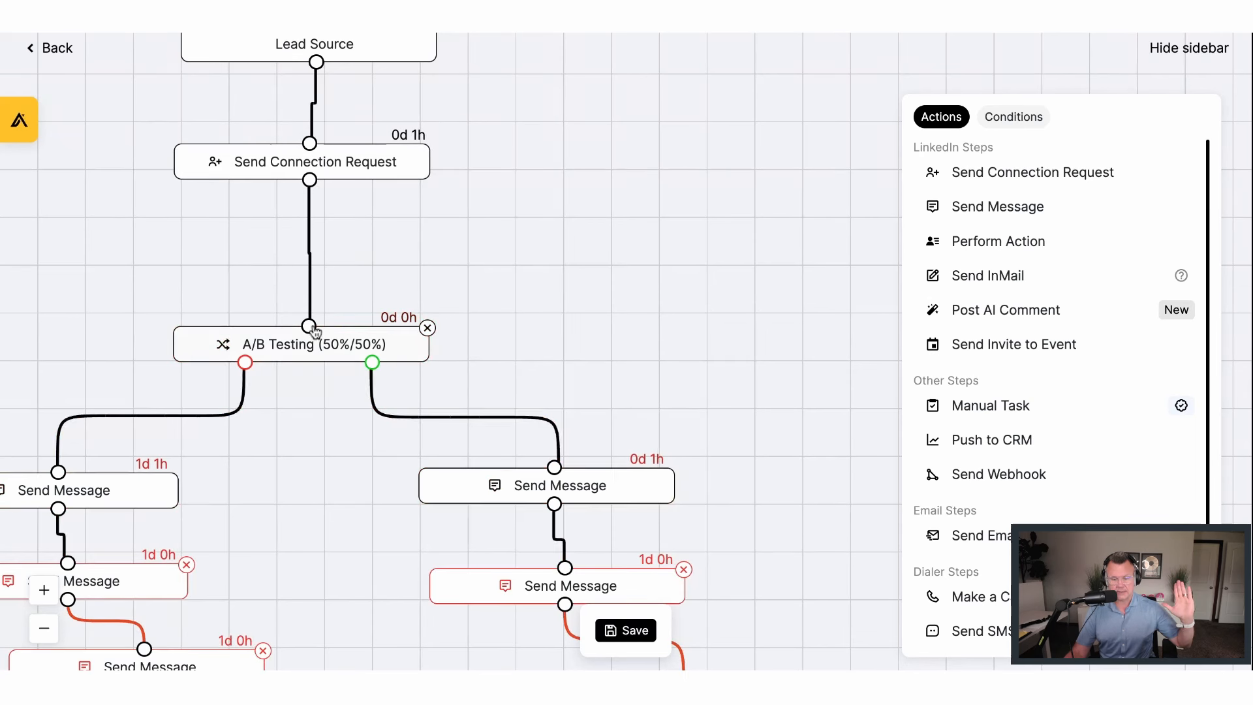
Examine the two message branches that follow the A/B Testing step in the sequence
drag(435, 293, 592, 261)
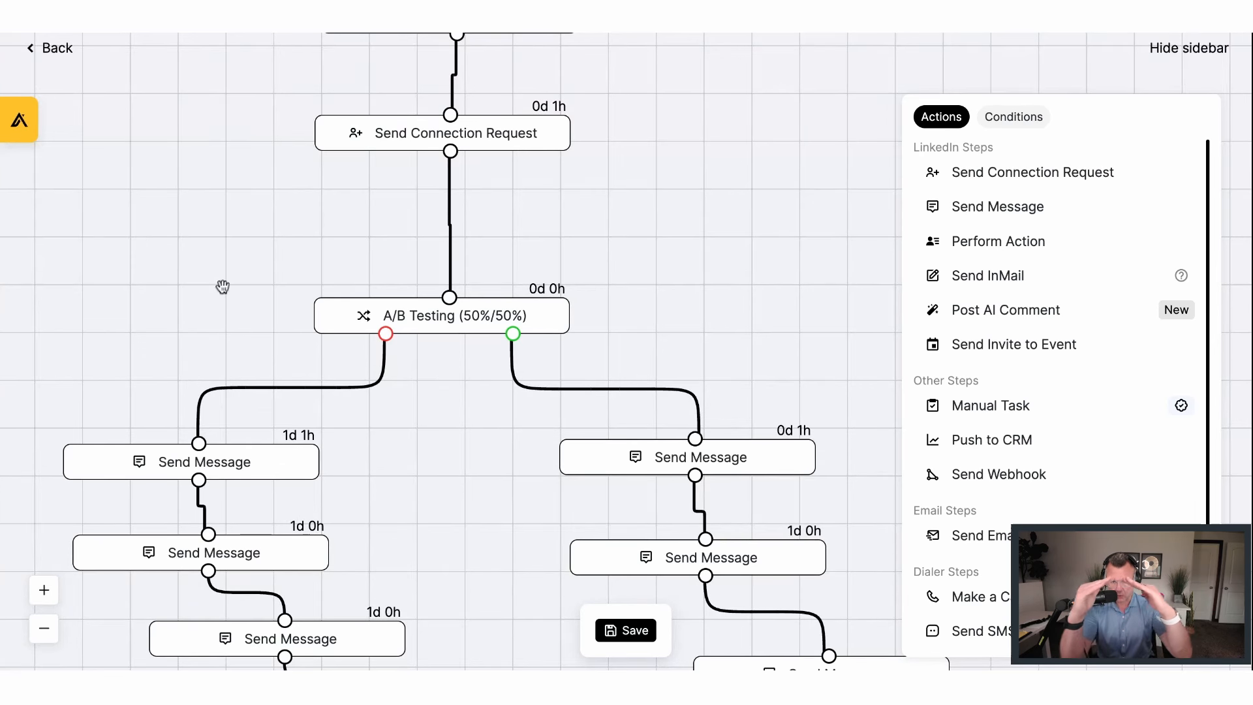
scroll(244, 243, down, 5)
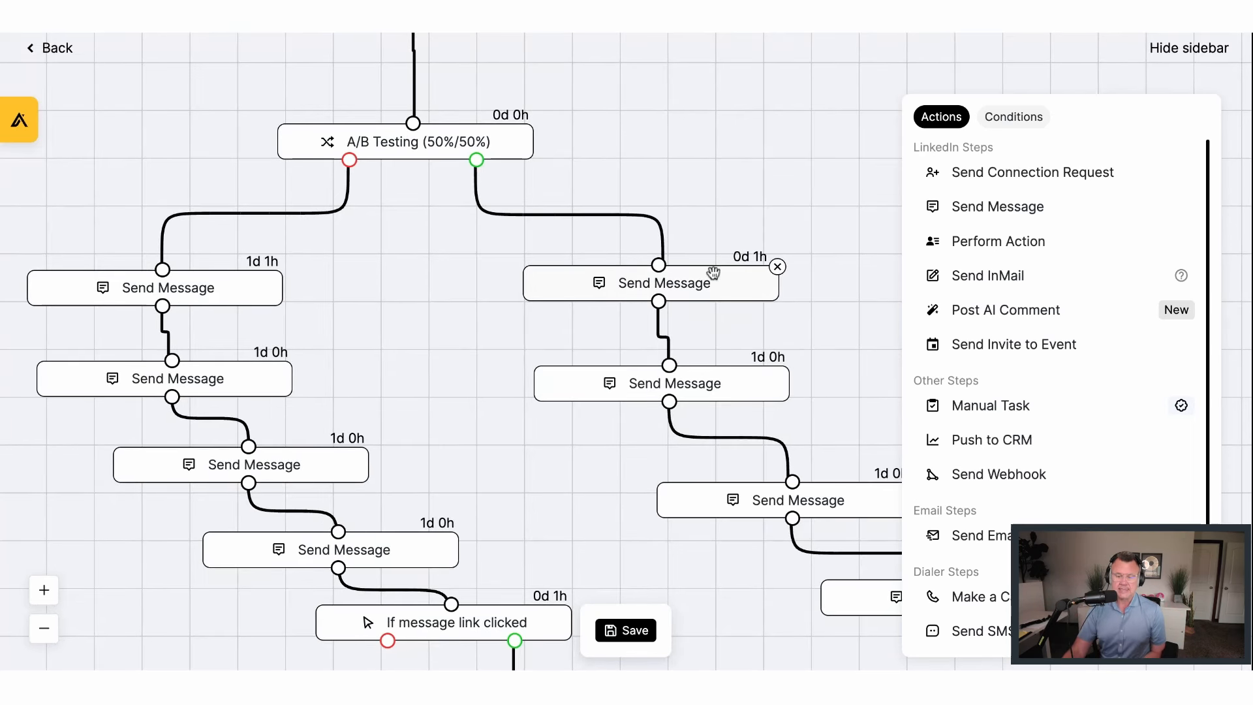
scroll(496, 313, down, 4)
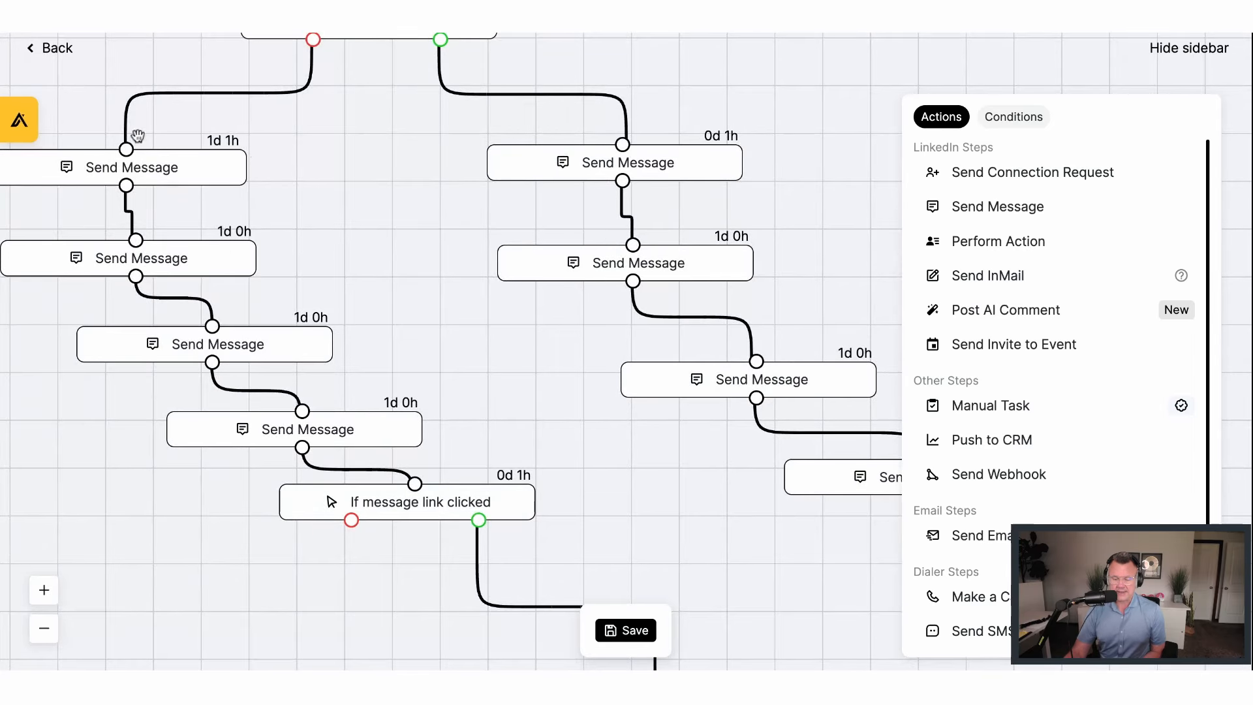
drag(388, 168, 535, 485)
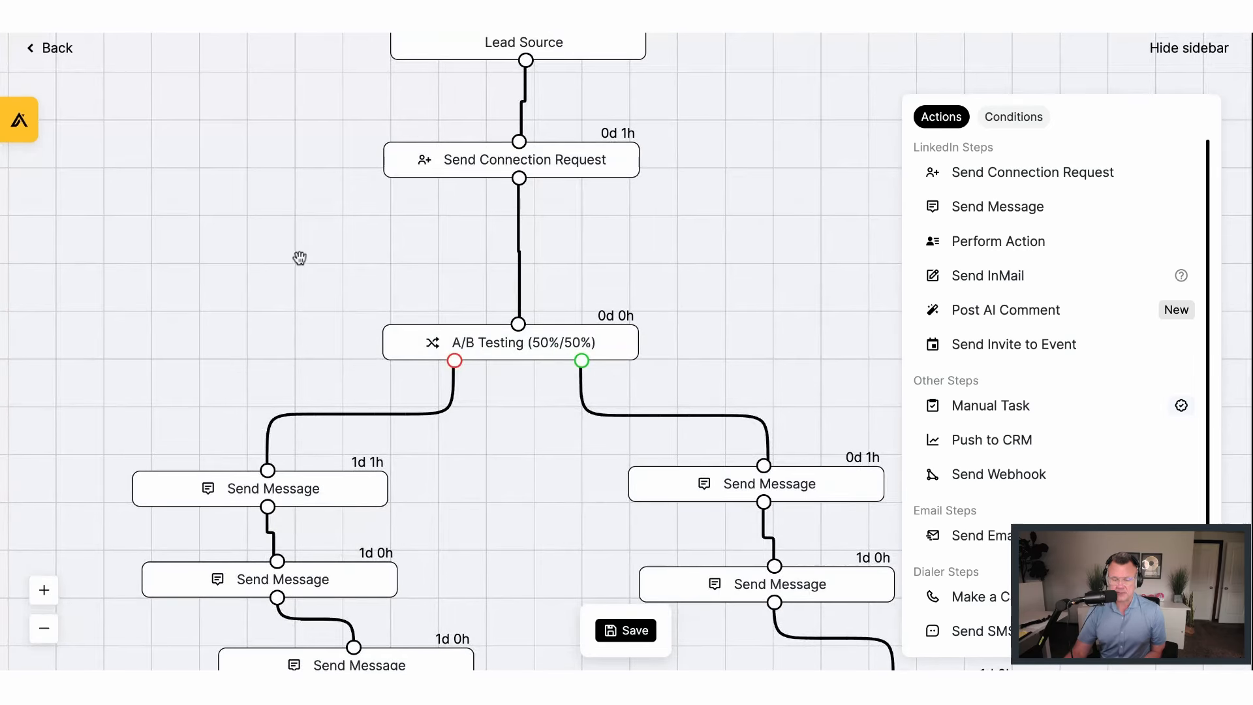
drag(268, 167, 220, 223)
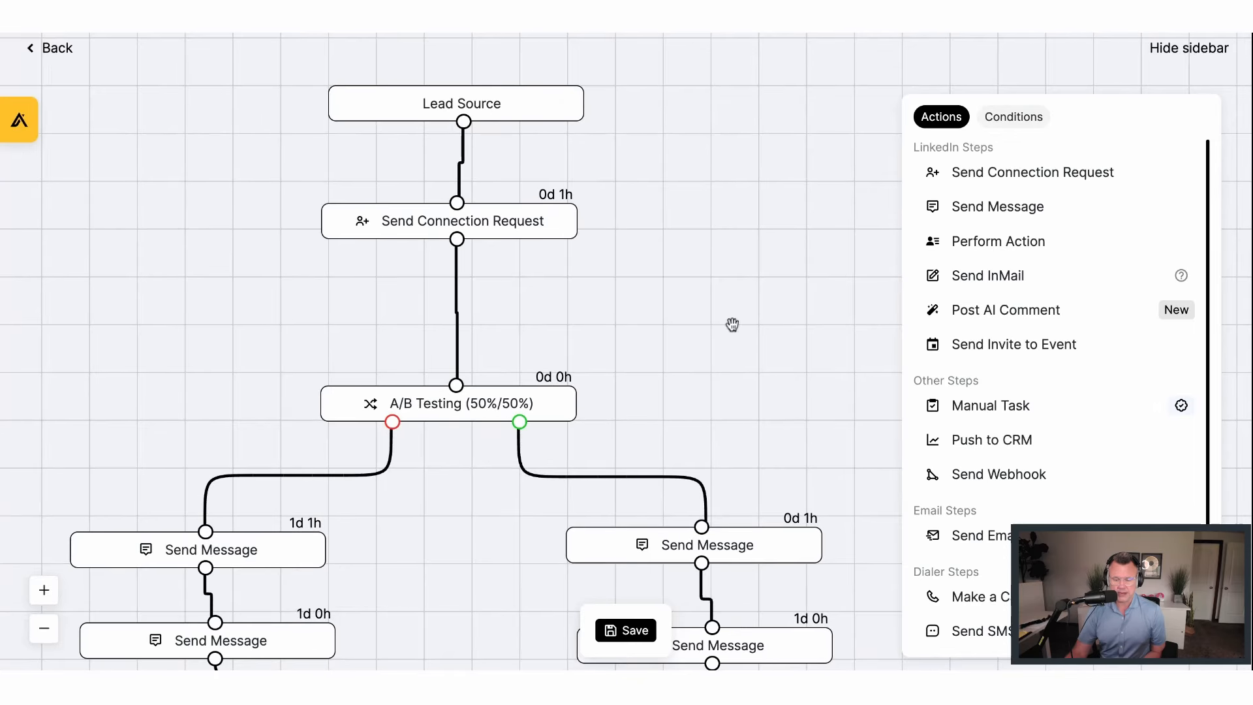
drag(732, 288, 699, 238)
drag(682, 318, 714, 179)
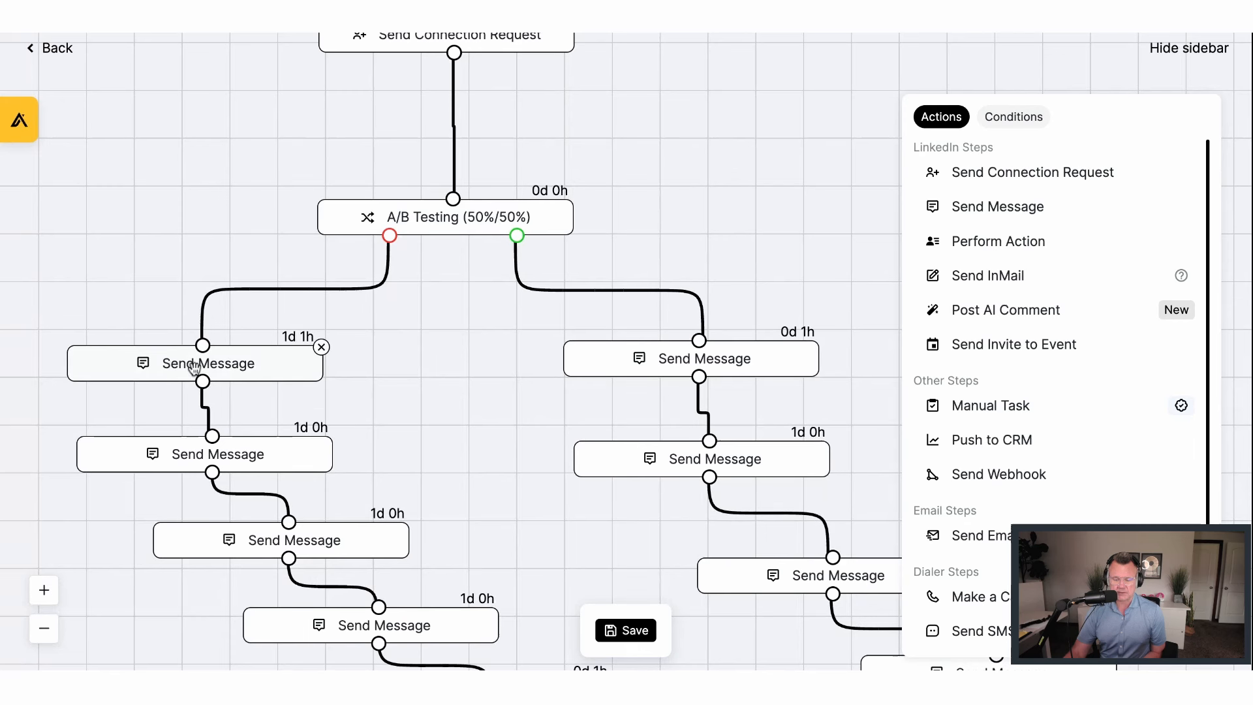
Try a 0-day wait on the first message of the red A/B branch, restore it to 1 day, and save the step
click(173, 367)
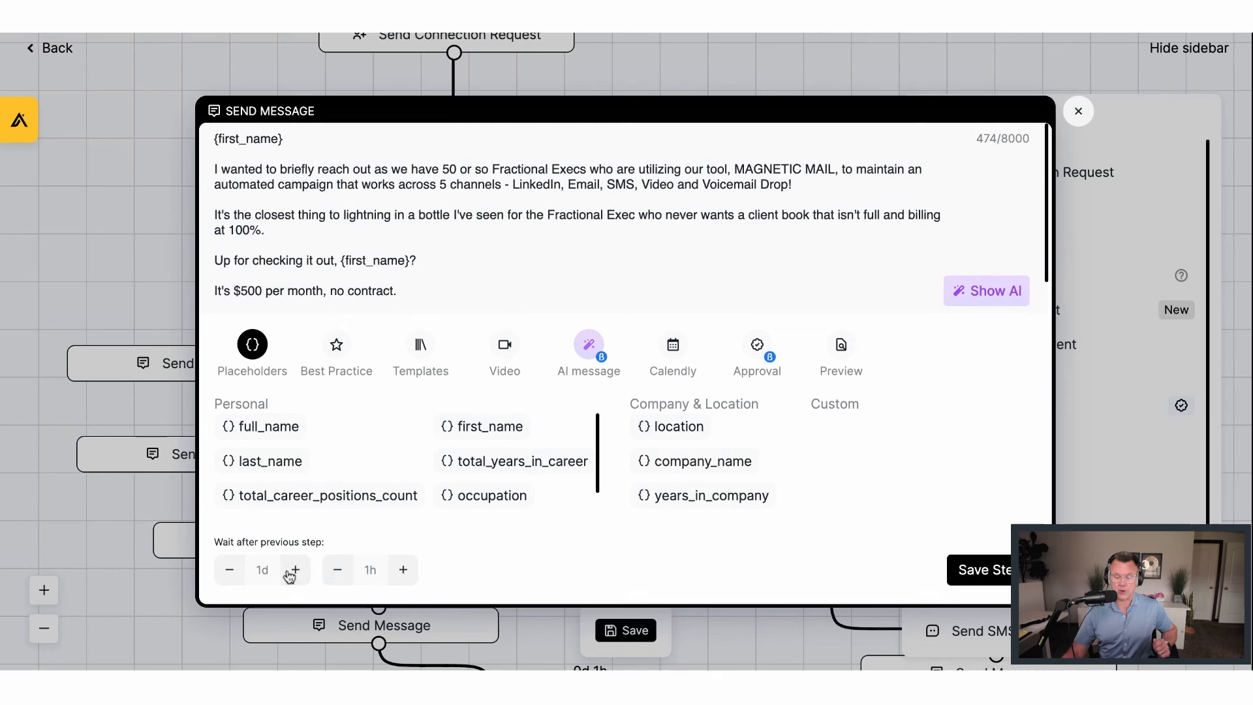
click(227, 573)
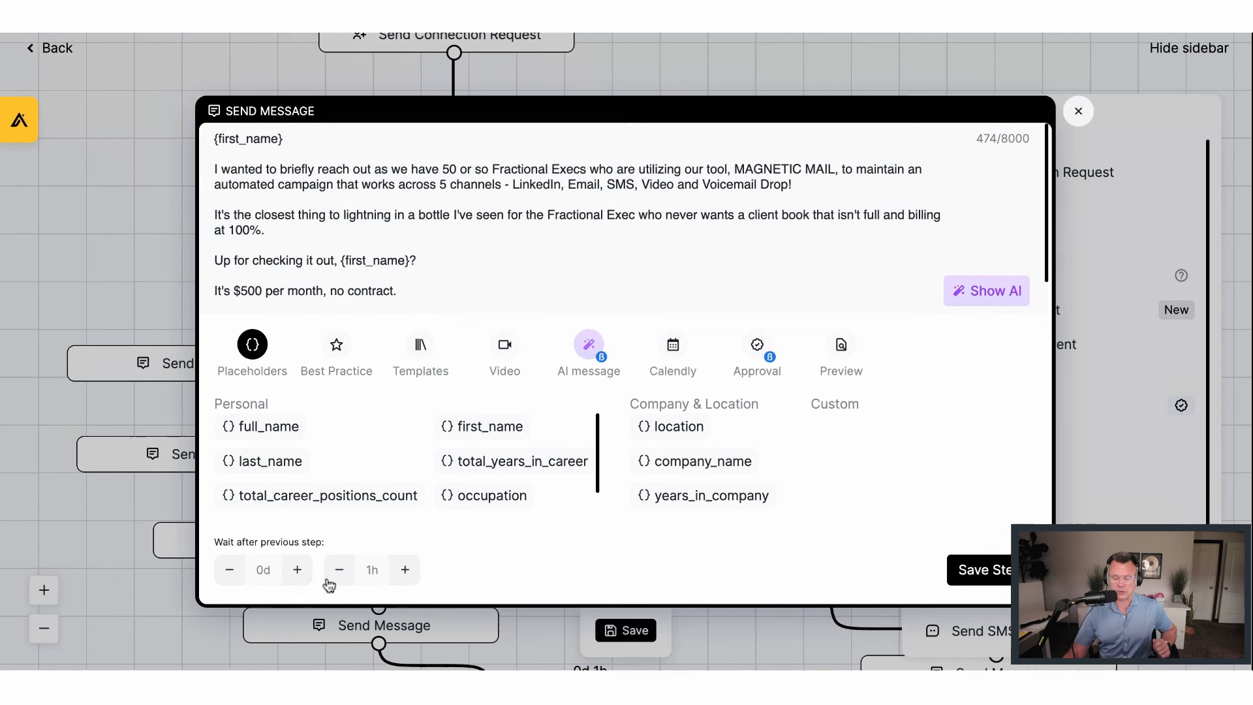
click(297, 569)
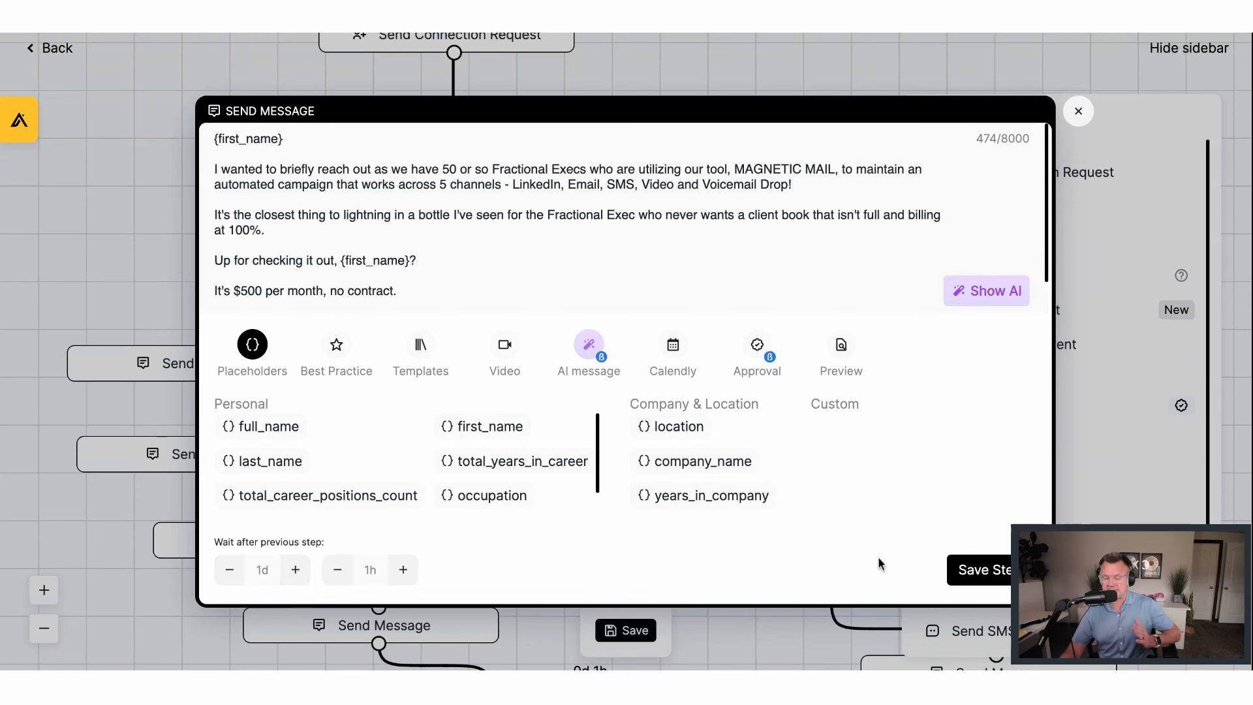
click(981, 568)
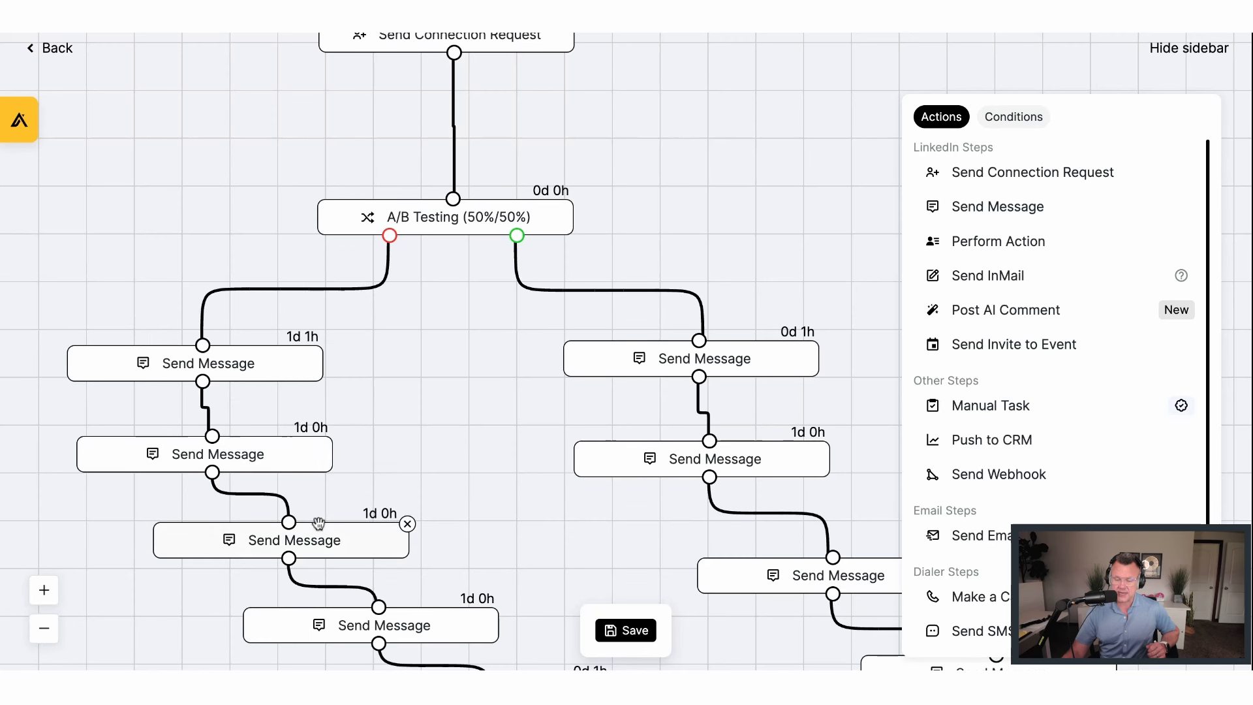
Review the message text of the Send Message step just before the link-clicked condition and save that step
drag(512, 539, 413, 261)
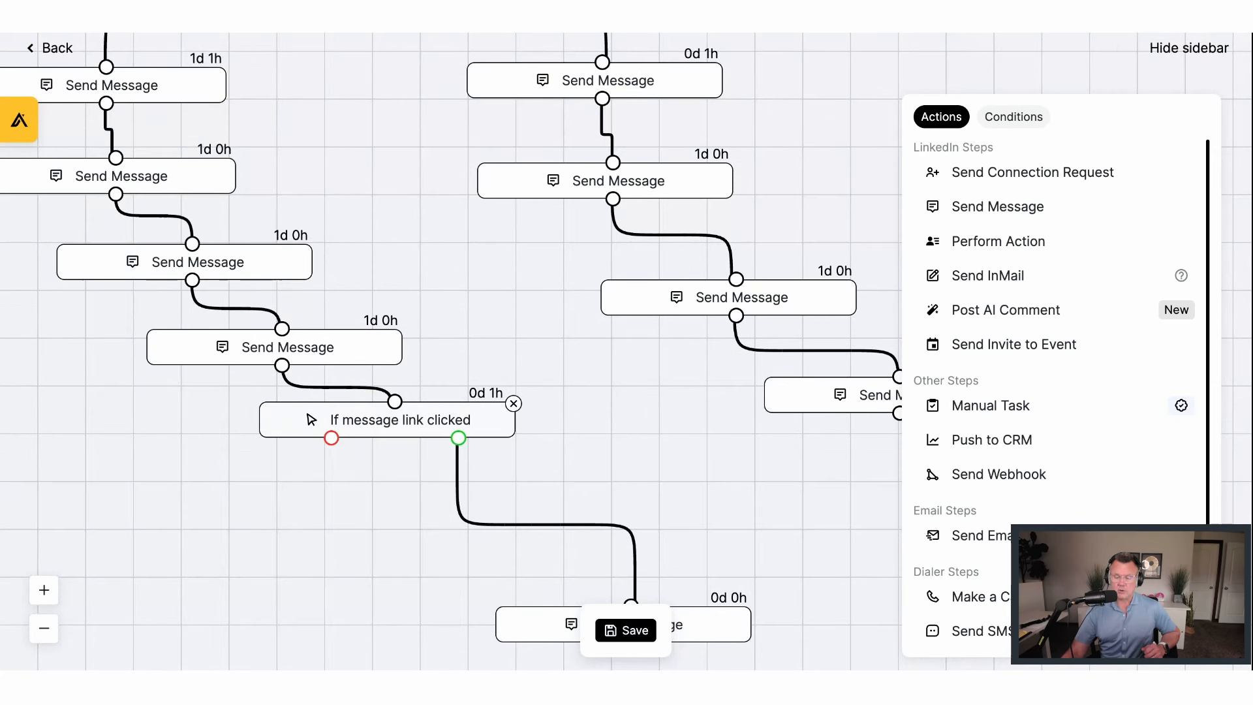
click(327, 348)
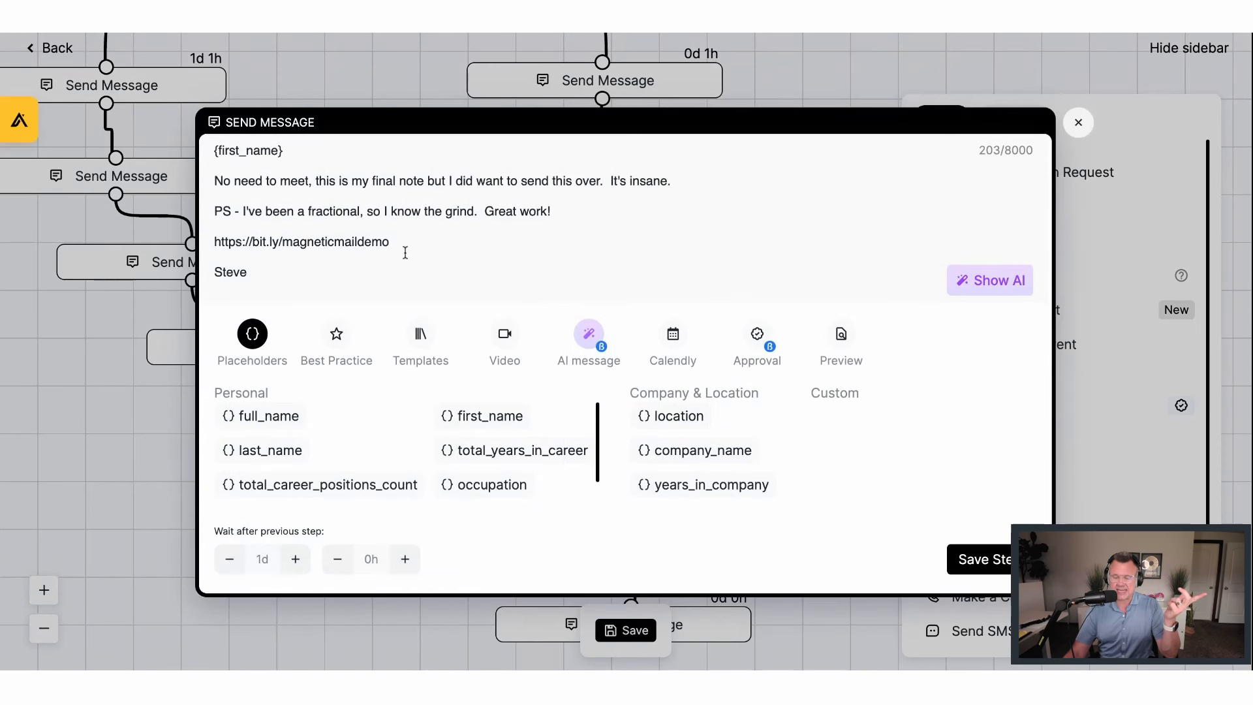
click(979, 559)
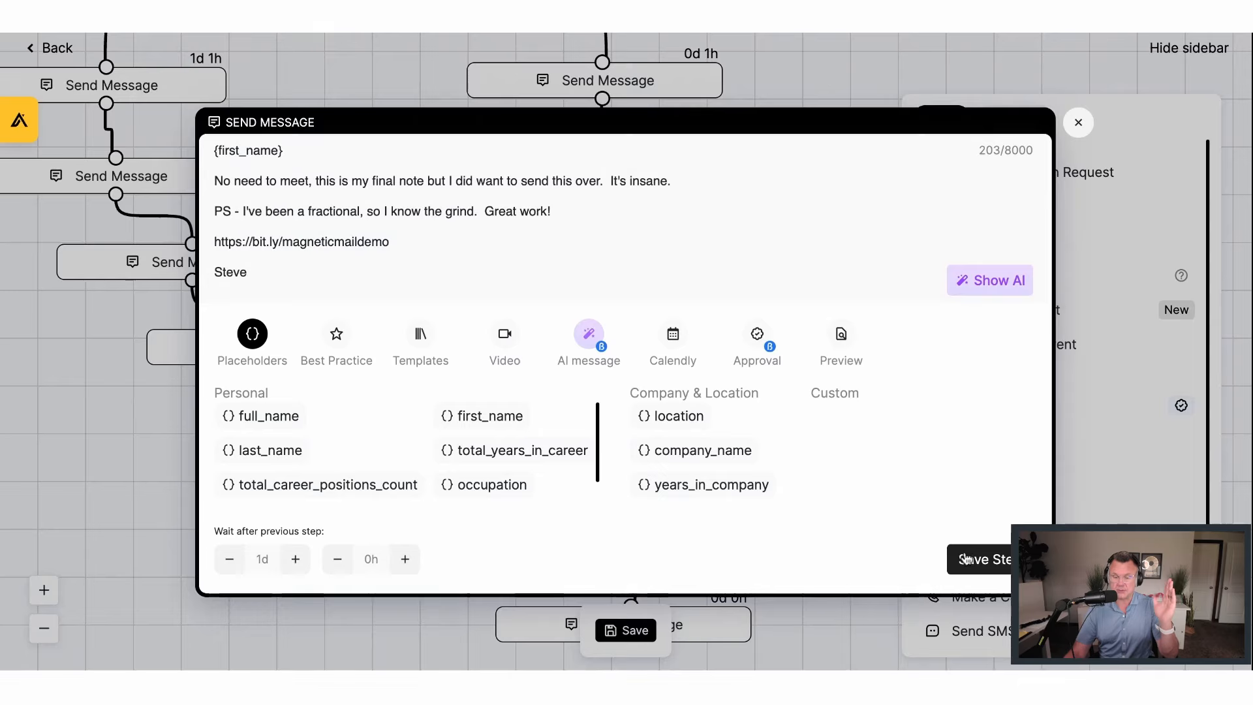
Set the wait of the Send Message step after the link-clicked condition to 0 days 1 hour and save it
drag(640, 507, 533, 365)
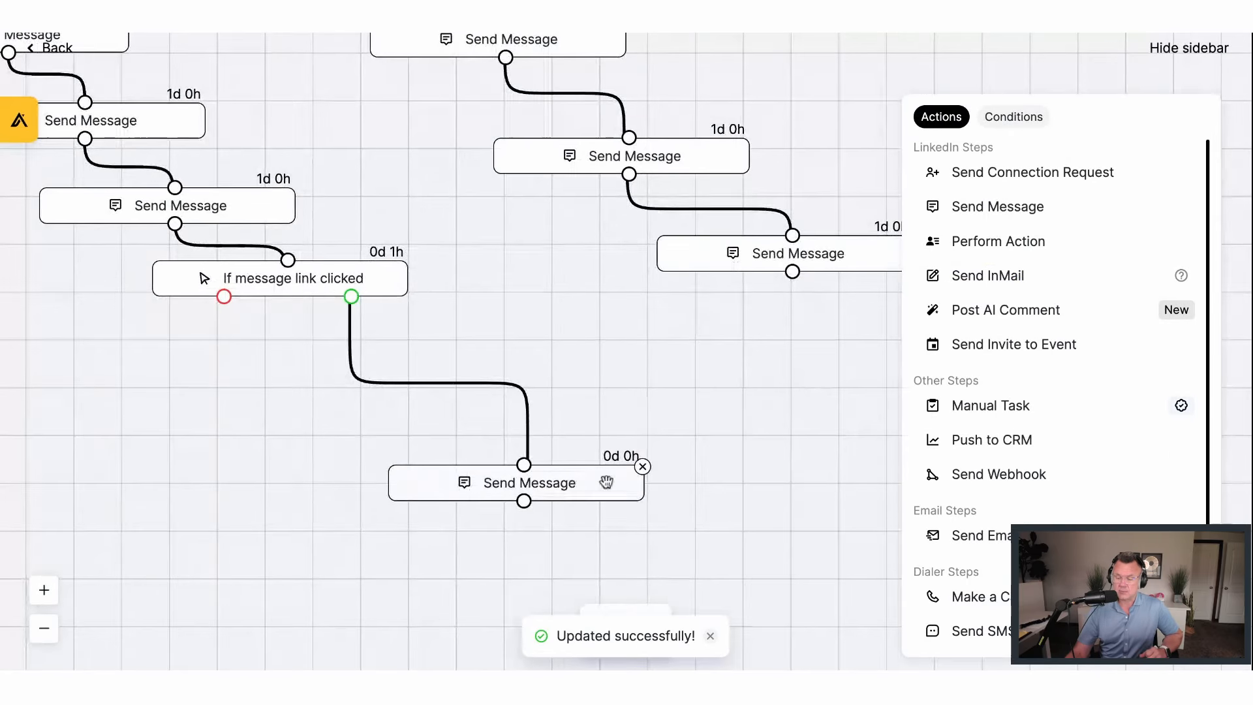
click(549, 491)
click(405, 559)
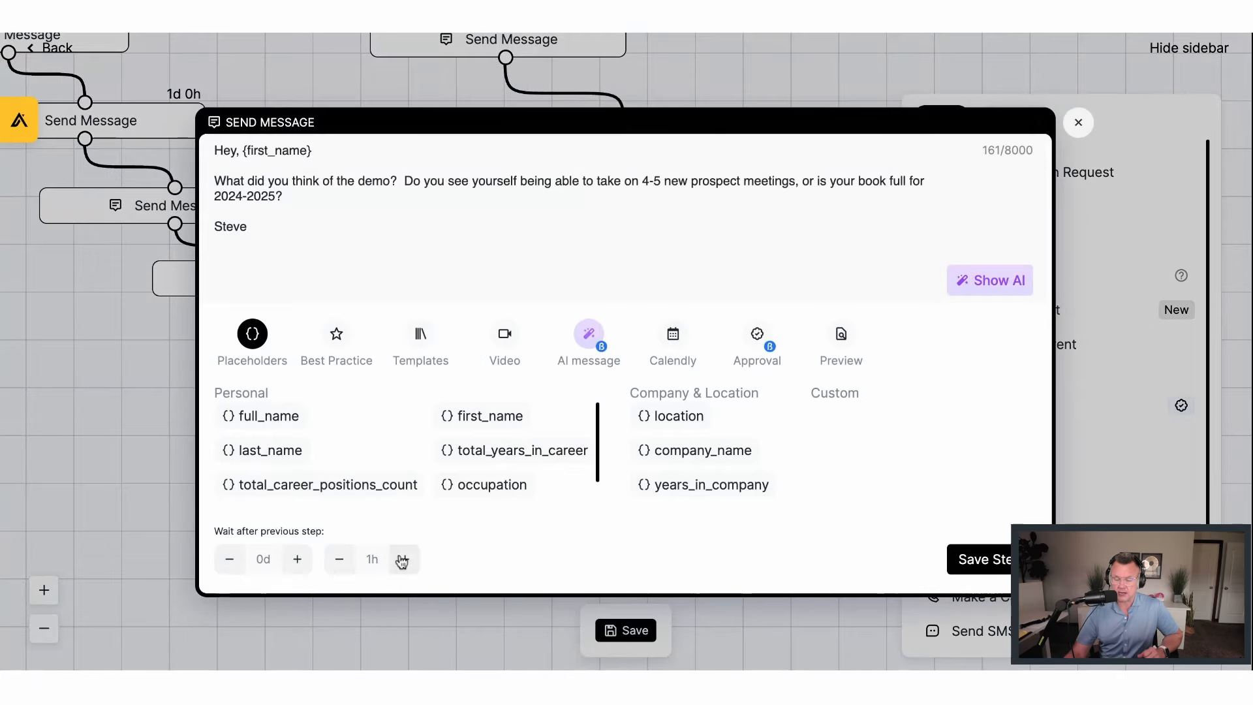
click(967, 559)
Review the text of the third Send Message step in the green A/B branch and close it
drag(637, 540, 329, 561)
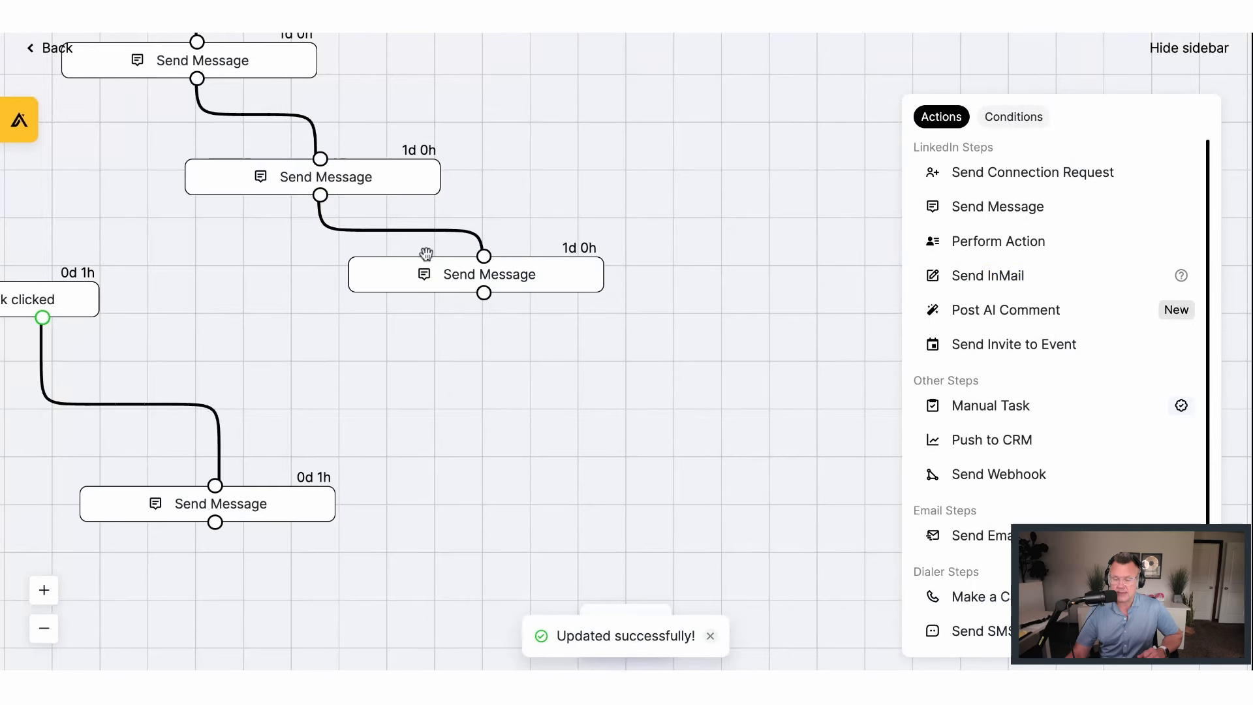
click(334, 179)
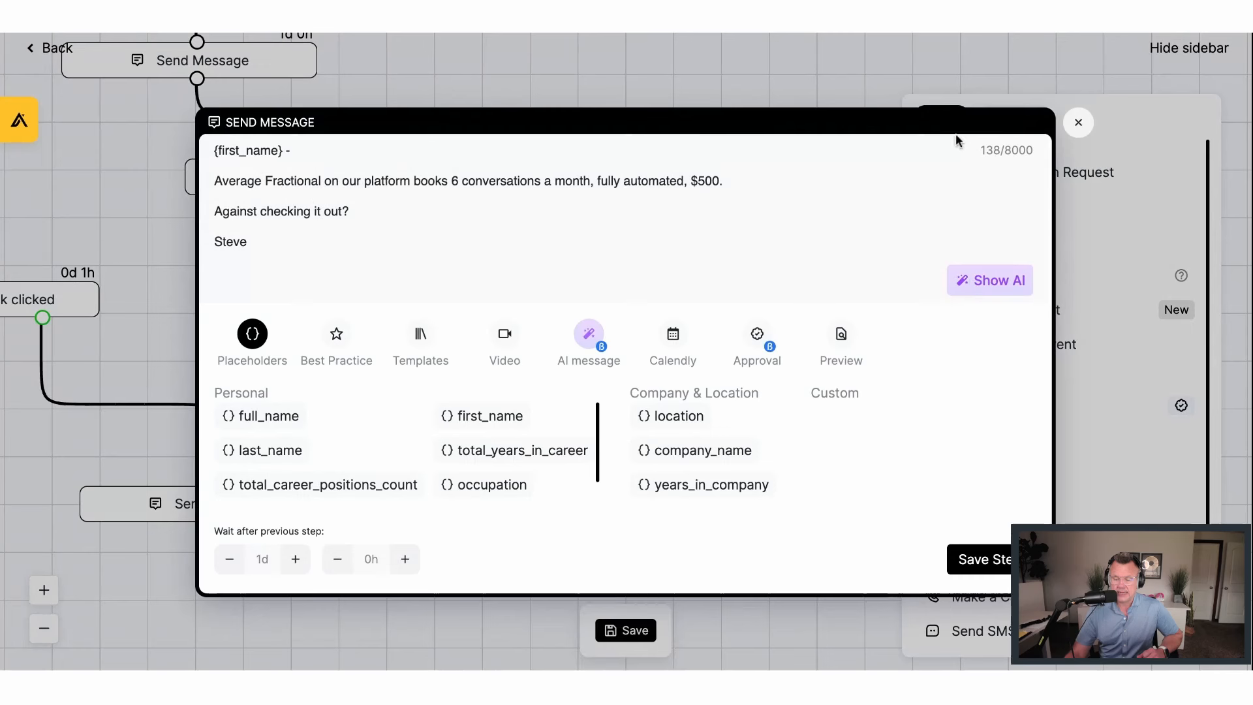
click(1071, 132)
Save the edited sequence, leave the sequence builder and return to the campaigns list
drag(671, 410, 872, 608)
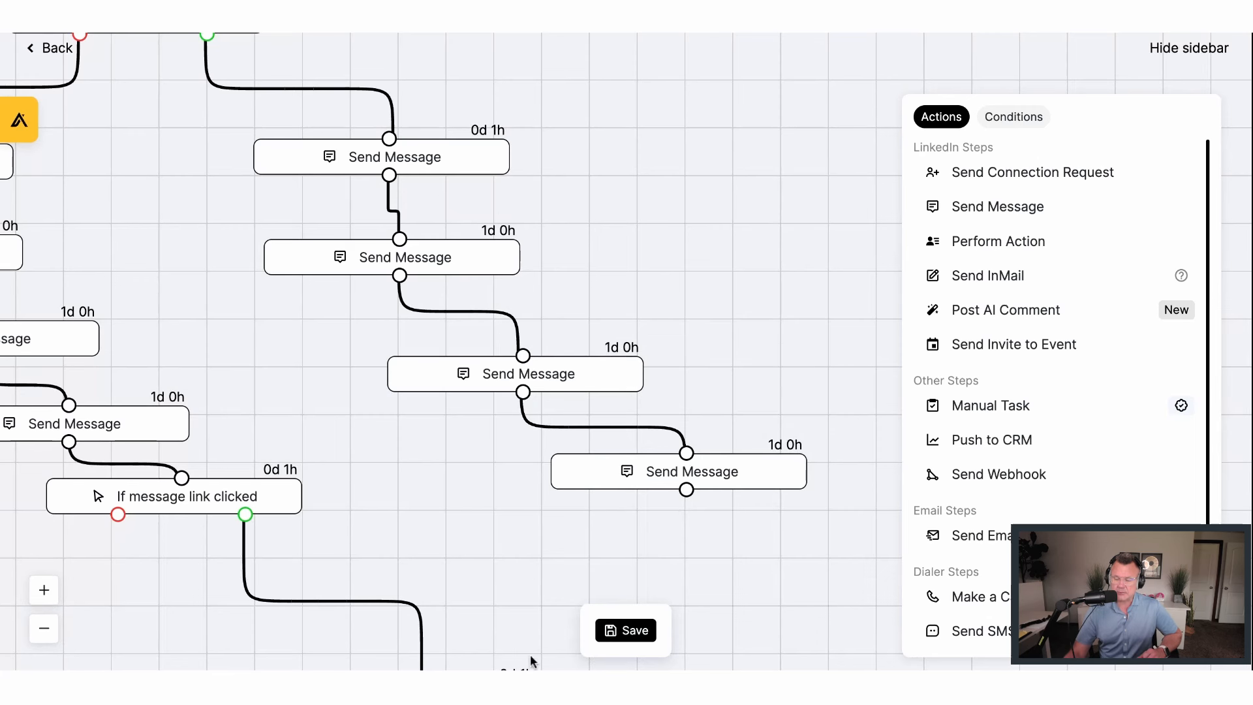
click(622, 646)
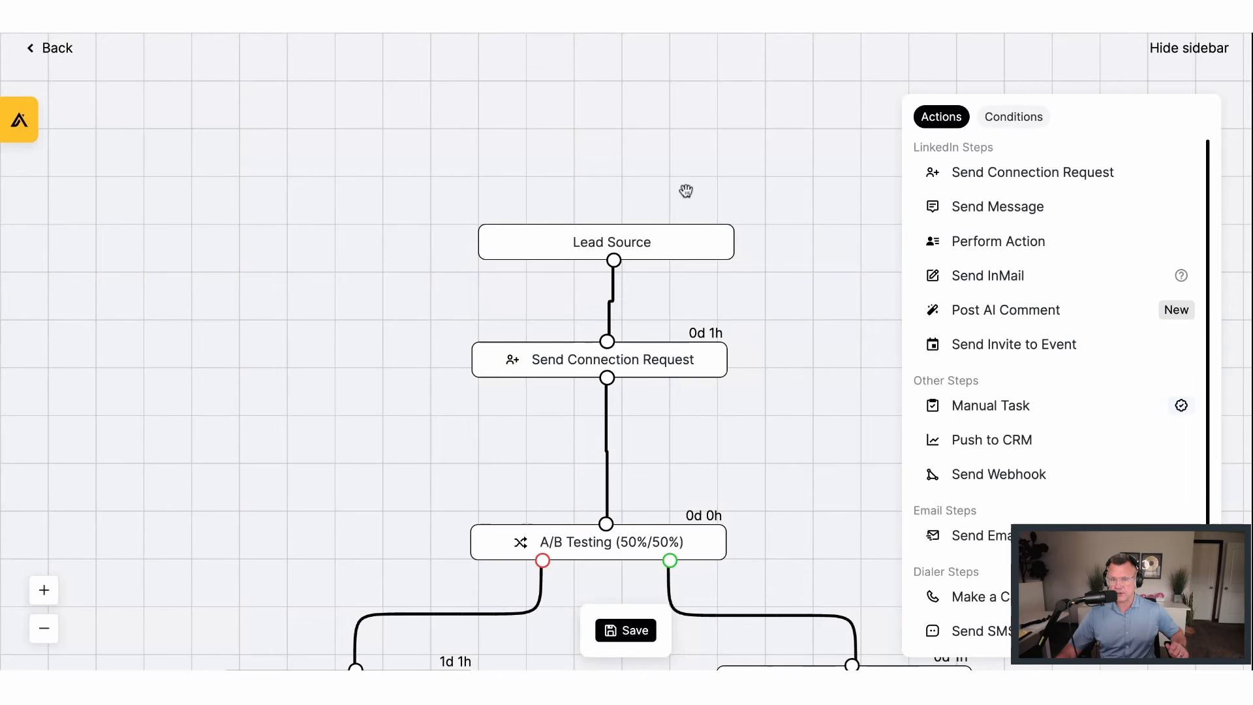
click(53, 48)
click(791, 409)
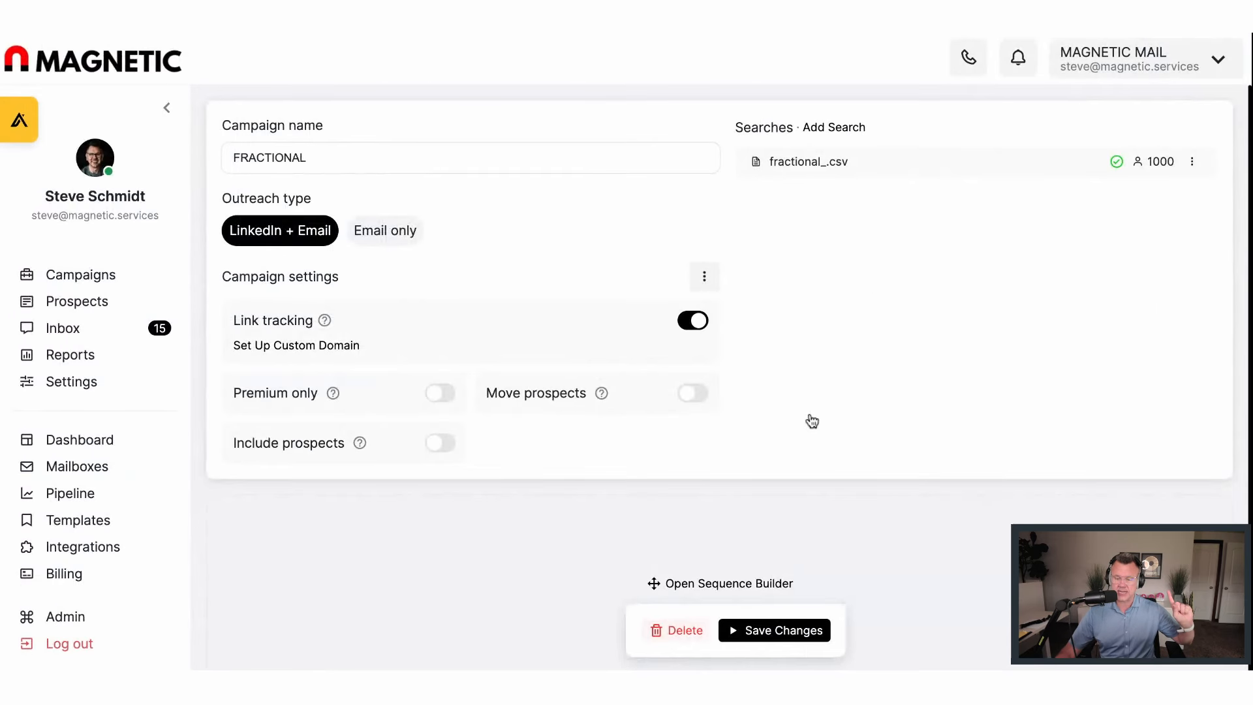
click(94, 280)
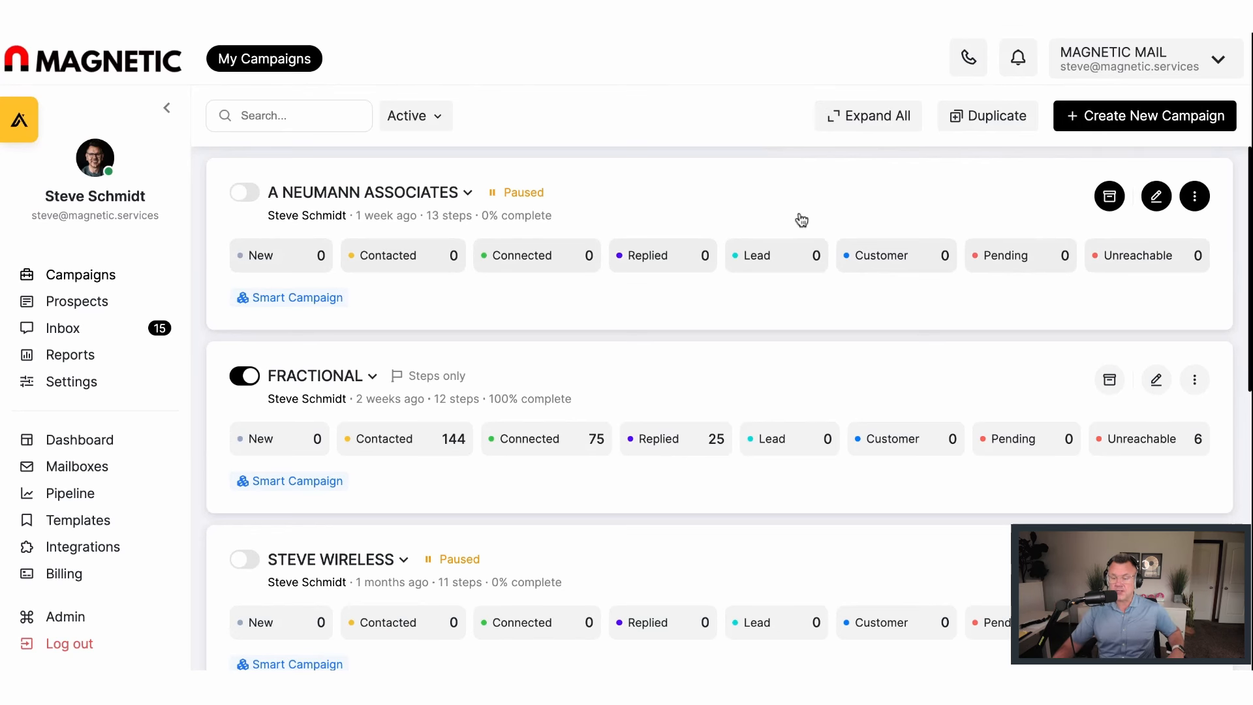
Start a campaign duplication, selecting the A NEUMANN ASSOCIATES campaign and the first listed account as the target
click(996, 125)
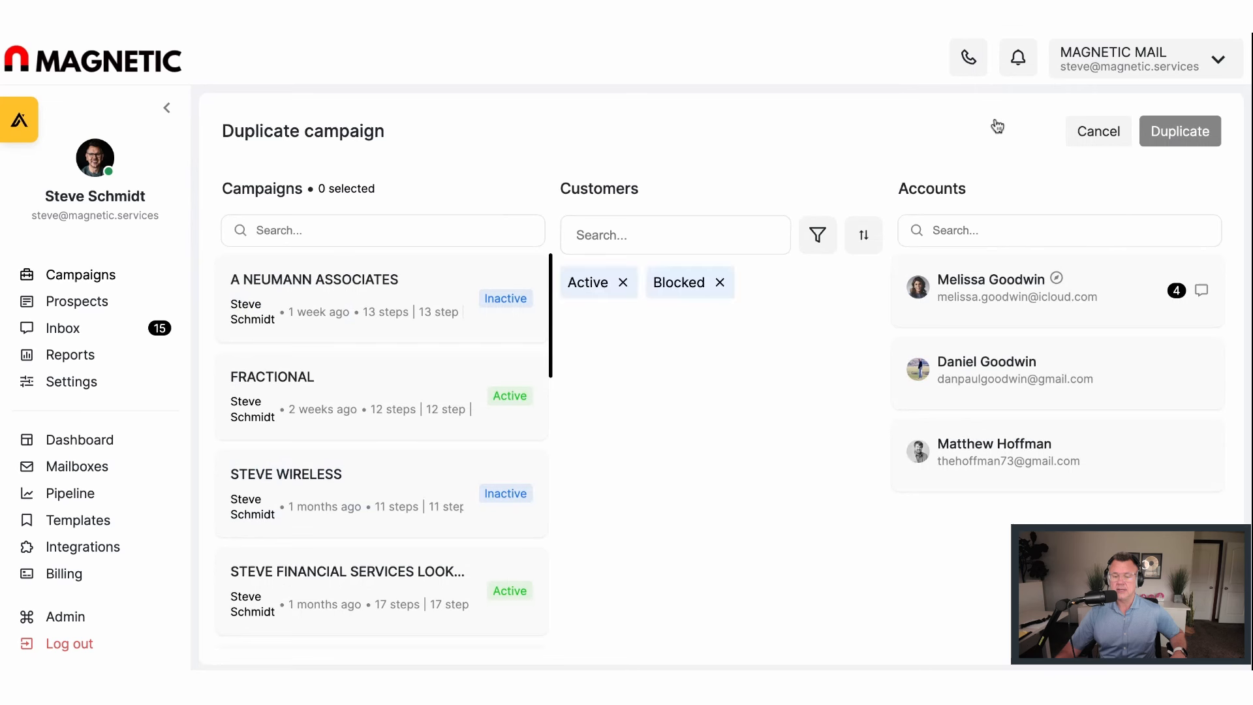
click(291, 315)
click(695, 323)
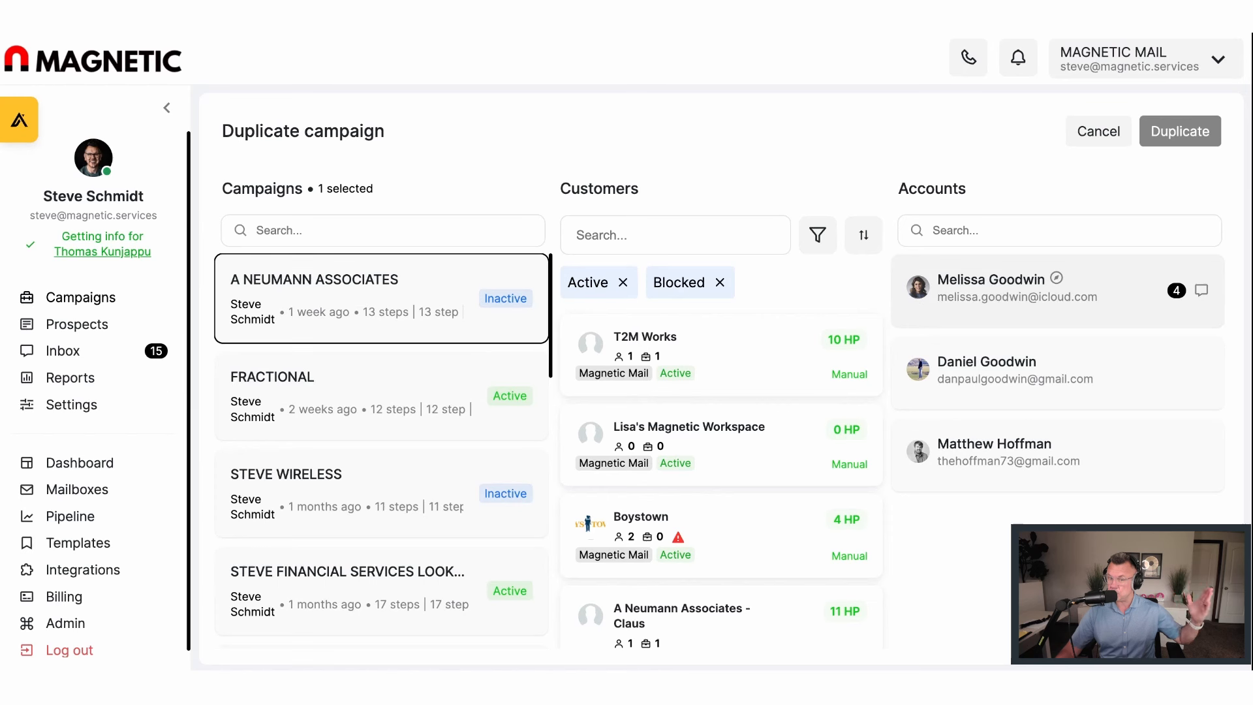
click(1110, 294)
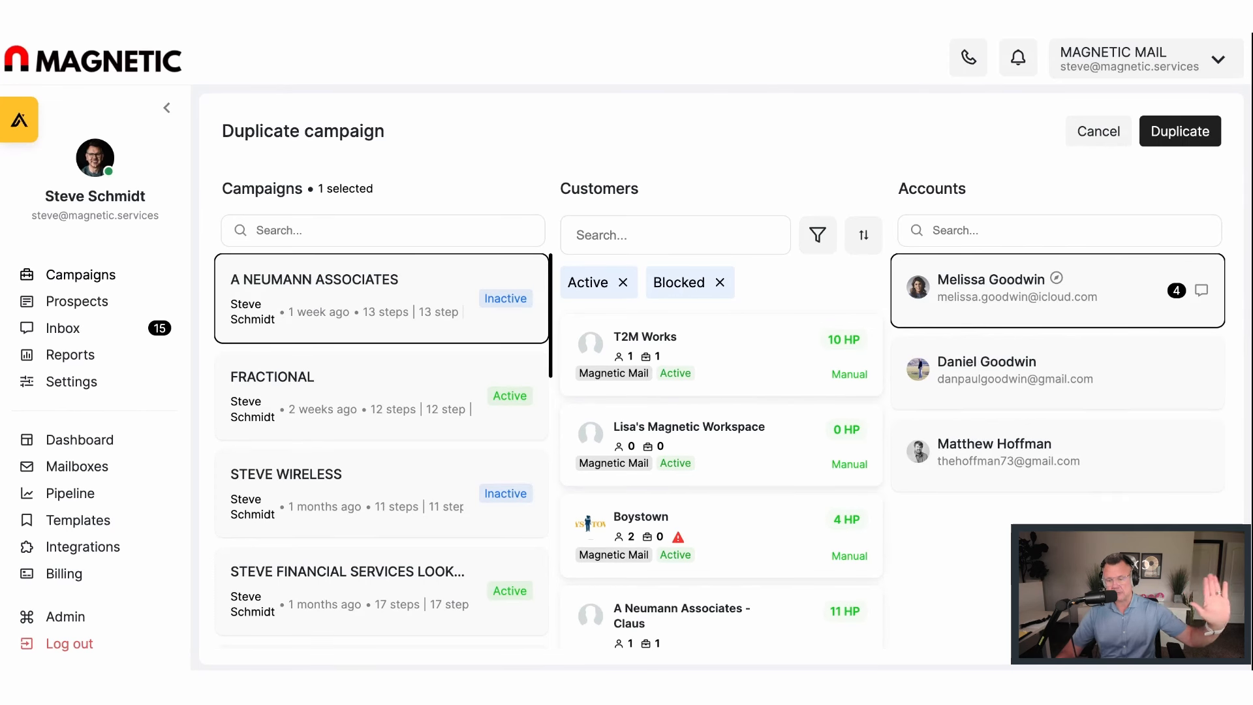
Cancel the campaign duplication and start a new Simple campaign with link tracking enabled
click(1072, 144)
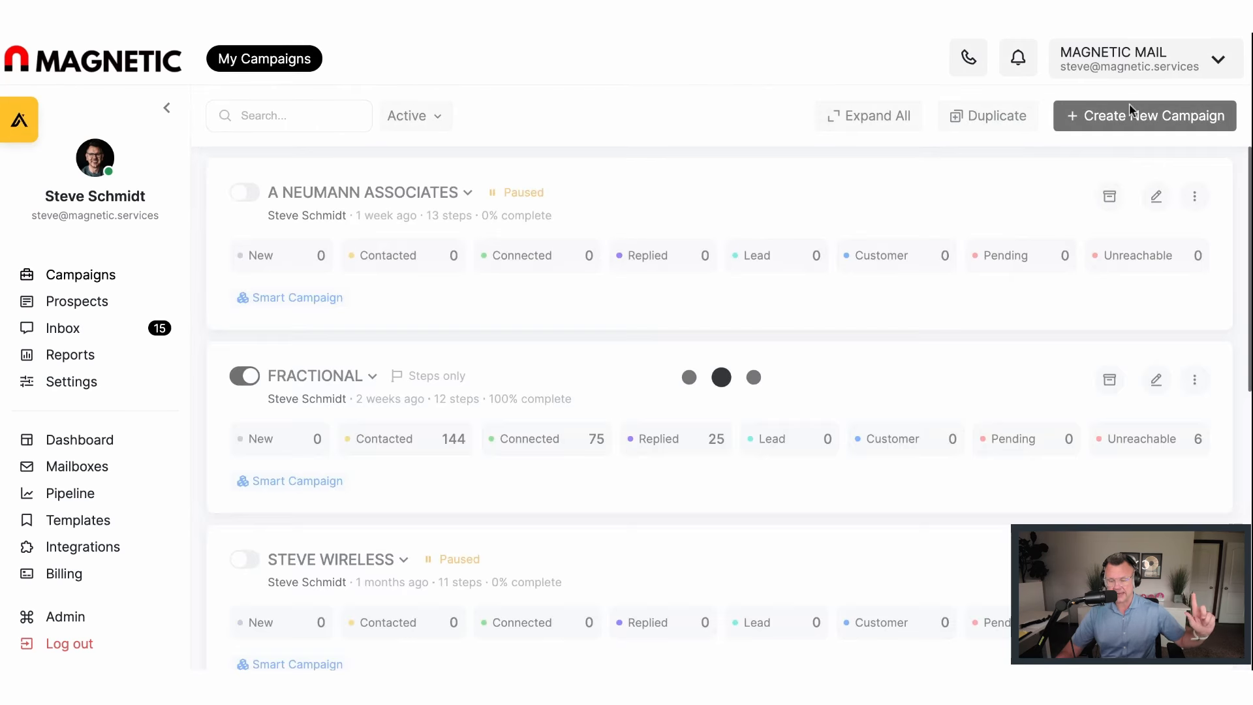
click(1082, 117)
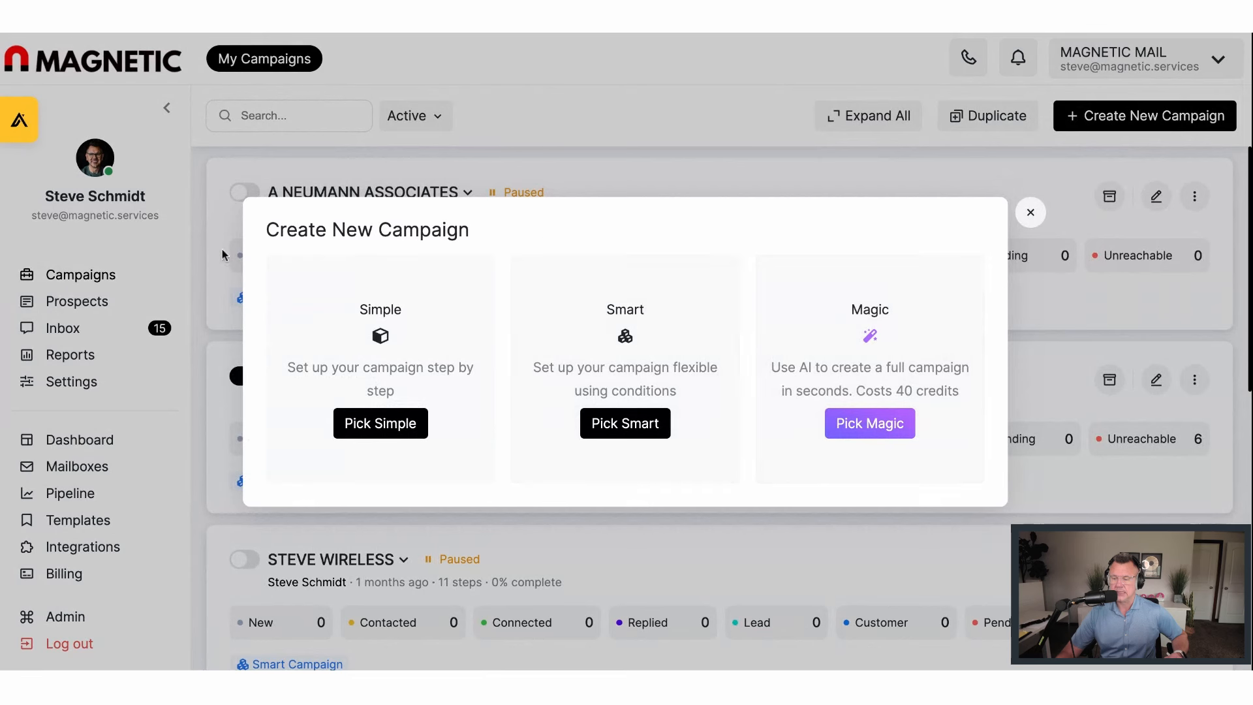
click(359, 434)
scroll(418, 620, down, 1)
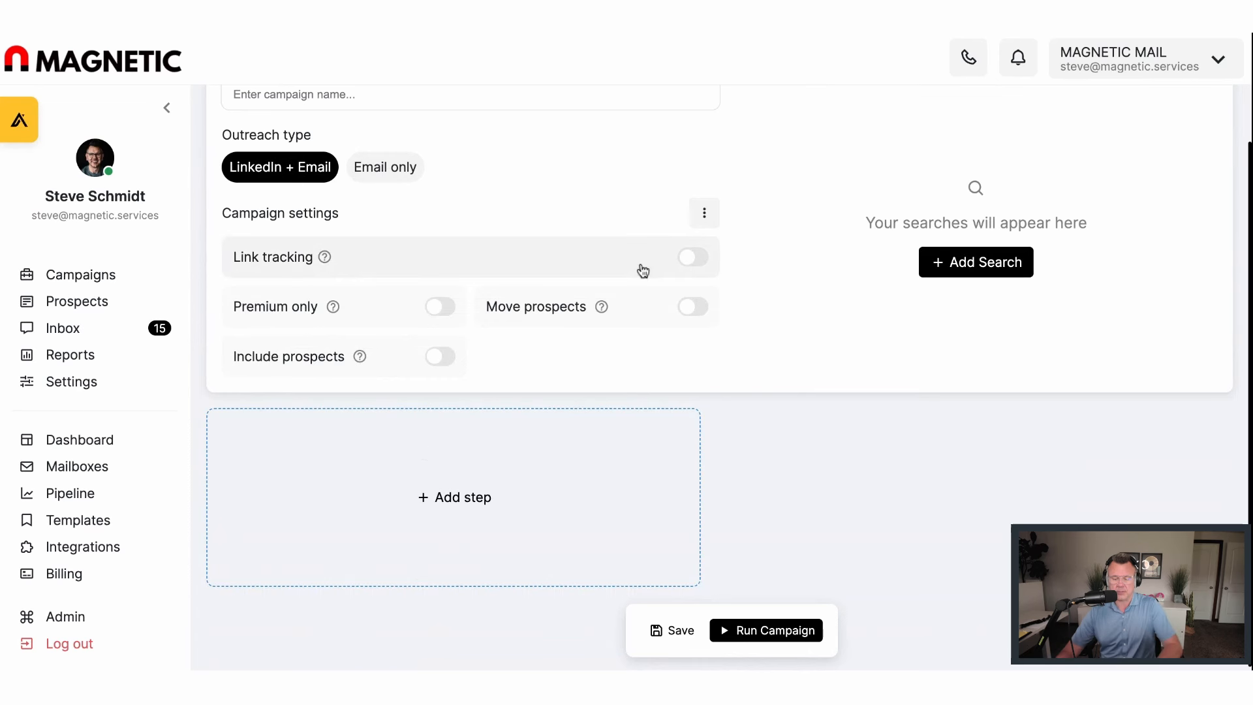
click(685, 260)
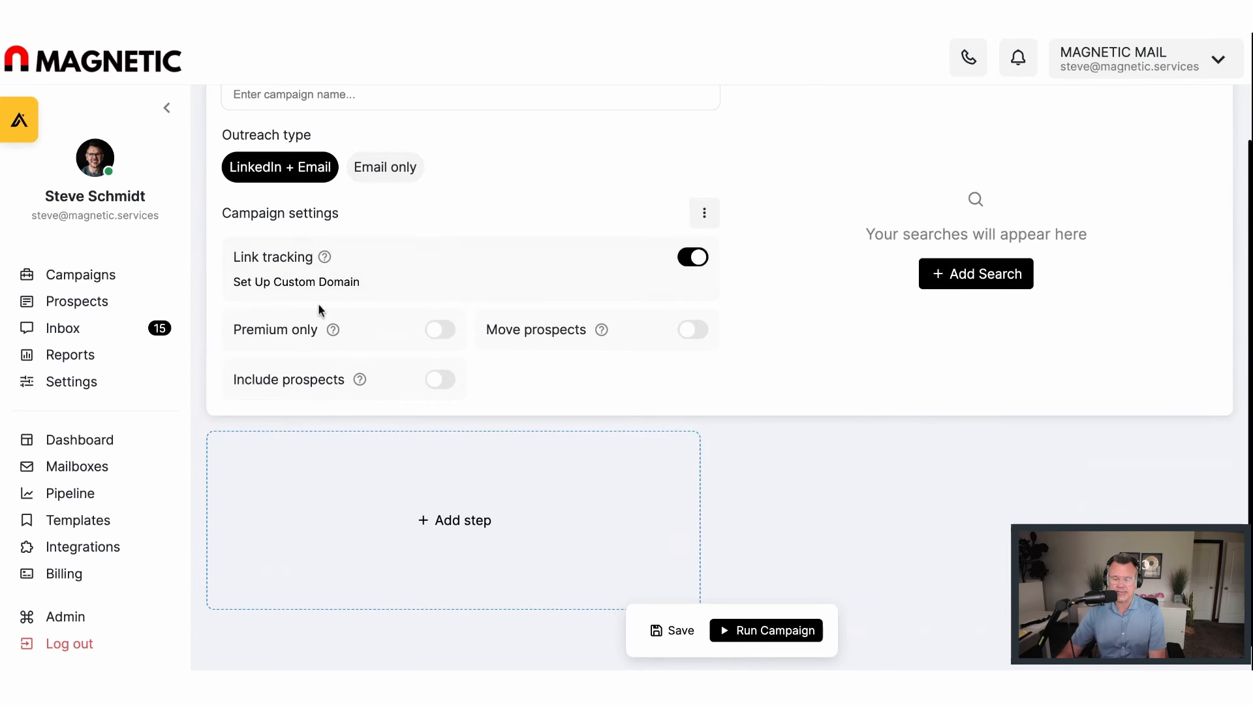
Add a Send Connection Request without a text message as the campaign's first step and save it
click(454, 517)
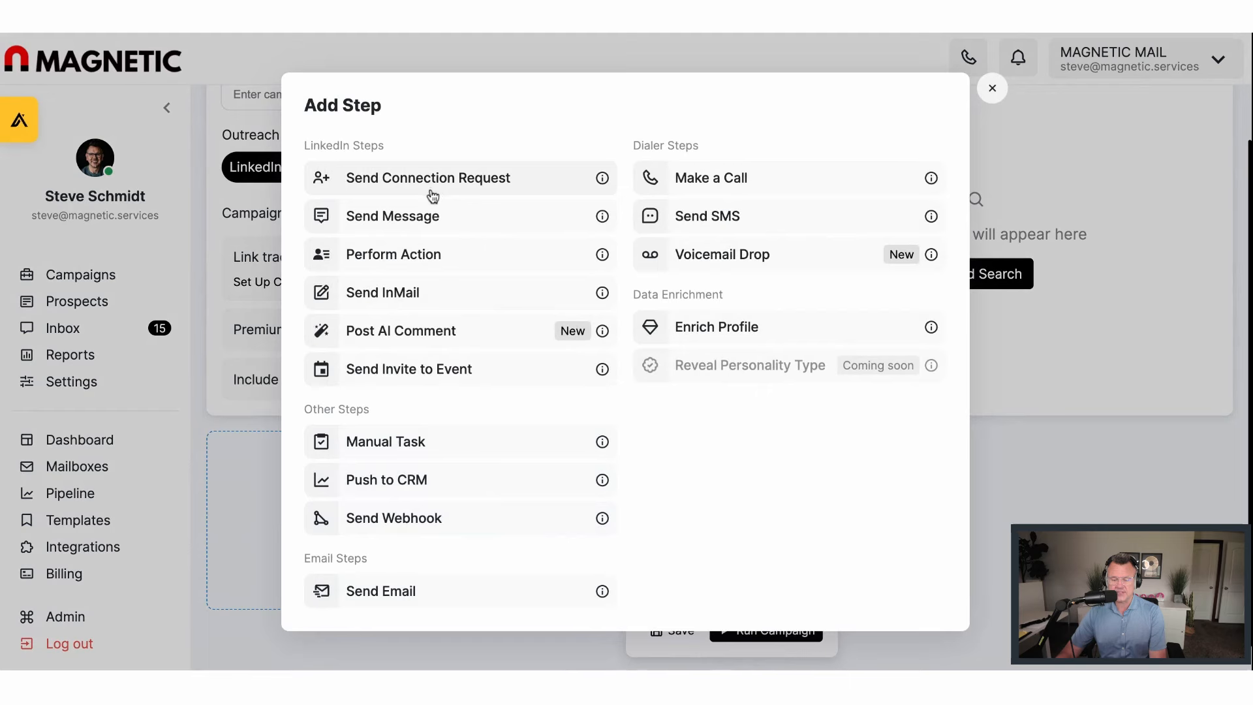
click(550, 179)
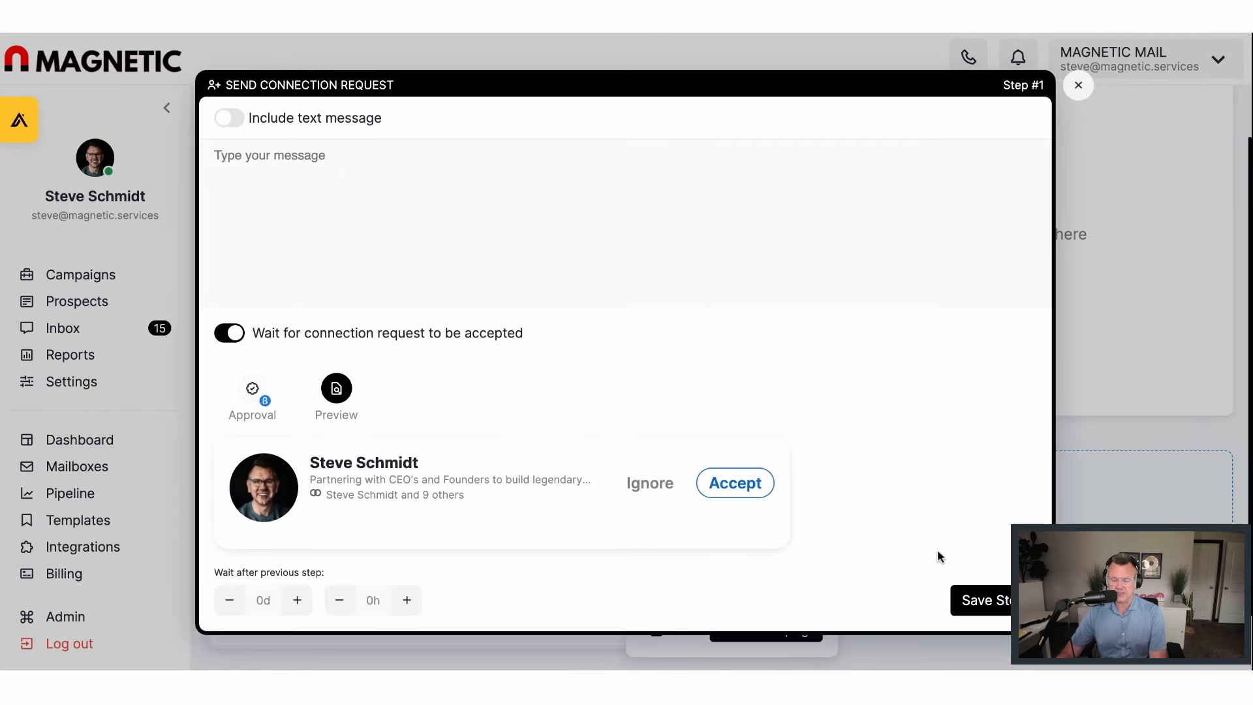
click(985, 599)
scroll(703, 543, down, 1)
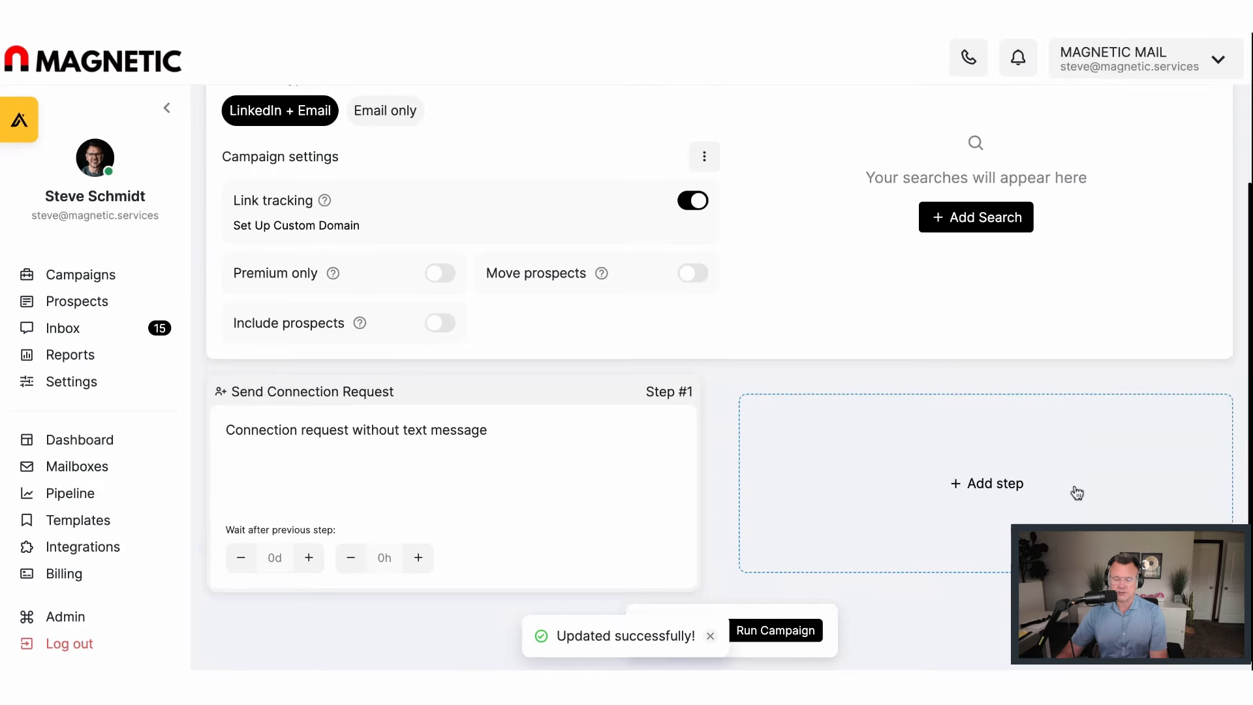
Add a Send Message step with the default greeting text as the campaign's second step and save it
click(1016, 492)
click(421, 220)
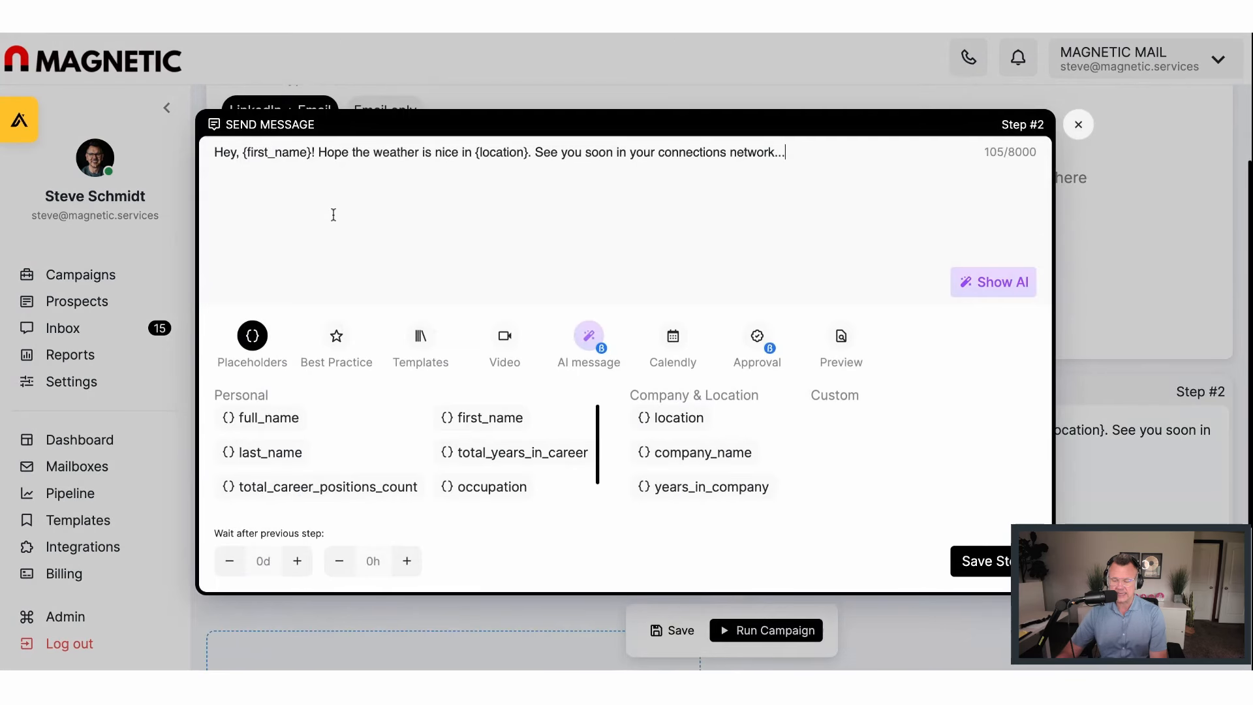
click(996, 564)
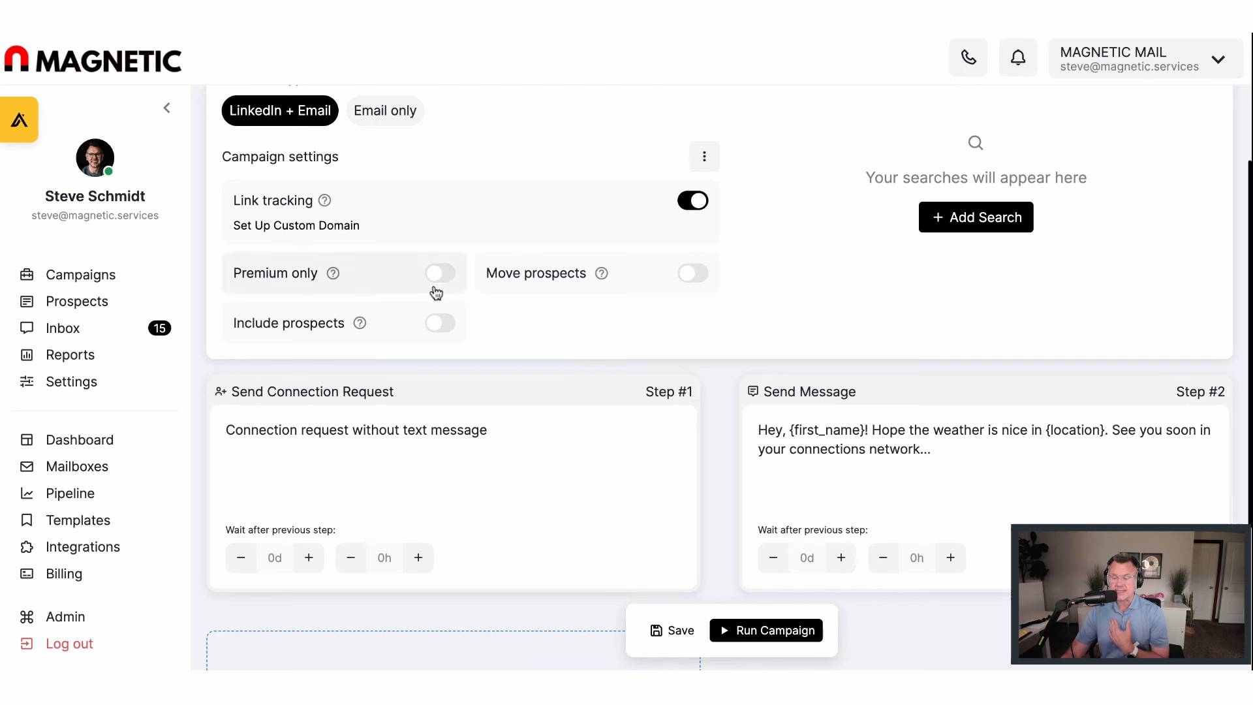
Leave the Simple campaign unsaved and start a new Smart campaign named "test"
scroll(433, 287, up, 1)
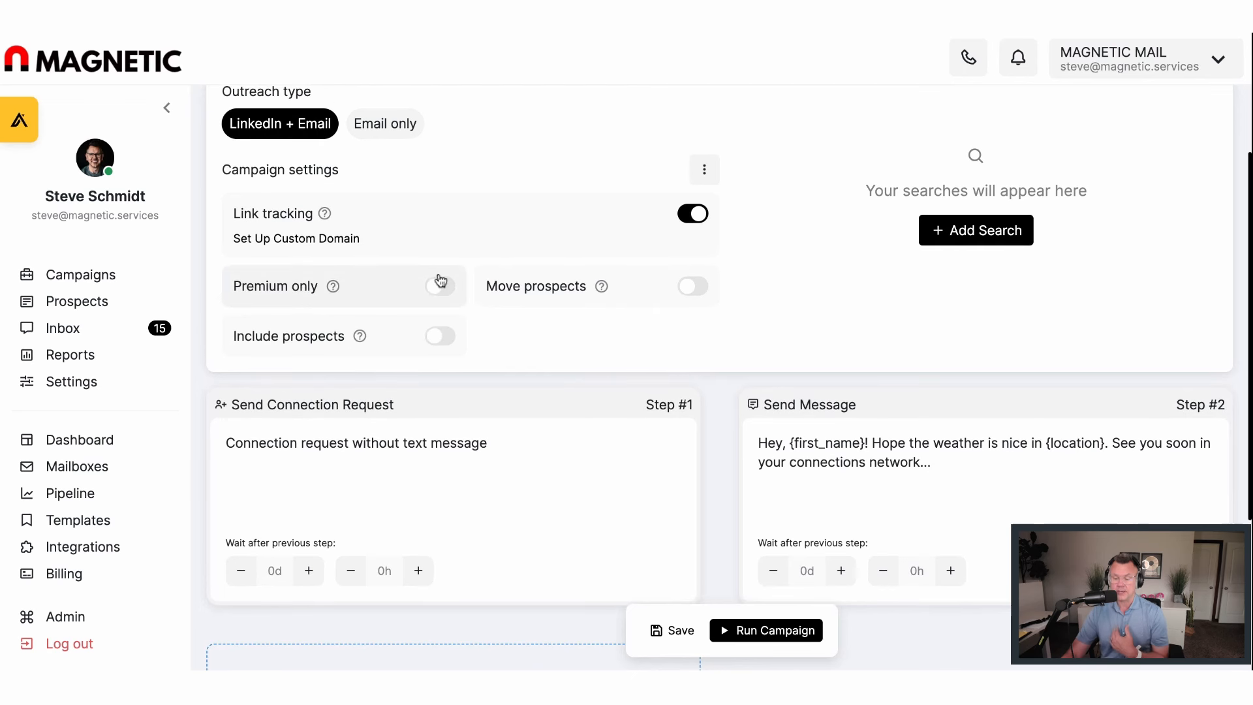
click(104, 32)
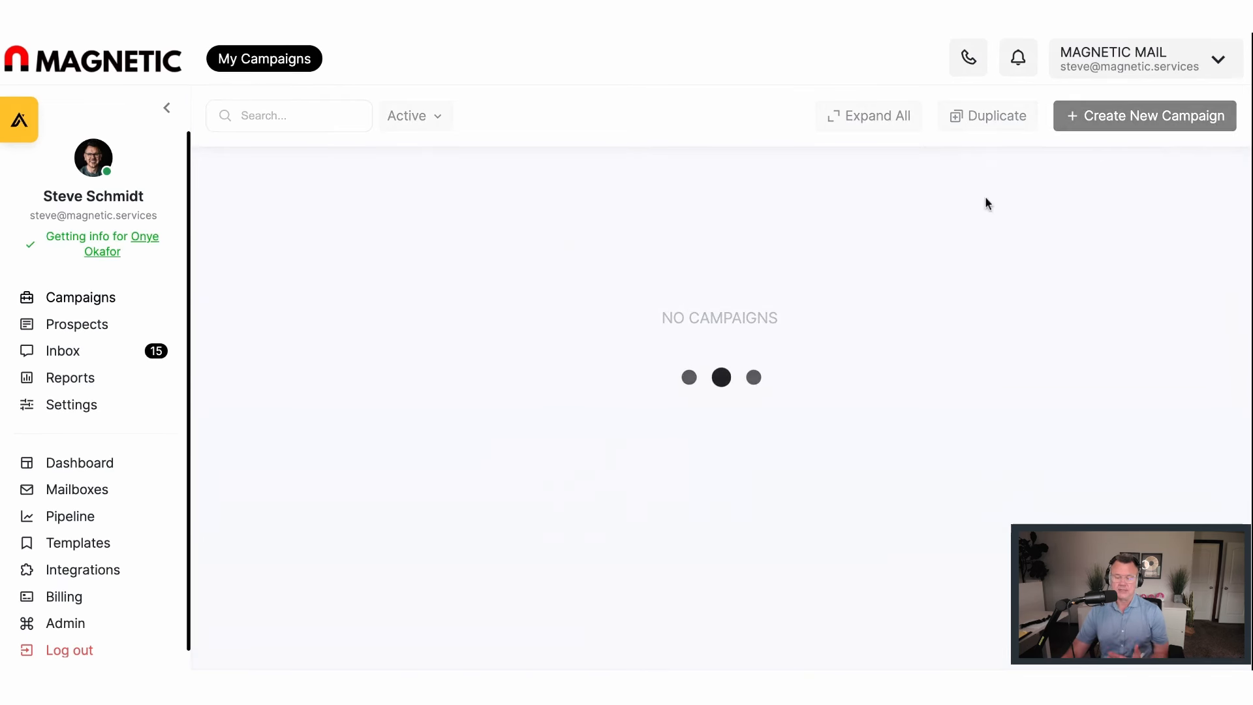
click(1119, 118)
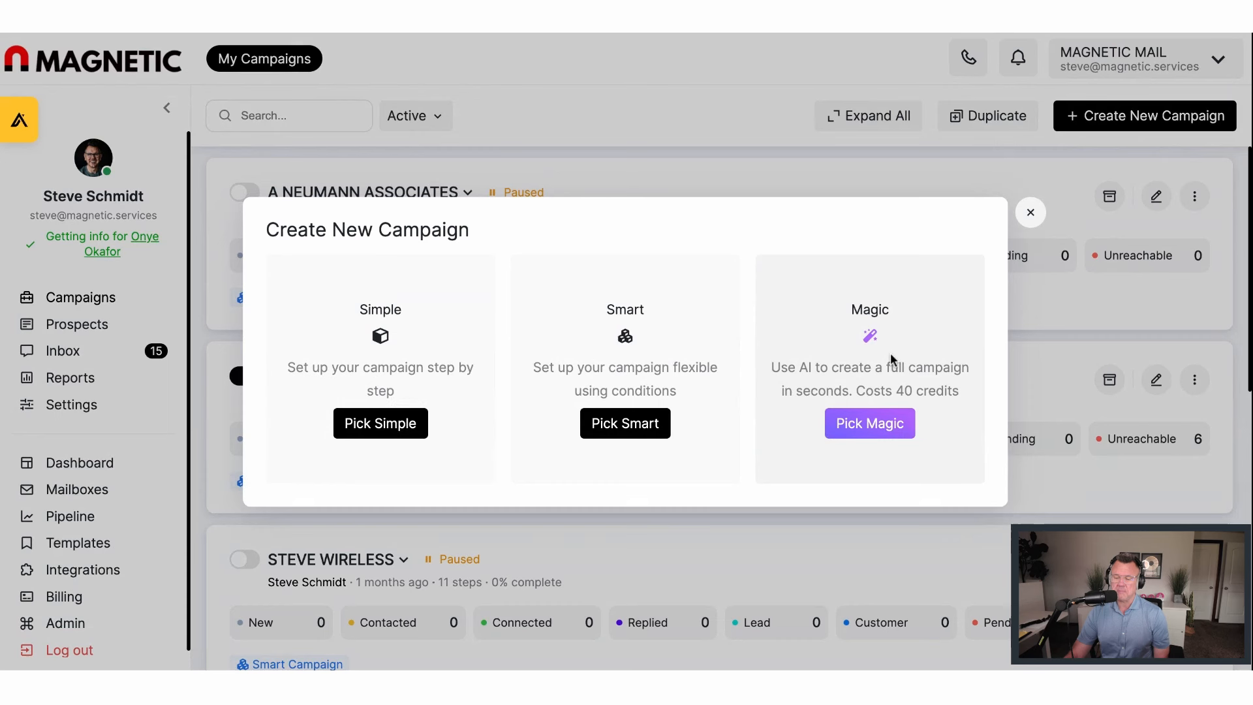
click(634, 428)
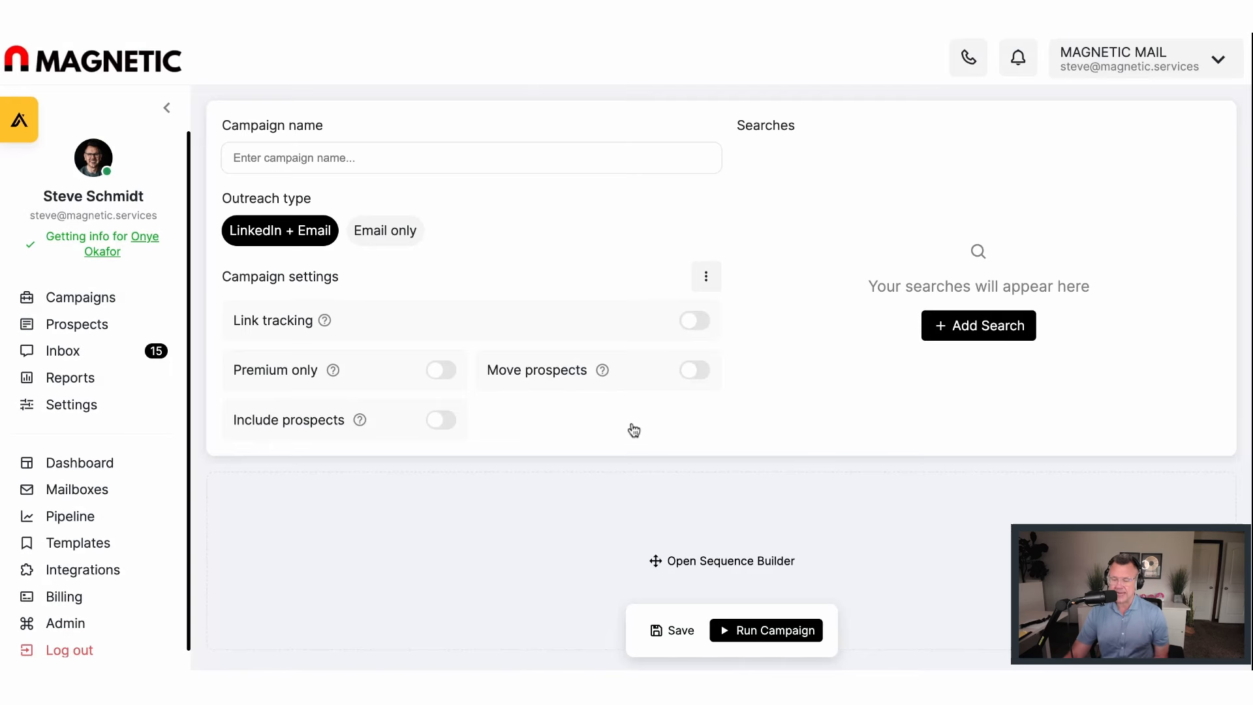
click(348, 159)
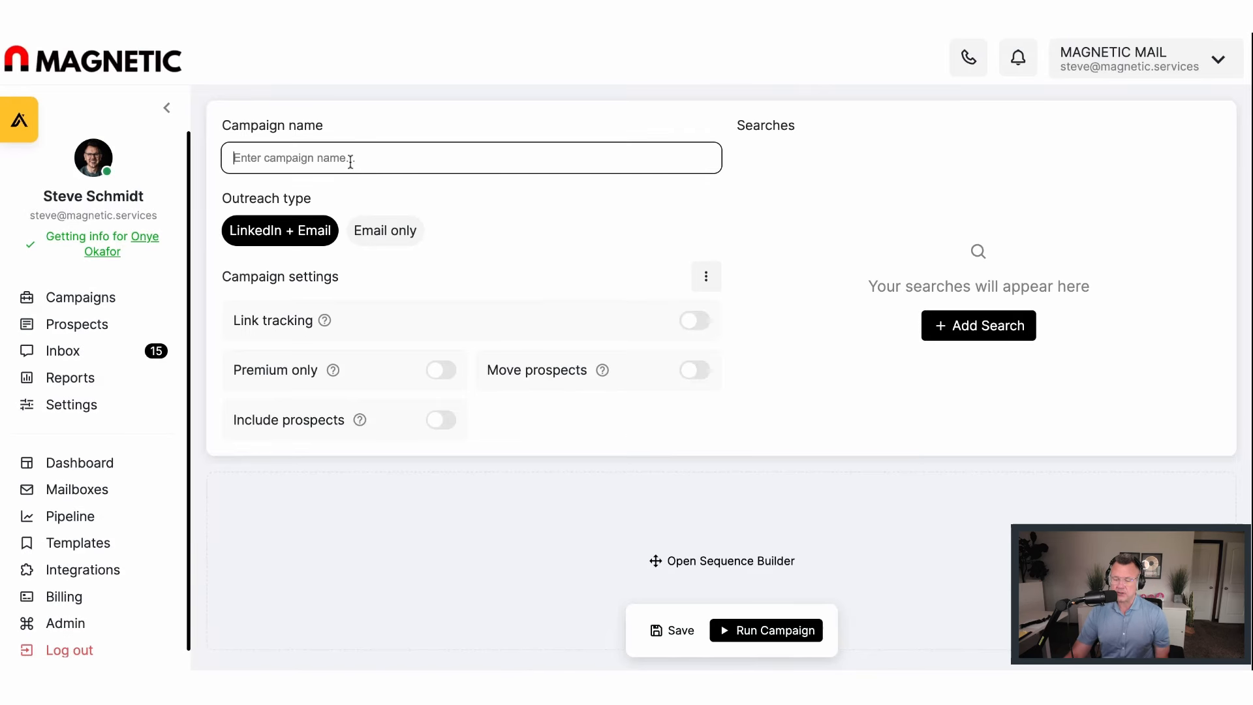
text(test)
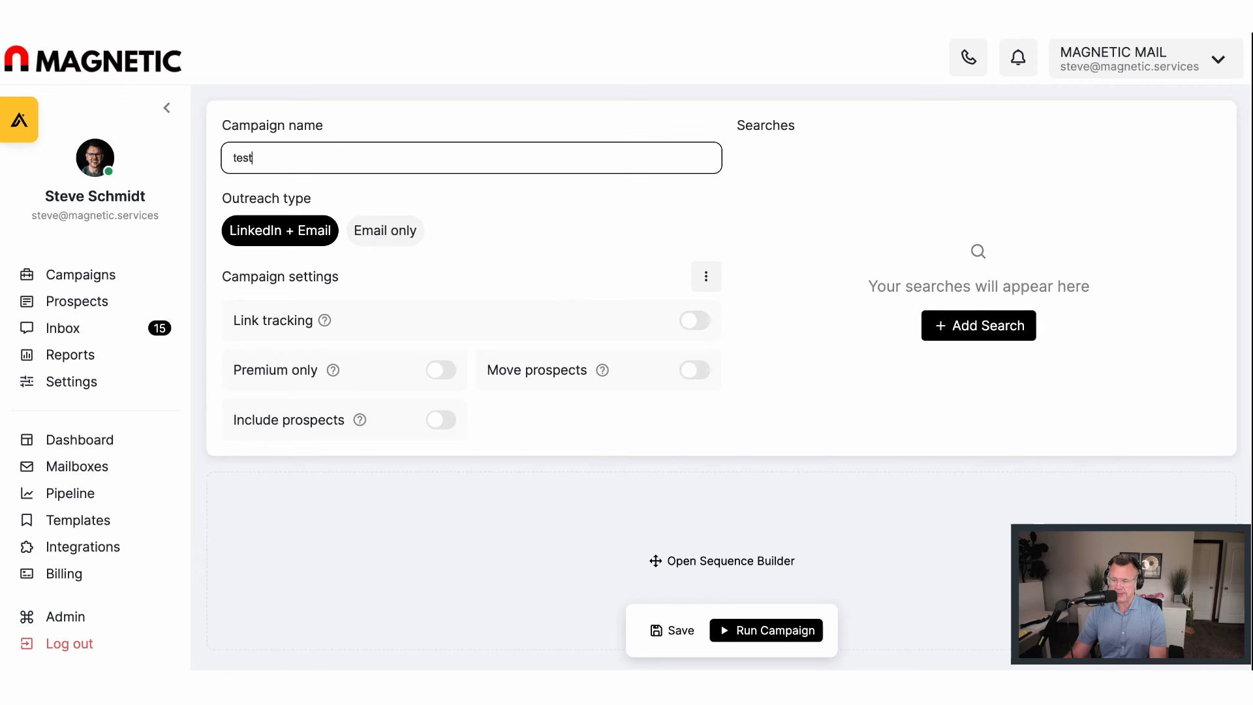
Open the sequence builder and add a Send Connection Request step below the Lead Source node
click(741, 561)
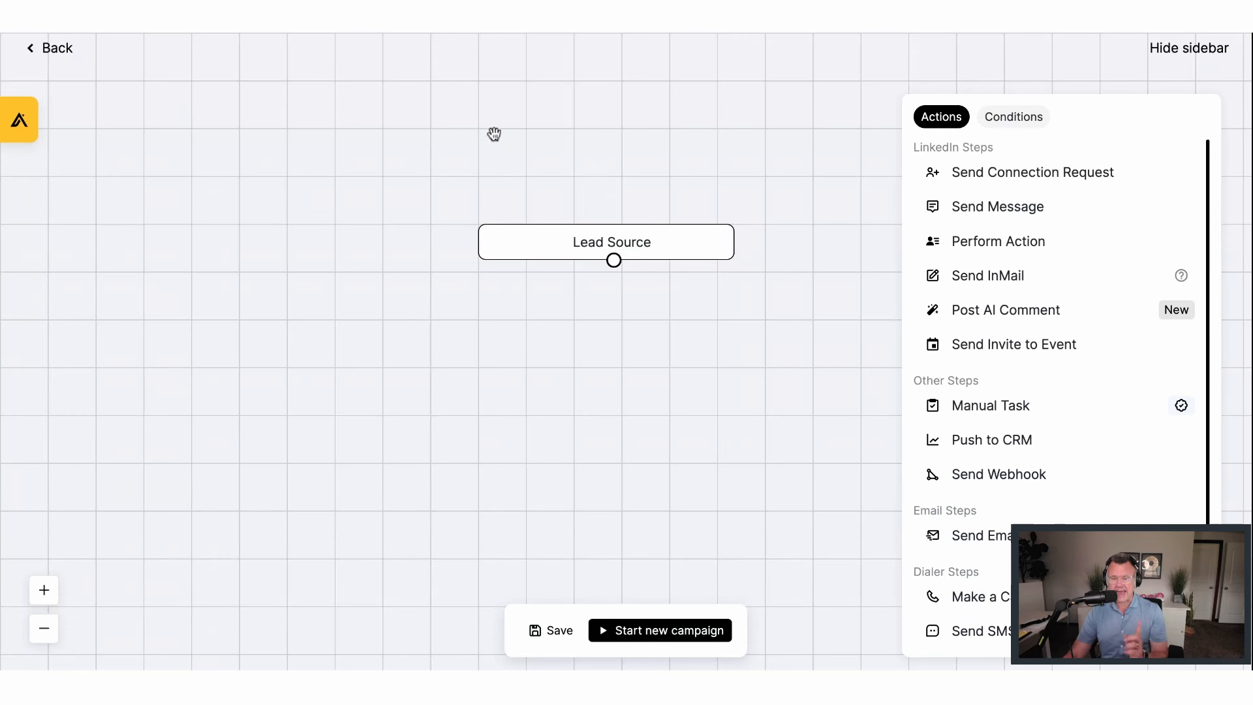
scroll(496, 143, down, 5)
scroll(596, 395, up, 5)
drag(399, 318, 273, 403)
scroll(273, 404, down, 1)
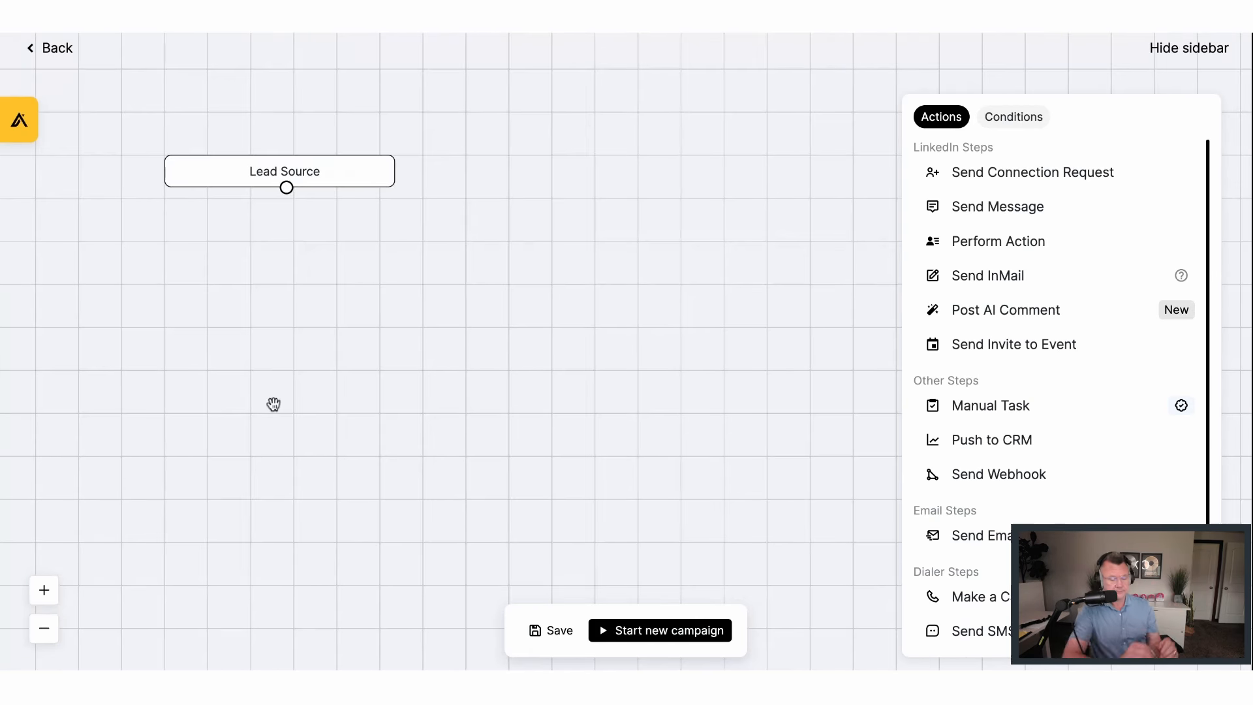
scroll(273, 404, down, 2)
drag(380, 375, 391, 288)
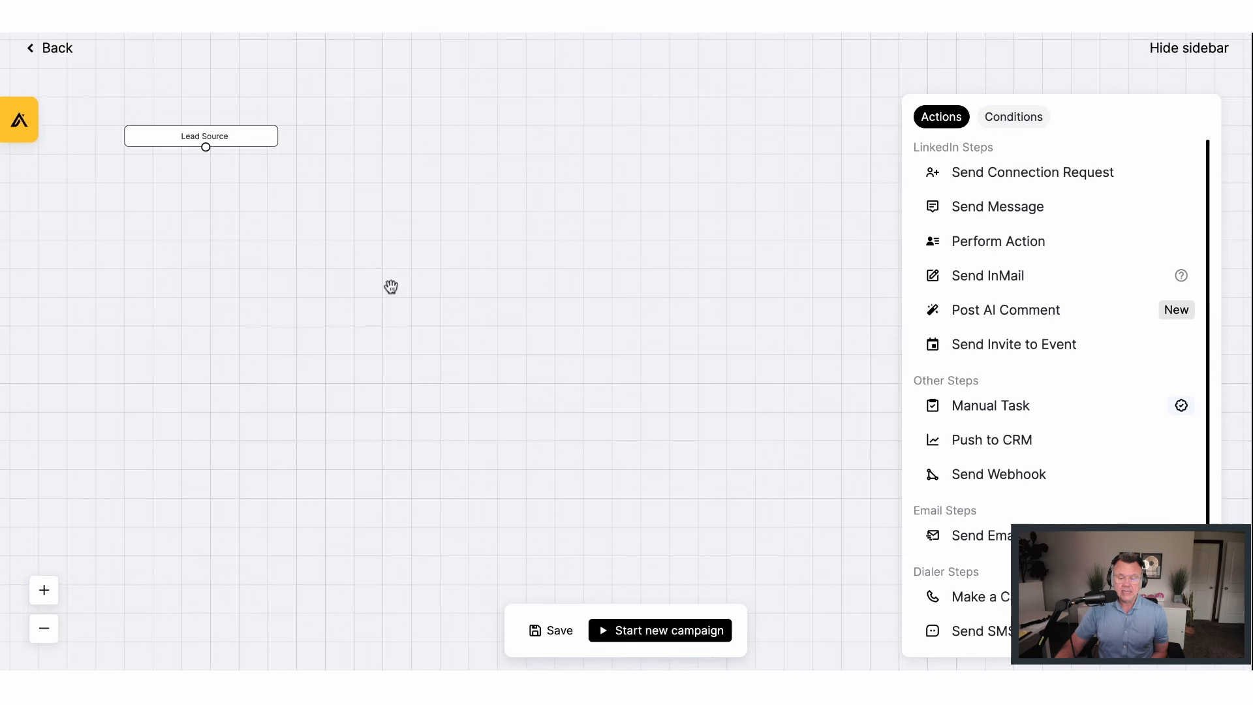
scroll(366, 271, up, 3)
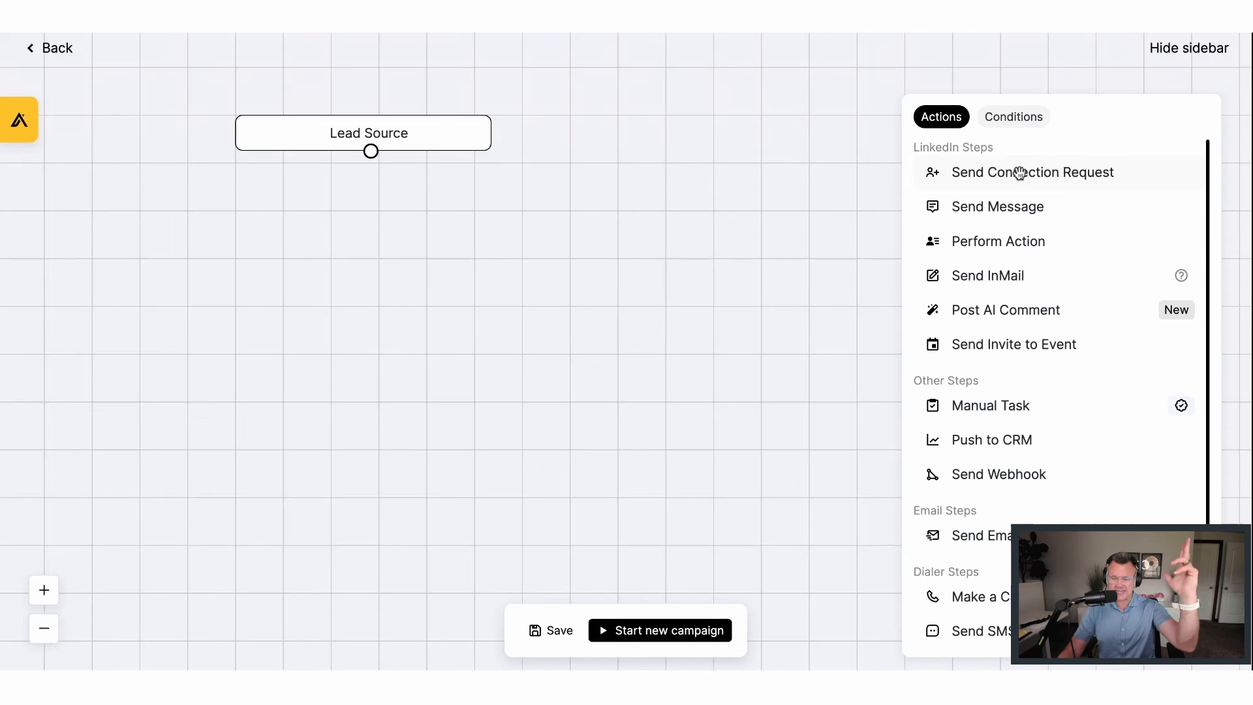
drag(1020, 173, 267, 283)
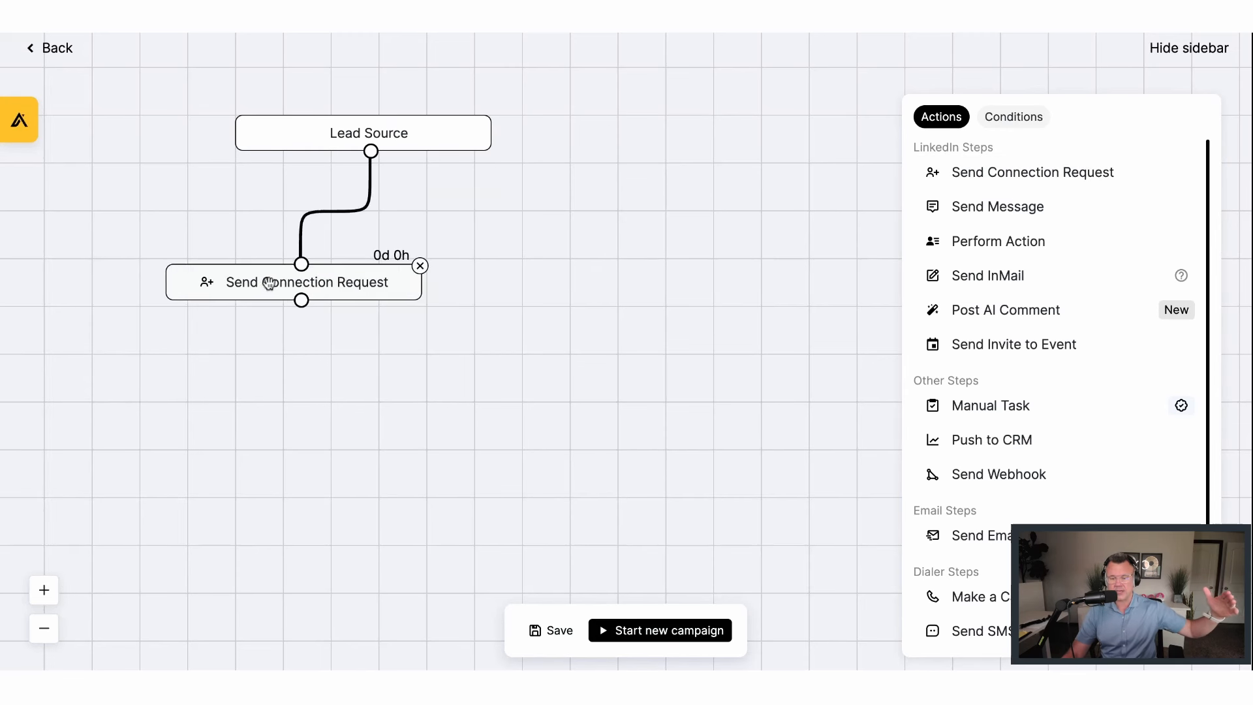
Set the wait of the Send Connection Request step to 0 days 1 hour and save it
scroll(268, 283, down, 3)
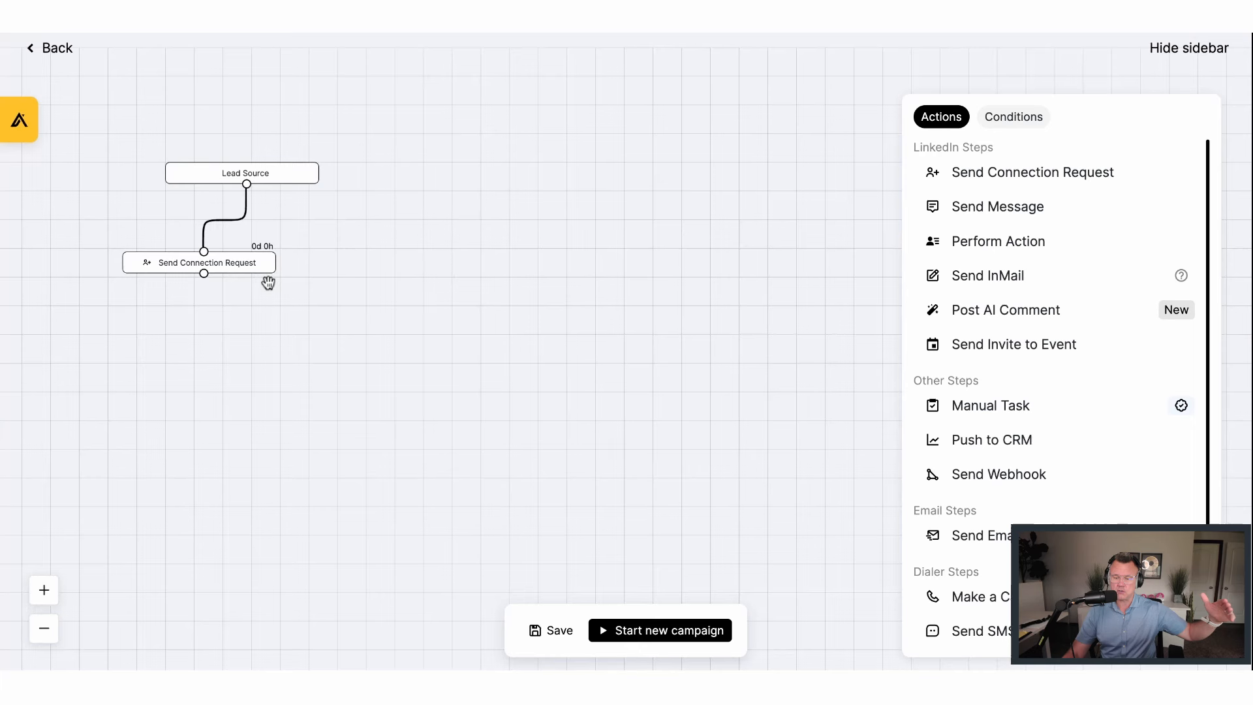
scroll(268, 282, up, 3)
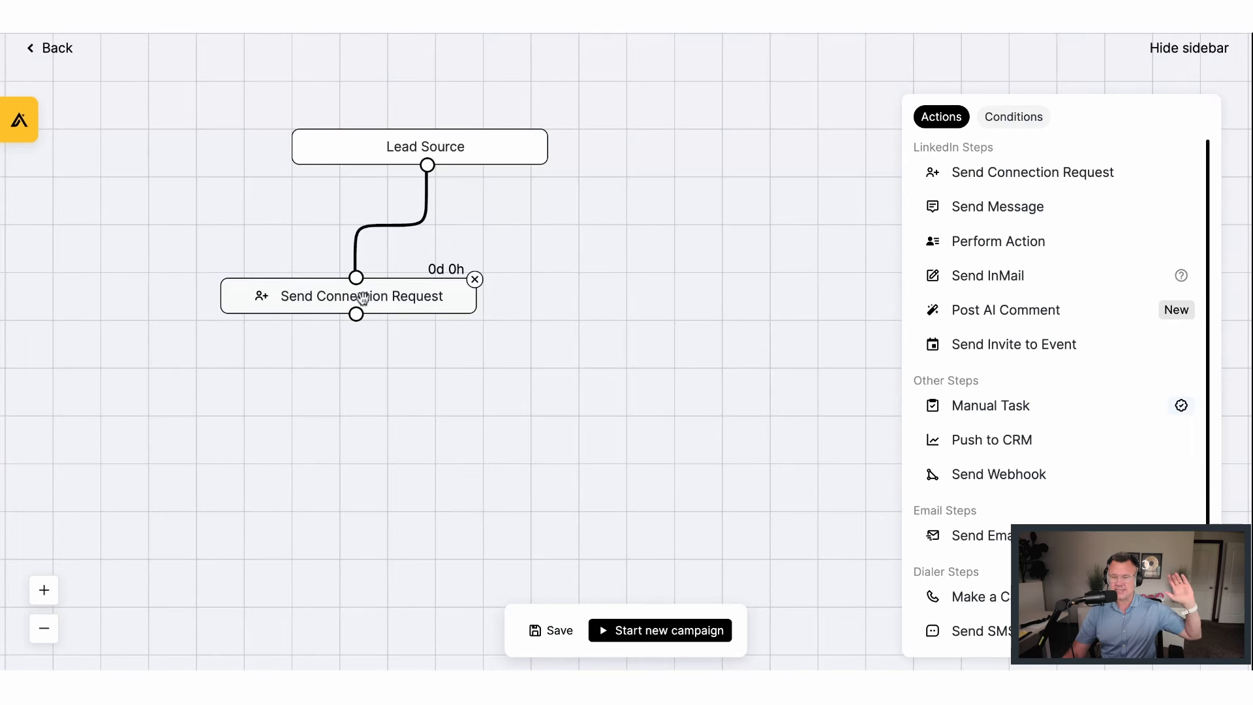
click(358, 299)
click(404, 599)
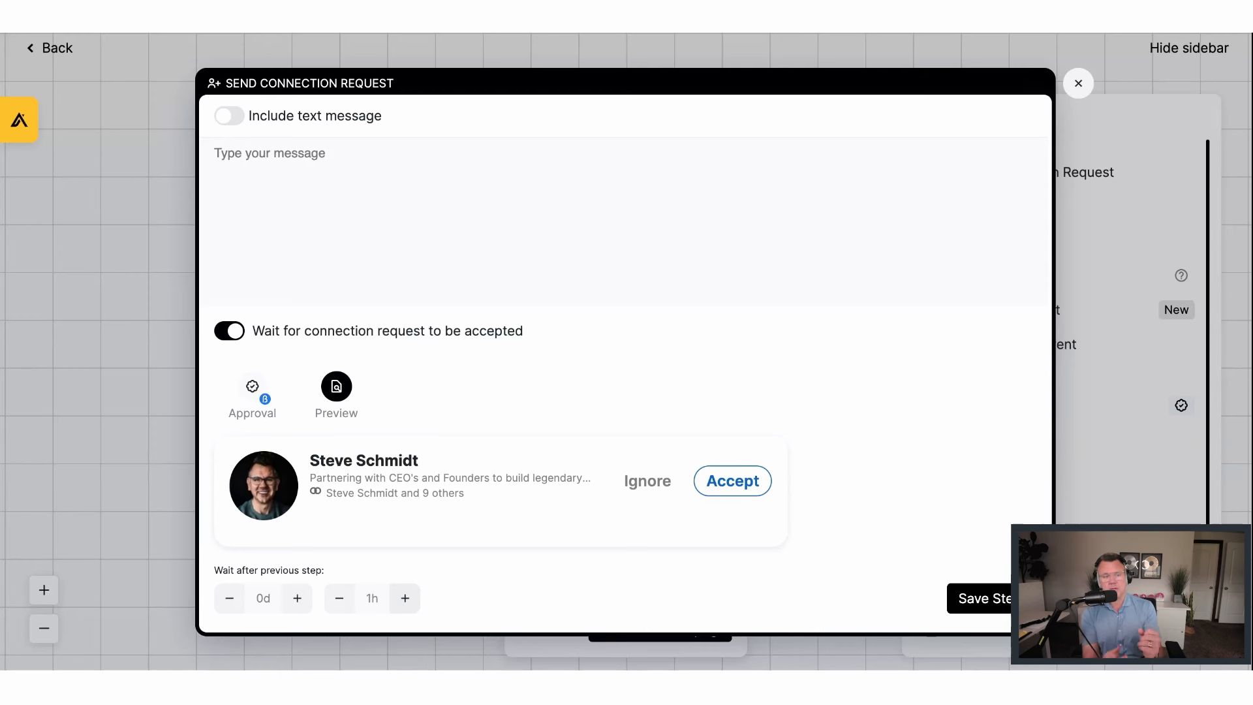
click(979, 599)
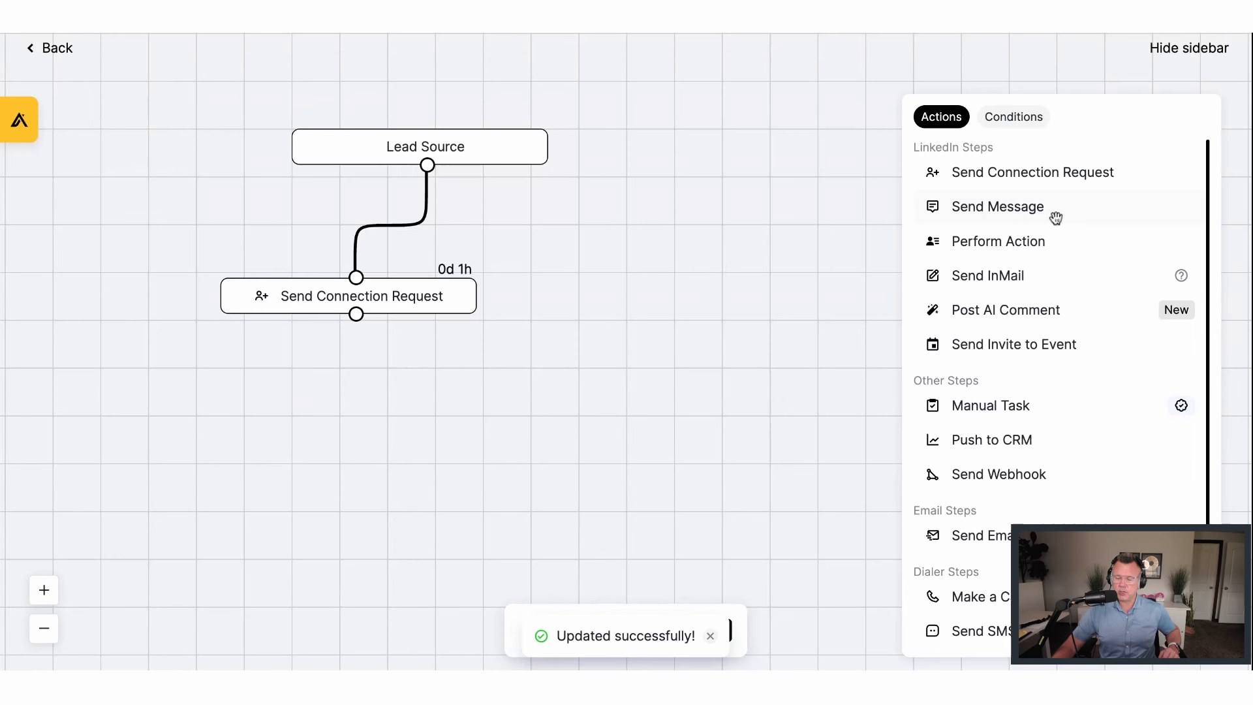
Extend the sequence after the connection request with Send Message, Send Email and Make a Call steps, in that order
drag(1056, 216, 363, 449)
drag(701, 278, 564, 229)
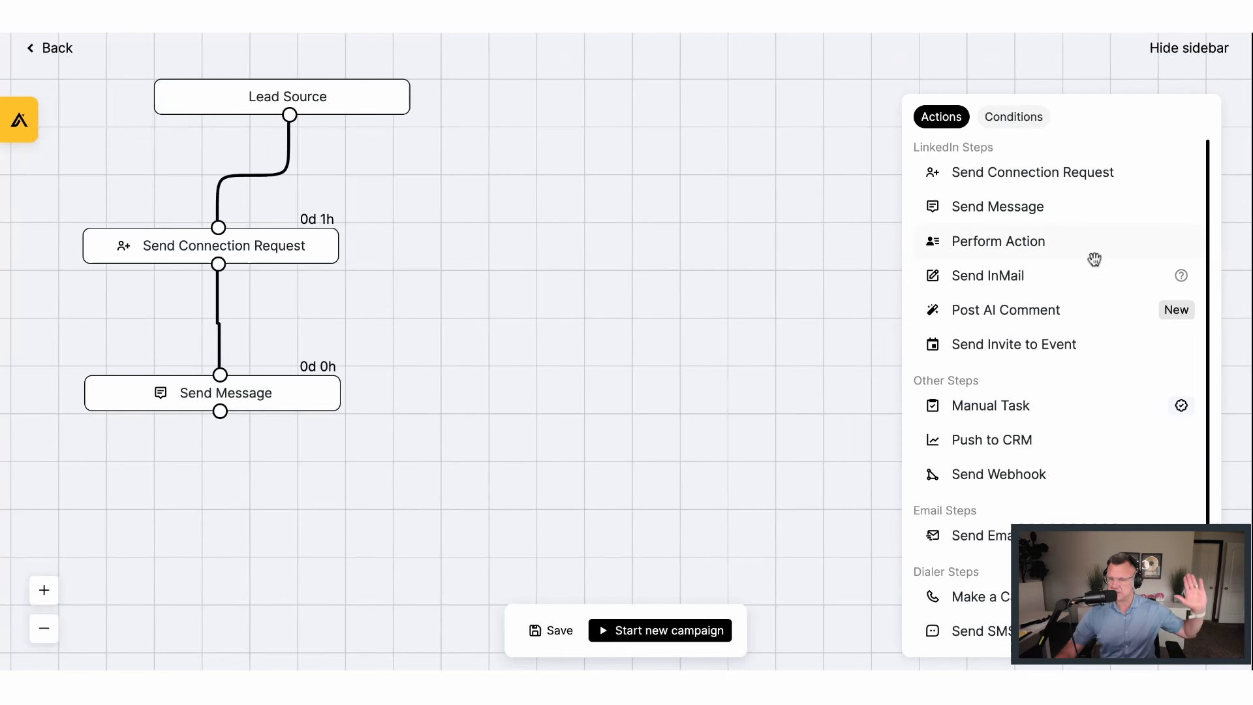
drag(984, 539, 451, 484)
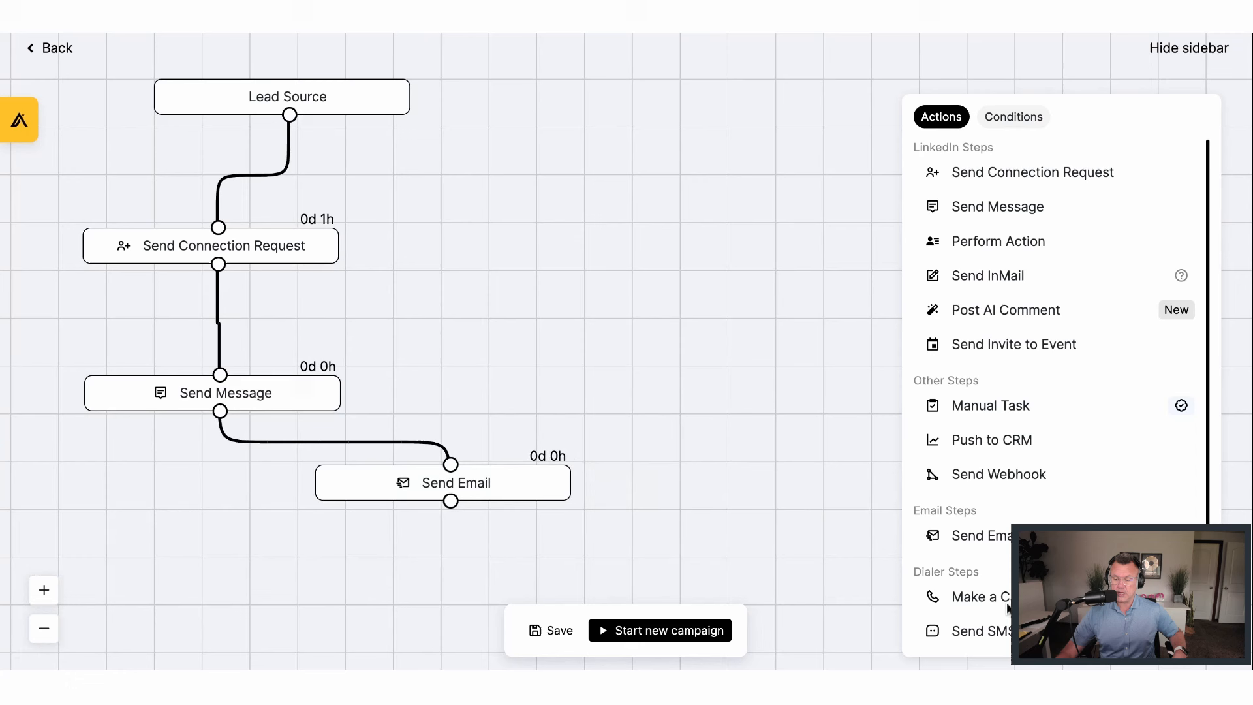
drag(946, 595, 103, 528)
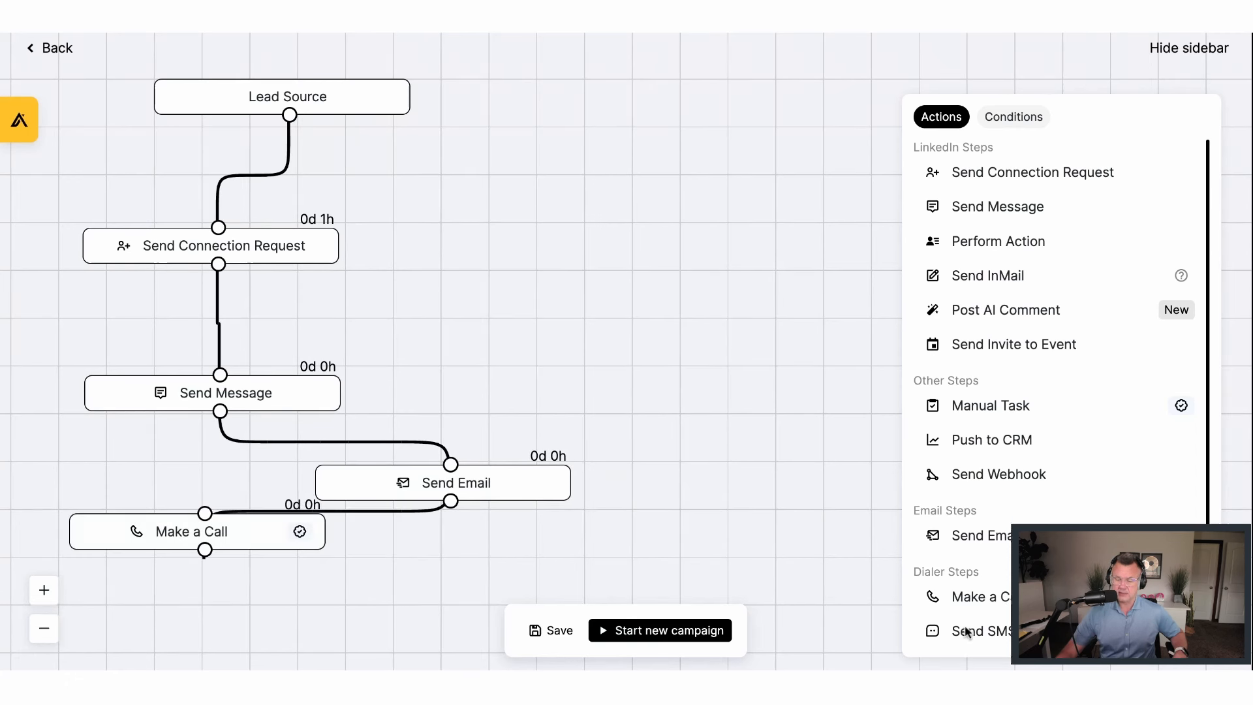
Add a Send SMS step after the call, followed by an Enrich Profile step
scroll(973, 599, down, 3)
drag(1005, 519, 286, 611)
drag(643, 533, 739, 469)
scroll(739, 470, down, 1)
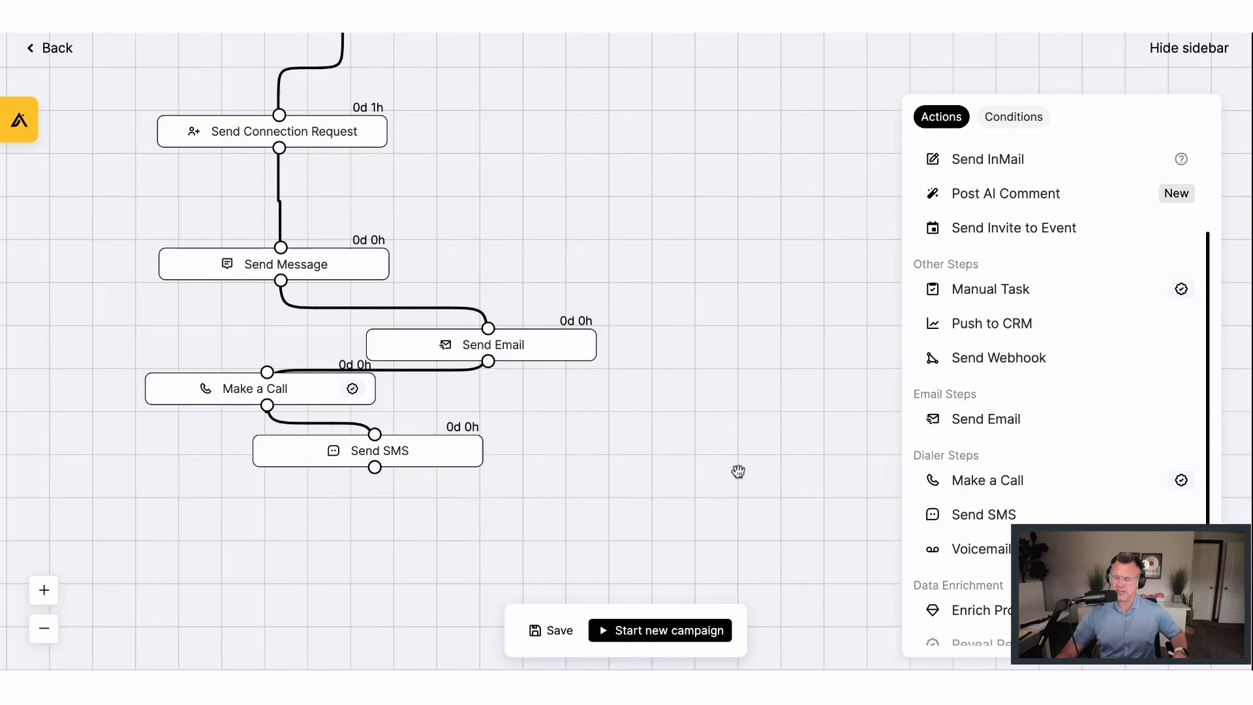
scroll(979, 604, down, 1)
drag(979, 595, 163, 520)
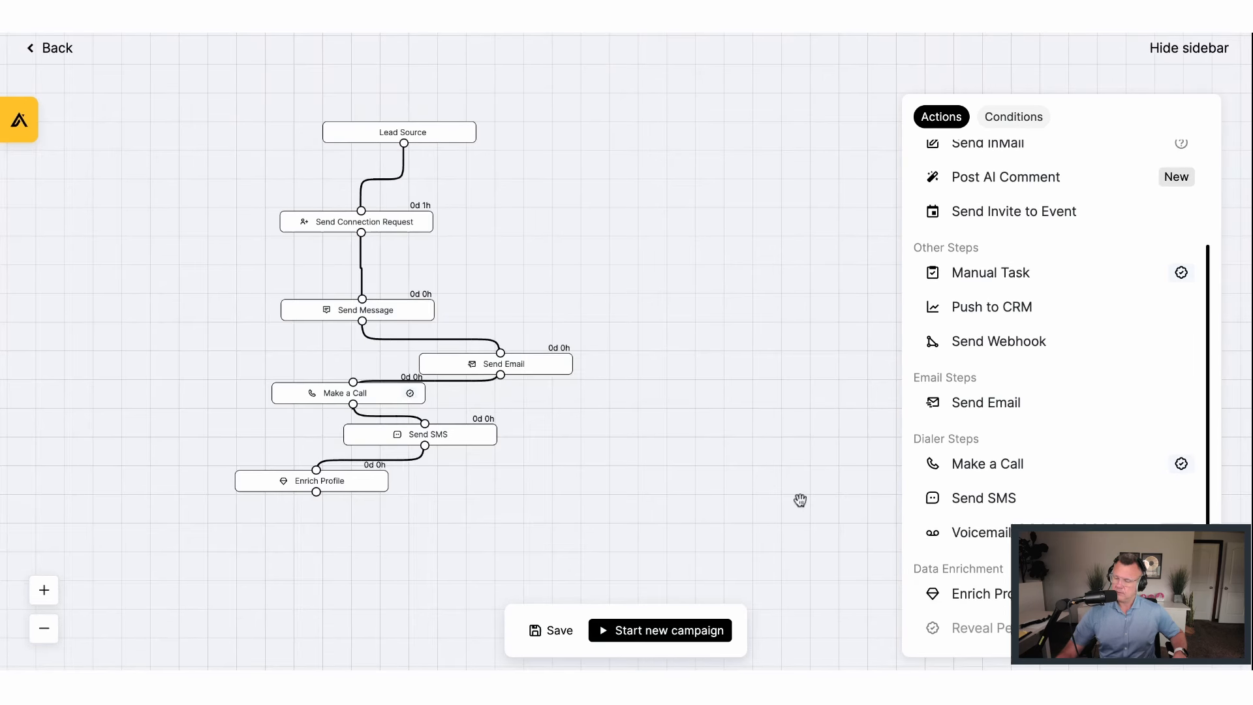
Spread out the Enrich Profile, Make a Call, Send Message and Send Connection Request nodes on the canvas
drag(335, 483, 265, 554)
drag(337, 385, 223, 367)
drag(302, 314, 212, 290)
drag(349, 201, 522, 205)
Turn off waiting for acceptance in the Send Connection Request step and save it
click(550, 219)
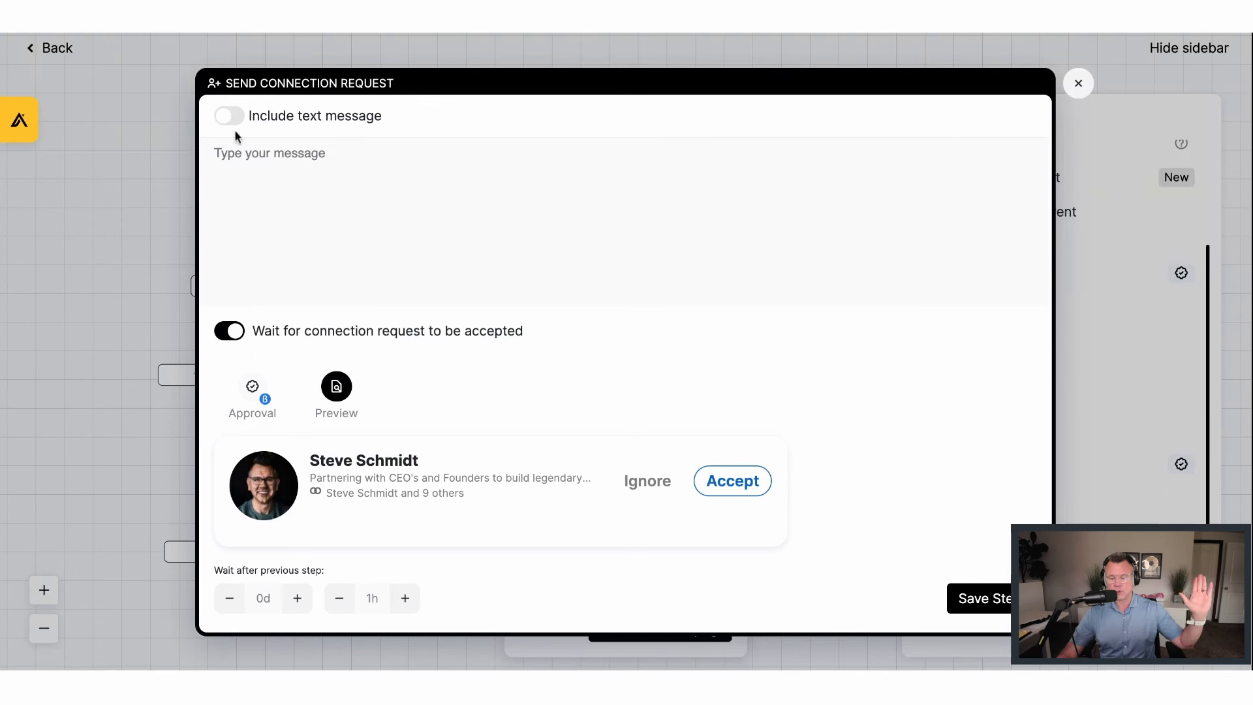
click(240, 339)
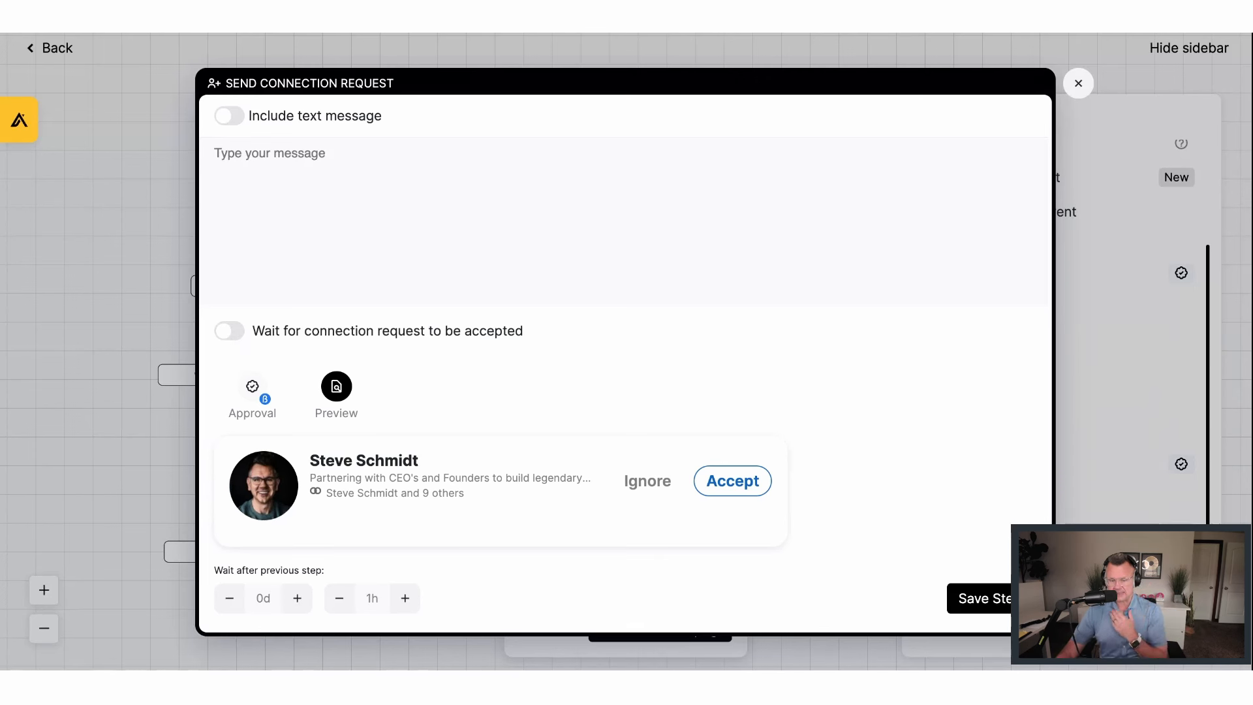
click(231, 332)
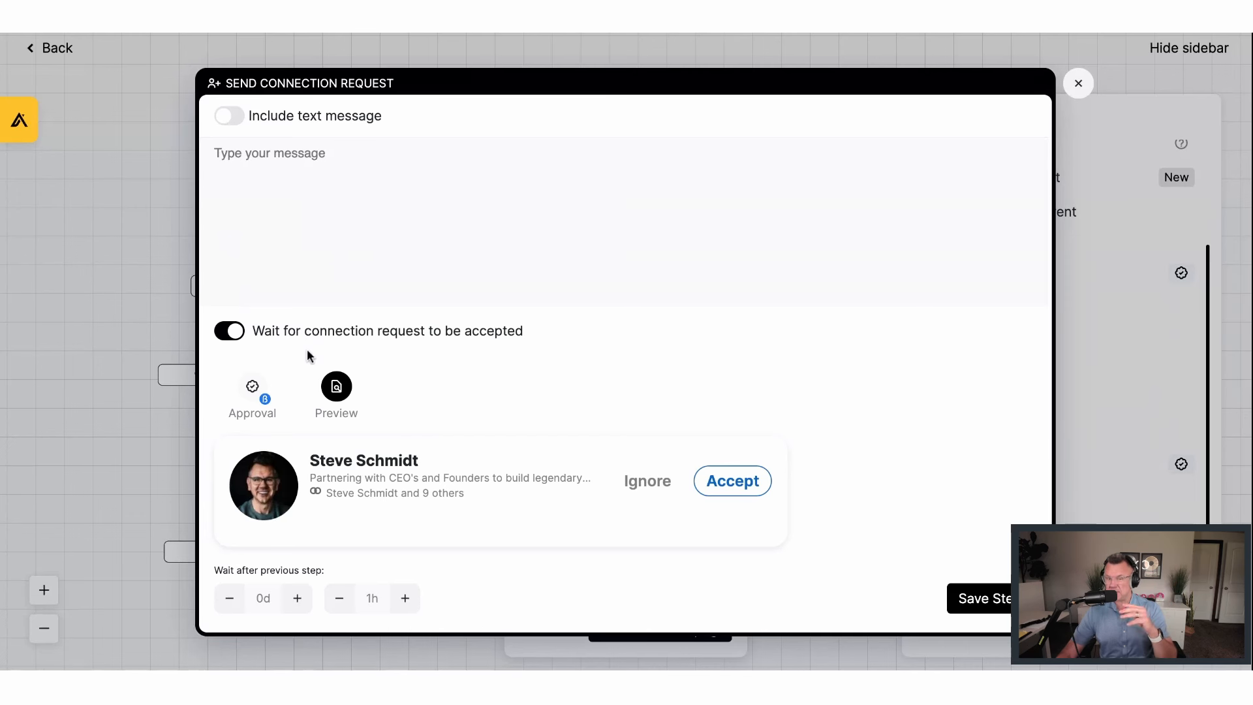
click(226, 333)
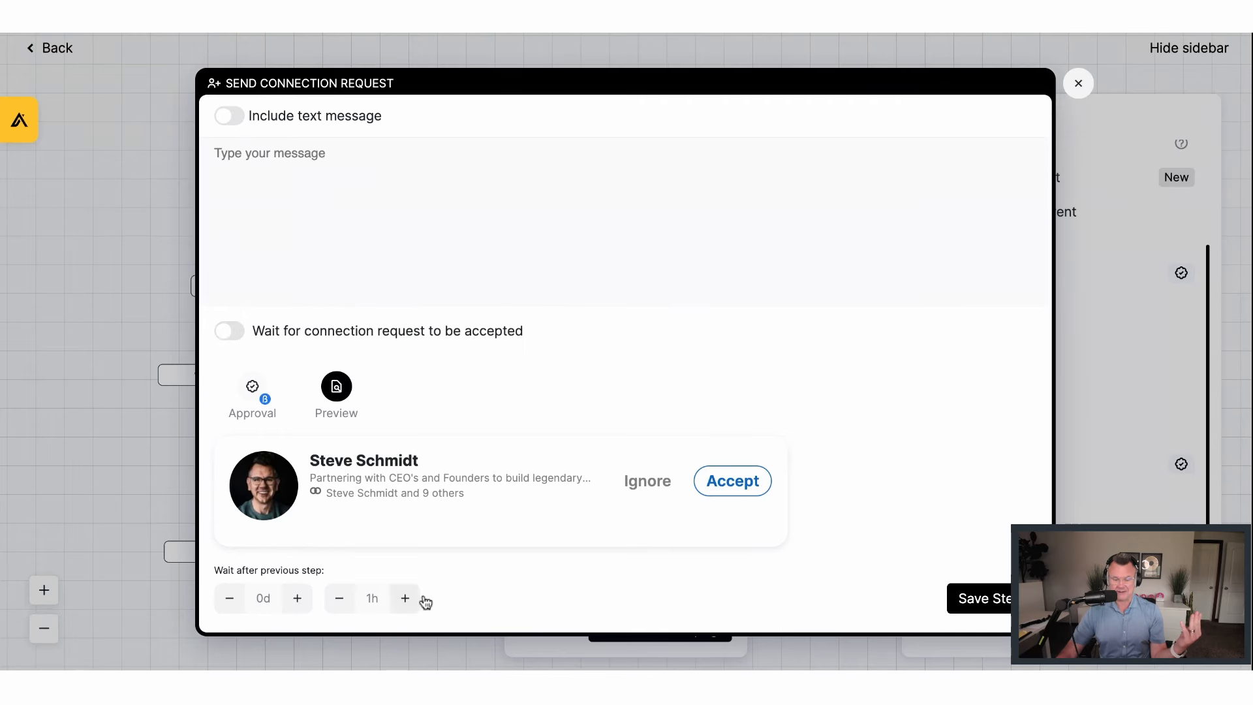
click(995, 599)
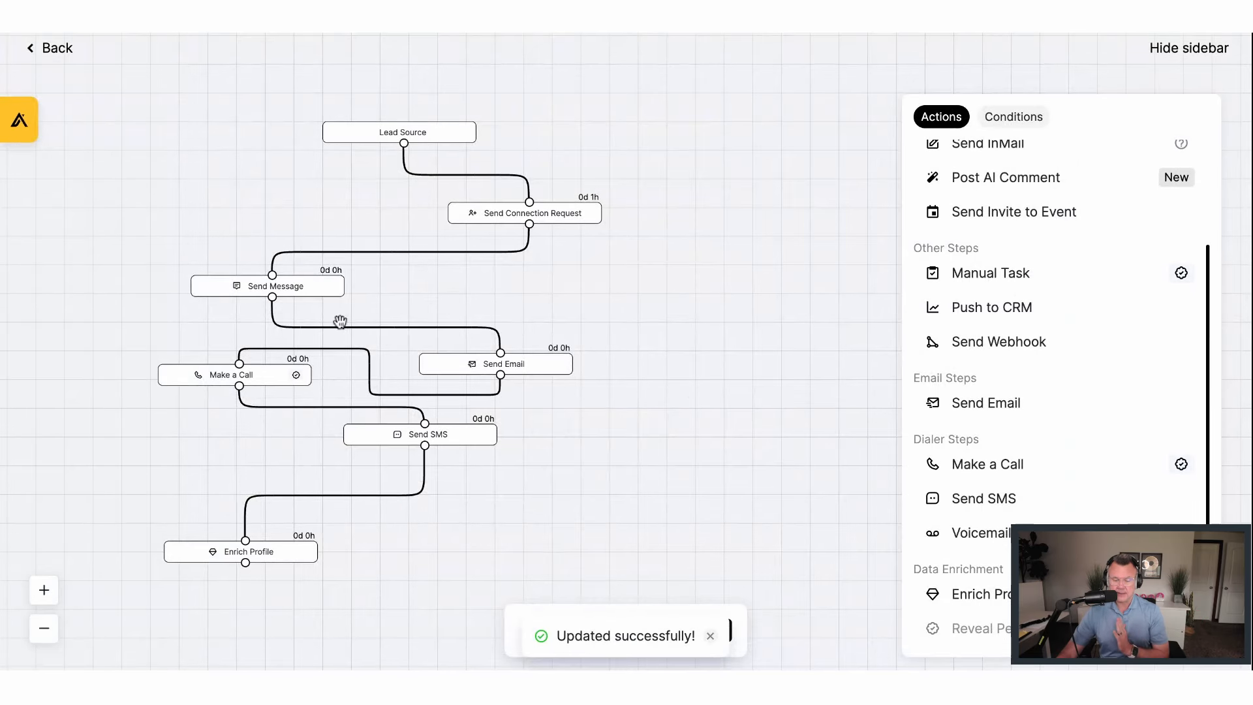
Draft the Send Message text with the first_name placeholder and a dash, followed by "Good morning I hope the coffee" on a new line
click(277, 286)
drag(906, 165, 3, 137)
key(BackSpace)
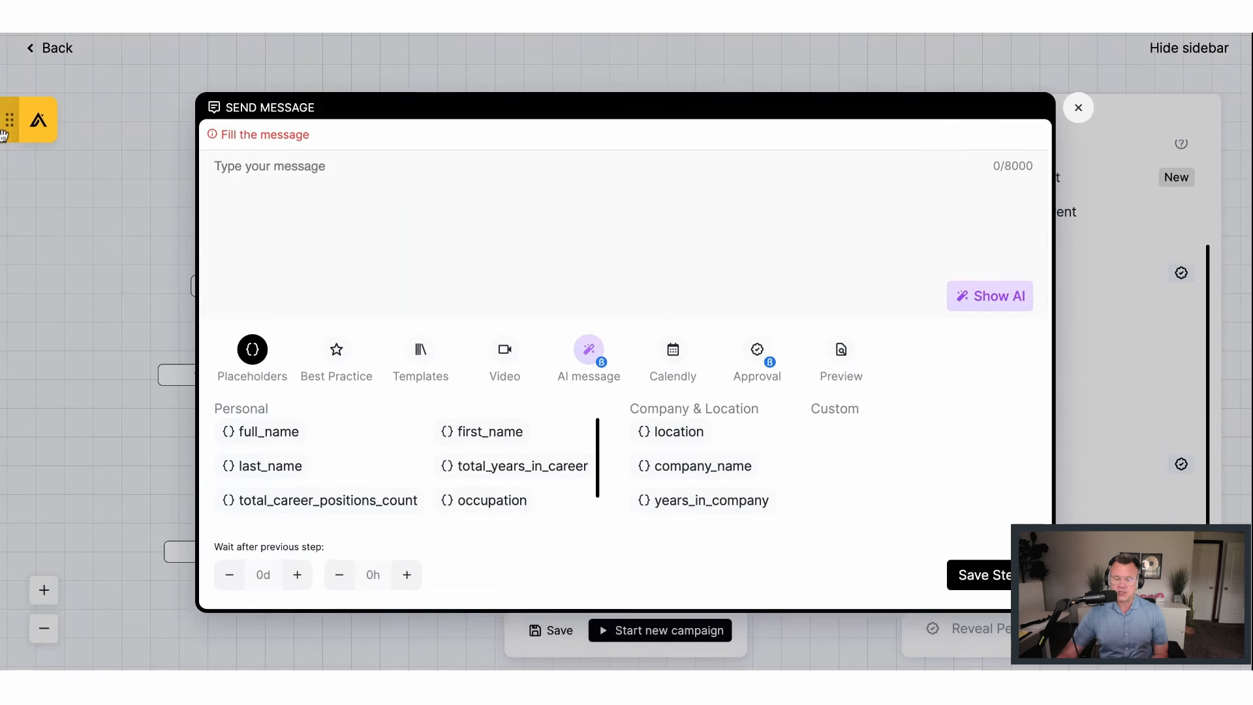
click(476, 437)
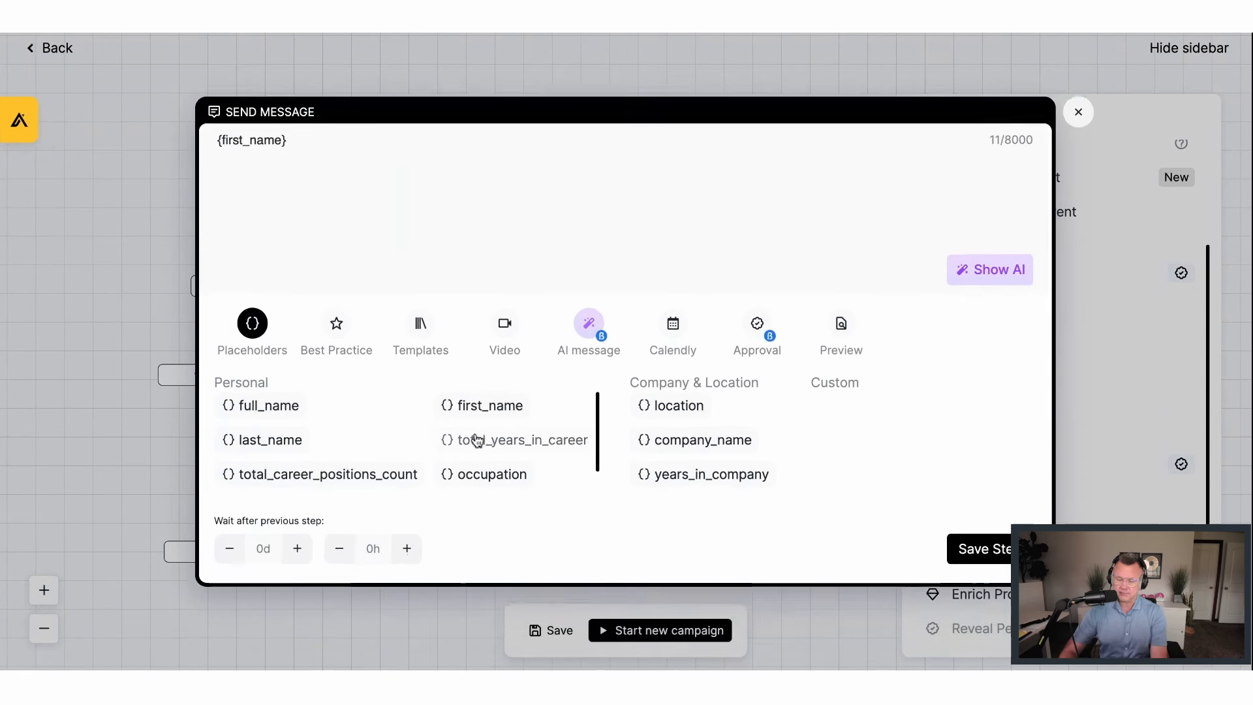
click(344, 156)
text(-)
key(Return)
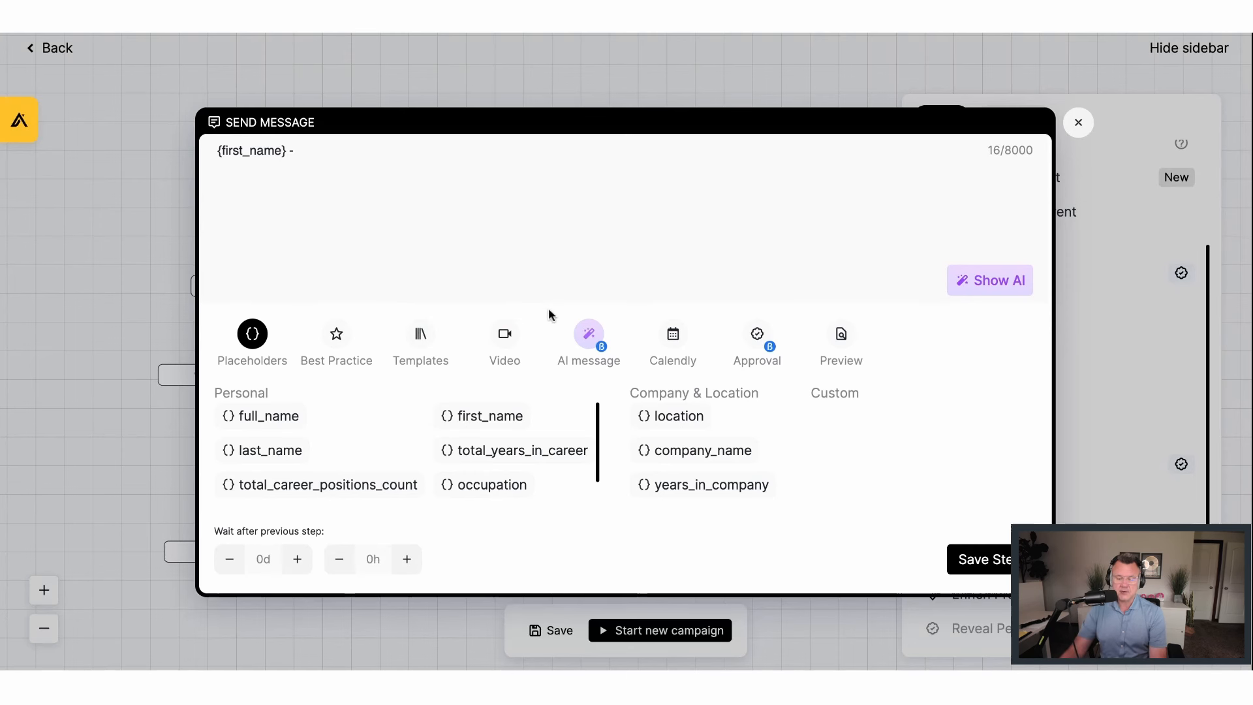
text(Good morning I hope the coffee)
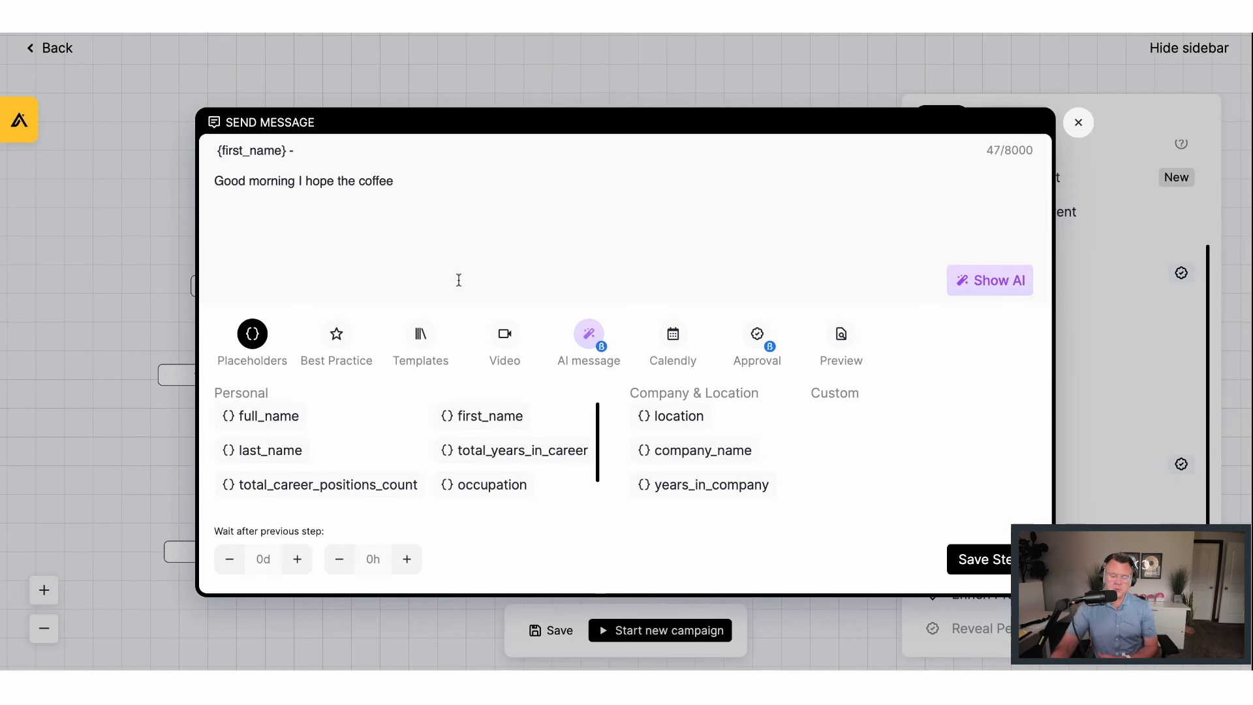
Create a new video from the message's video library and enter a test scenario name containing the presenter's first name
click(505, 342)
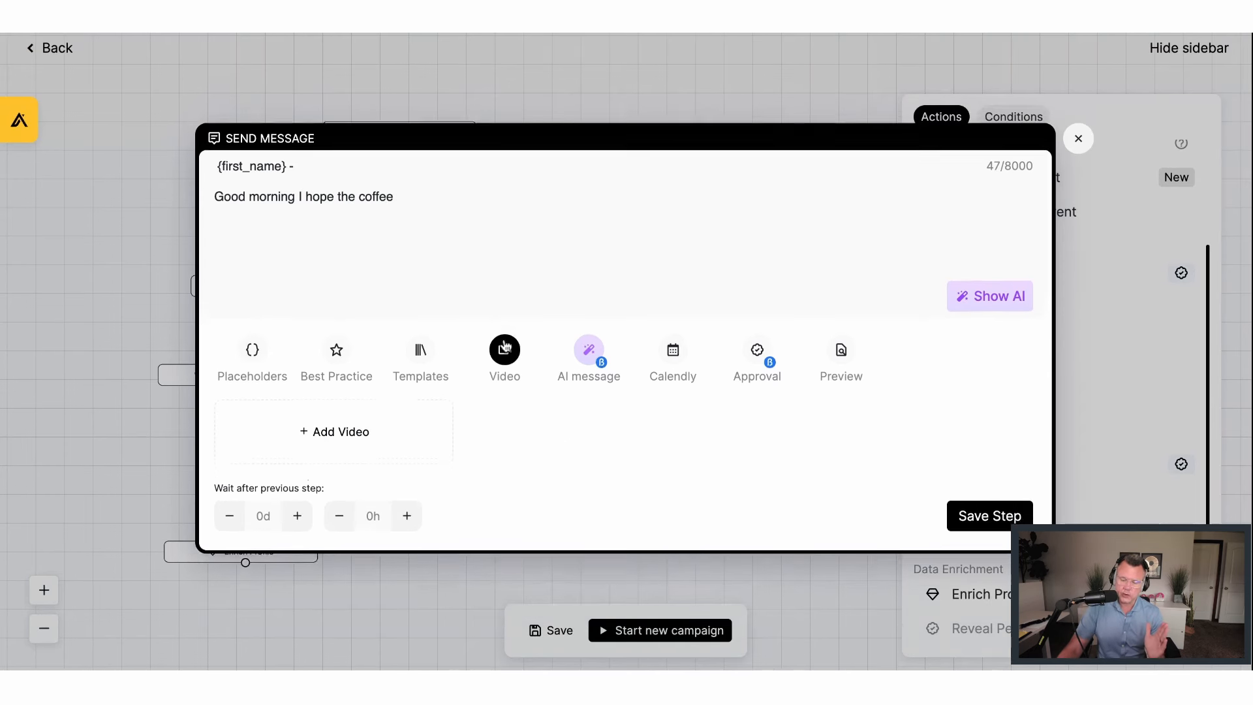
click(383, 446)
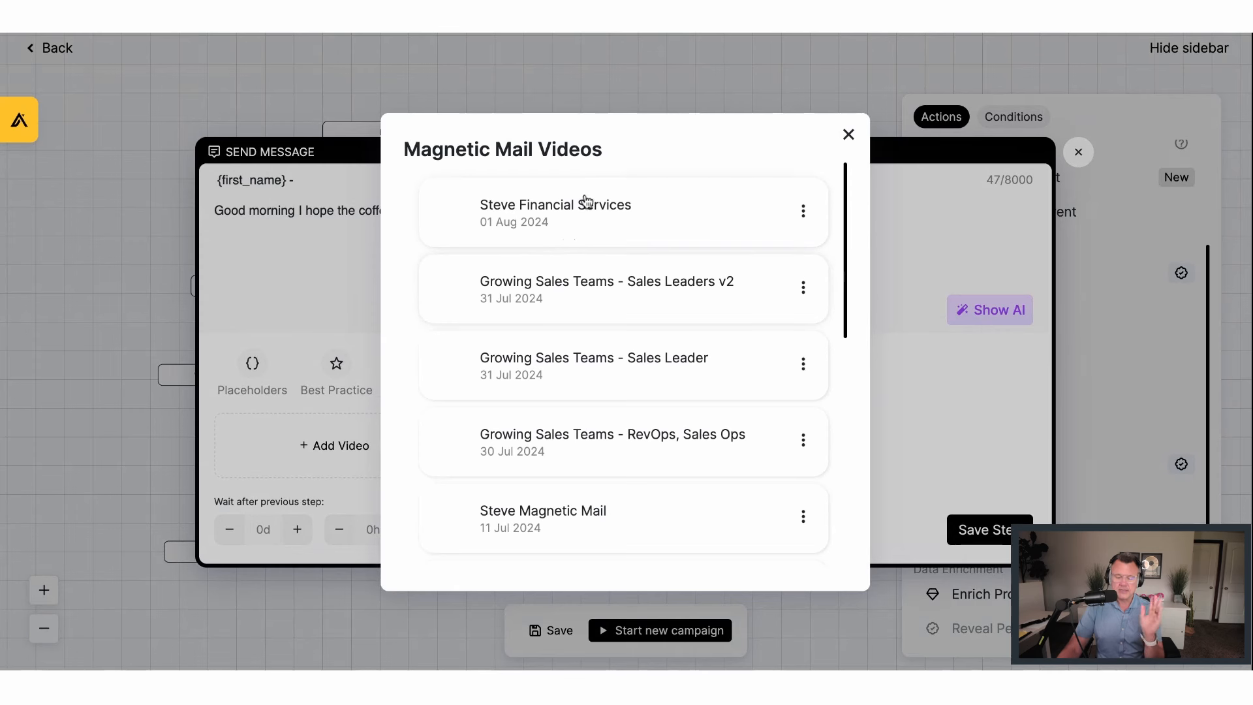
scroll(637, 288, down, 6)
scroll(644, 451, down, 3)
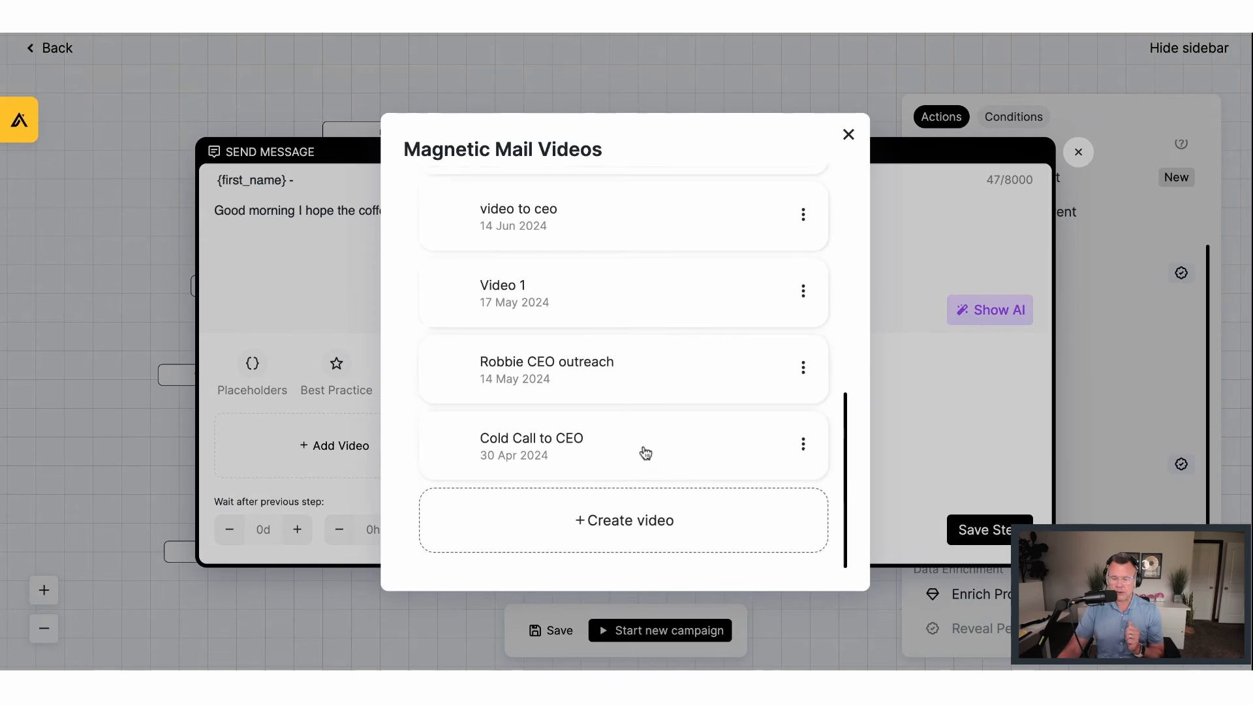
click(644, 520)
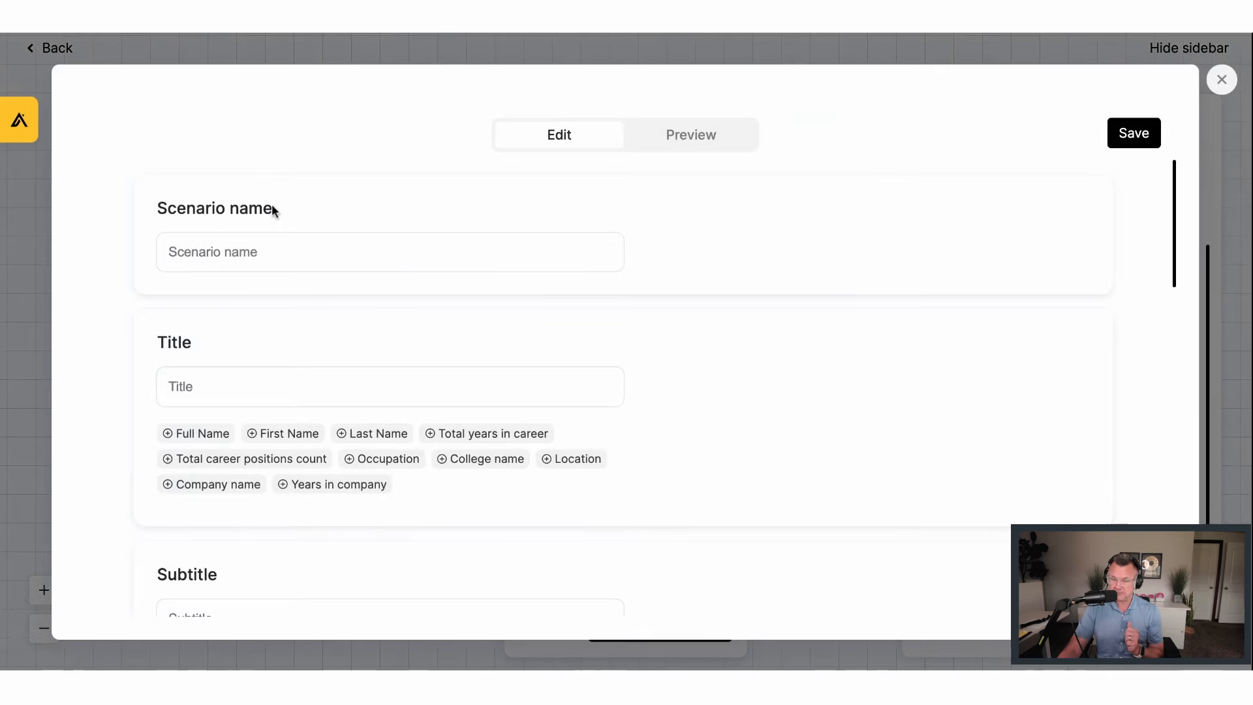
click(300, 254)
text(Steve test)
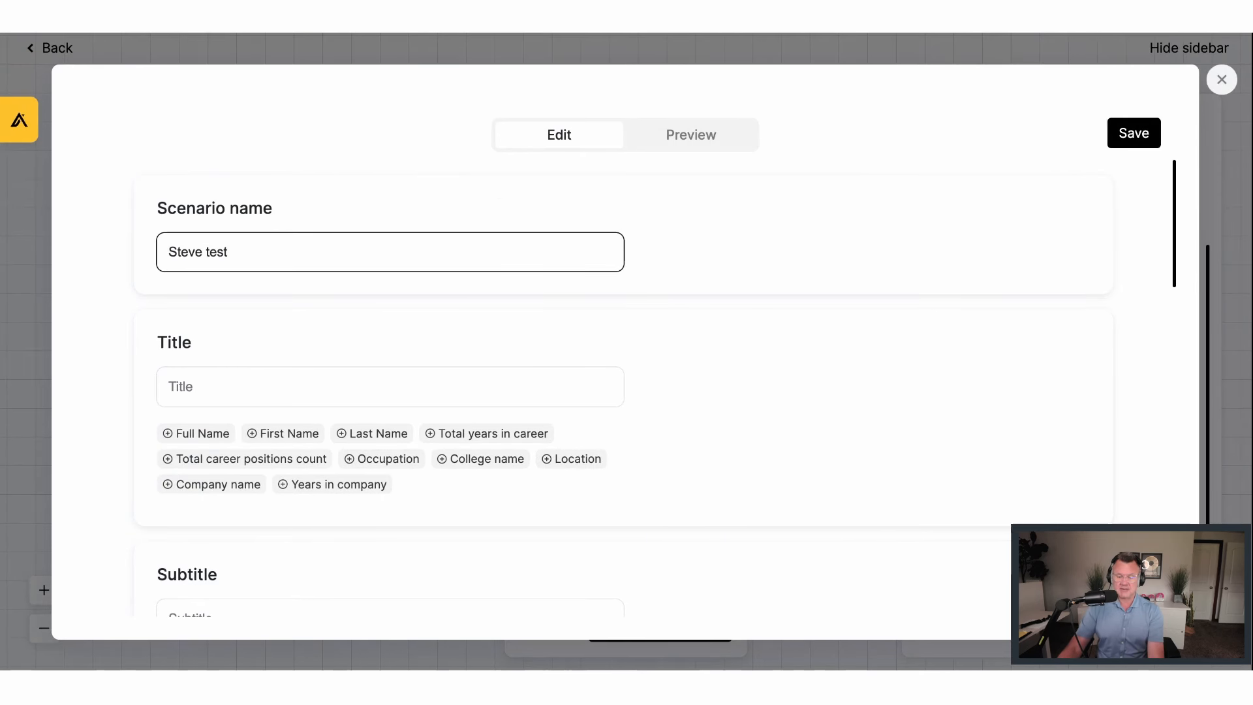
Fill the video's title with the First Name and Last Name placeholders
scroll(307, 293, down, 2)
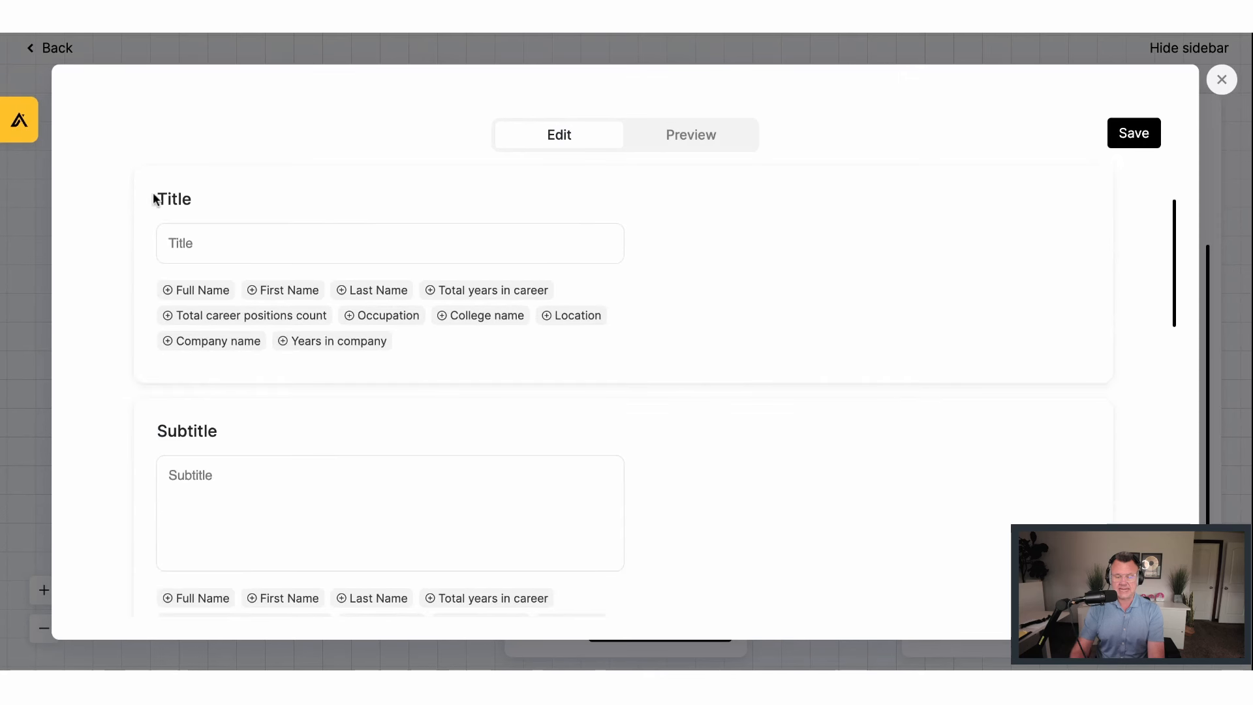
scroll(280, 294, up, 1)
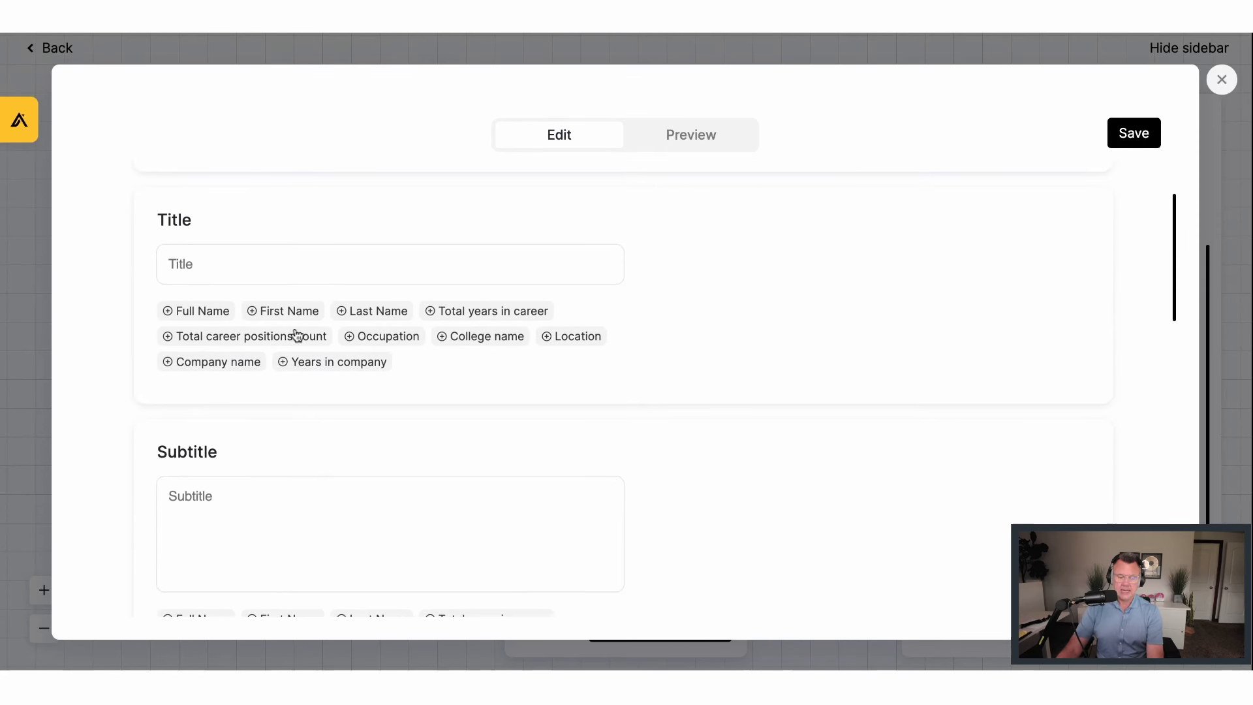
click(299, 311)
click(357, 312)
scroll(461, 339, down, 1)
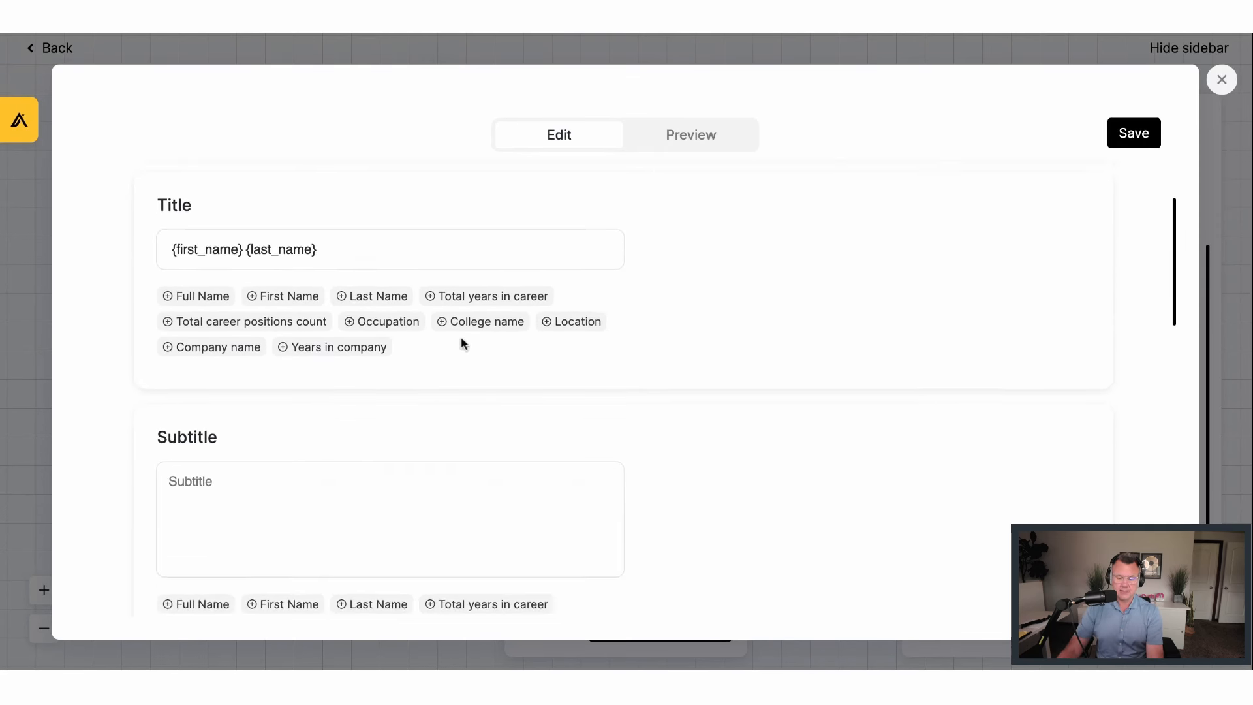
scroll(460, 343, down, 3)
click(237, 439)
Record a video of about 3 seconds over the sample profile's Education section and save the scenario
scroll(545, 490, down, 4)
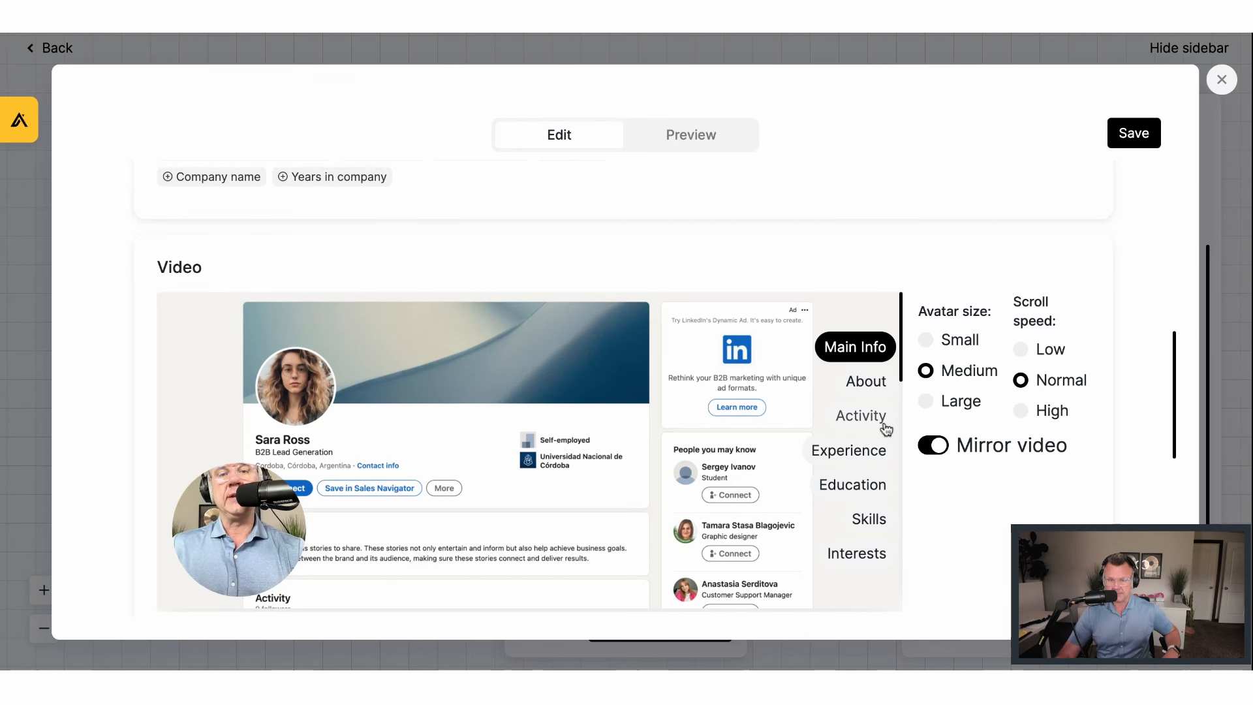
scroll(884, 425, down, 1)
click(865, 374)
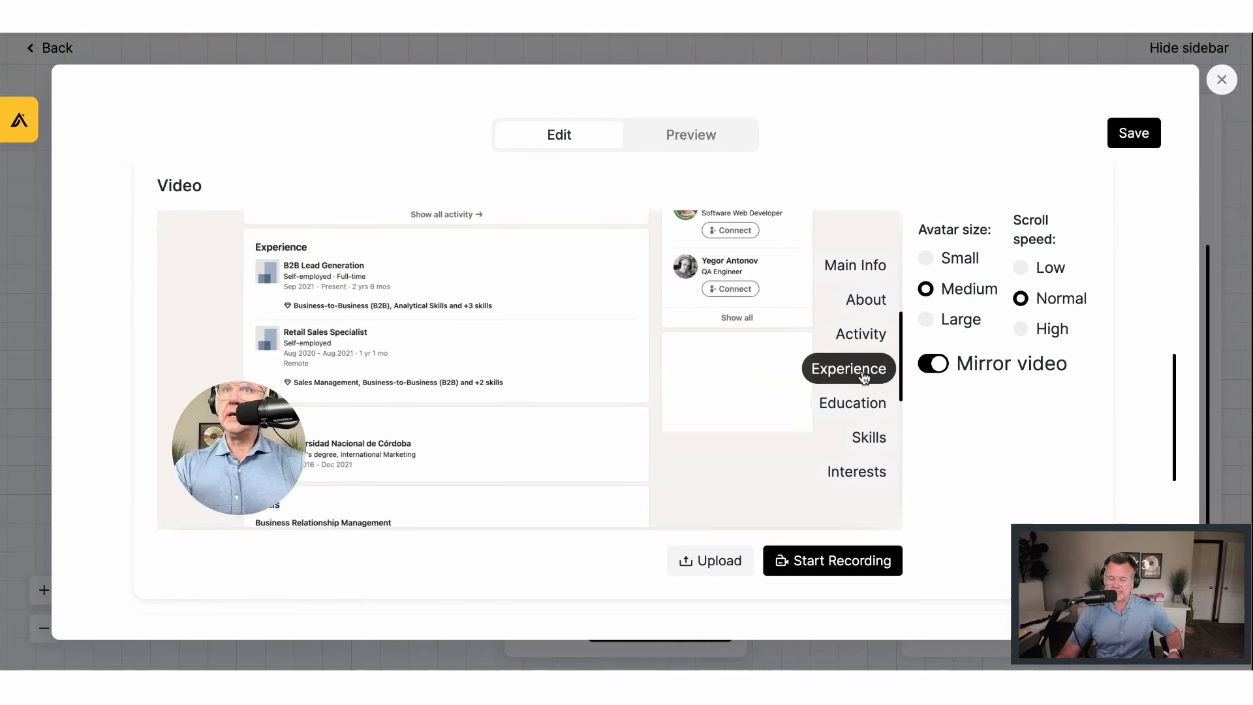
click(865, 411)
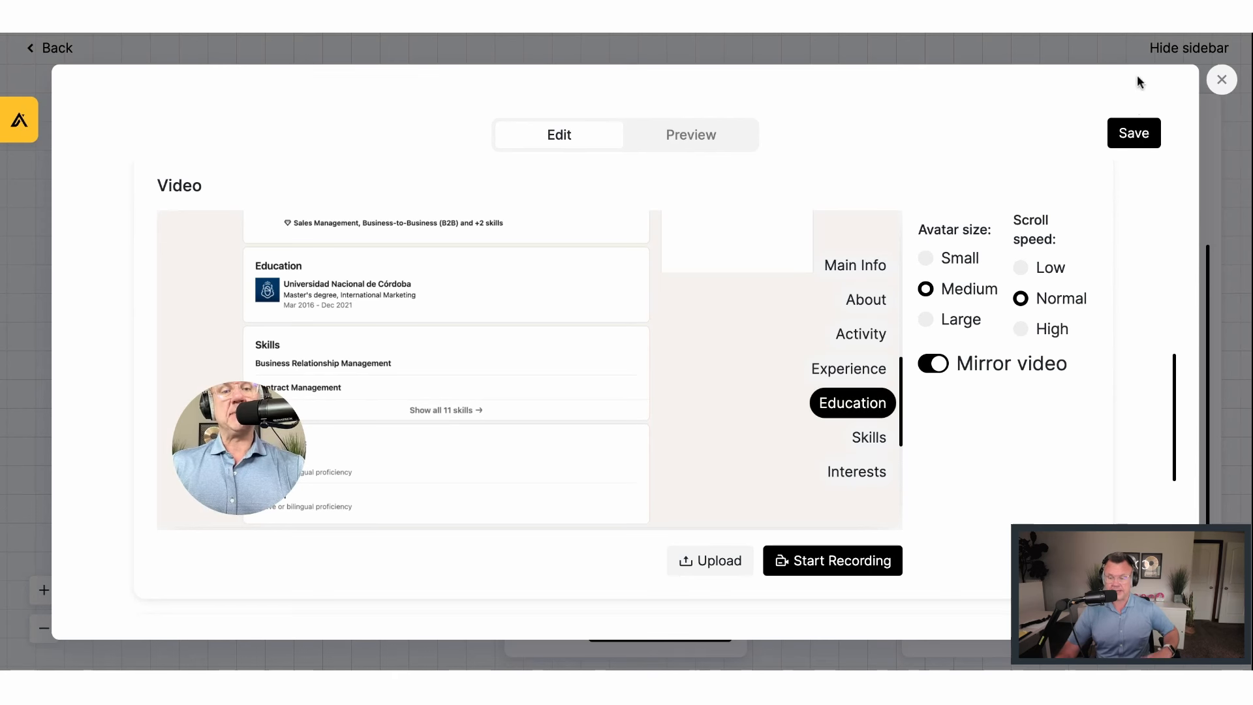
click(818, 567)
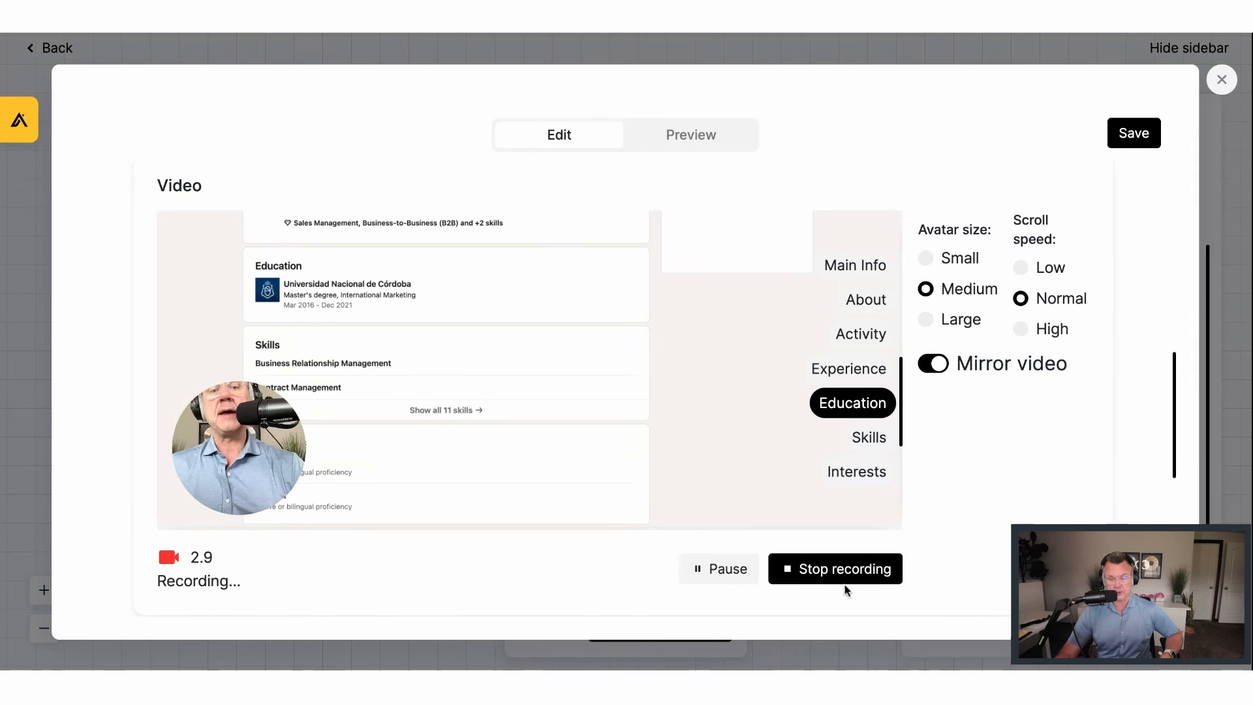
click(817, 567)
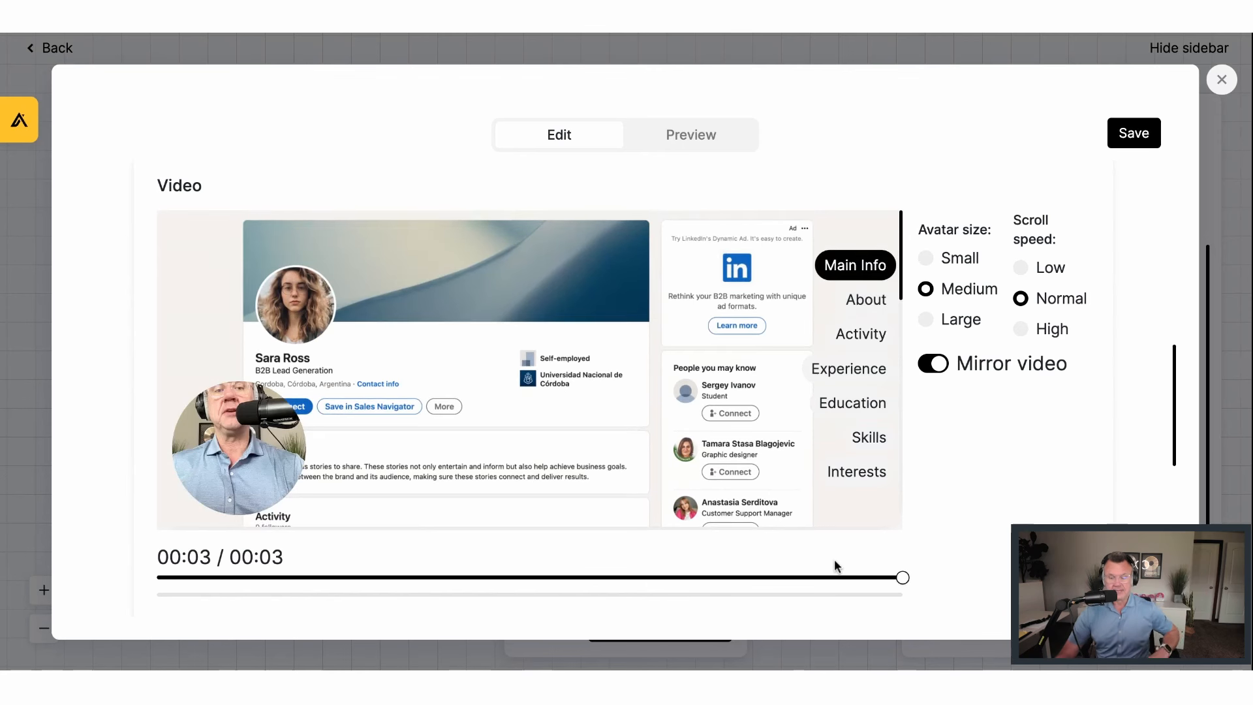
click(1135, 133)
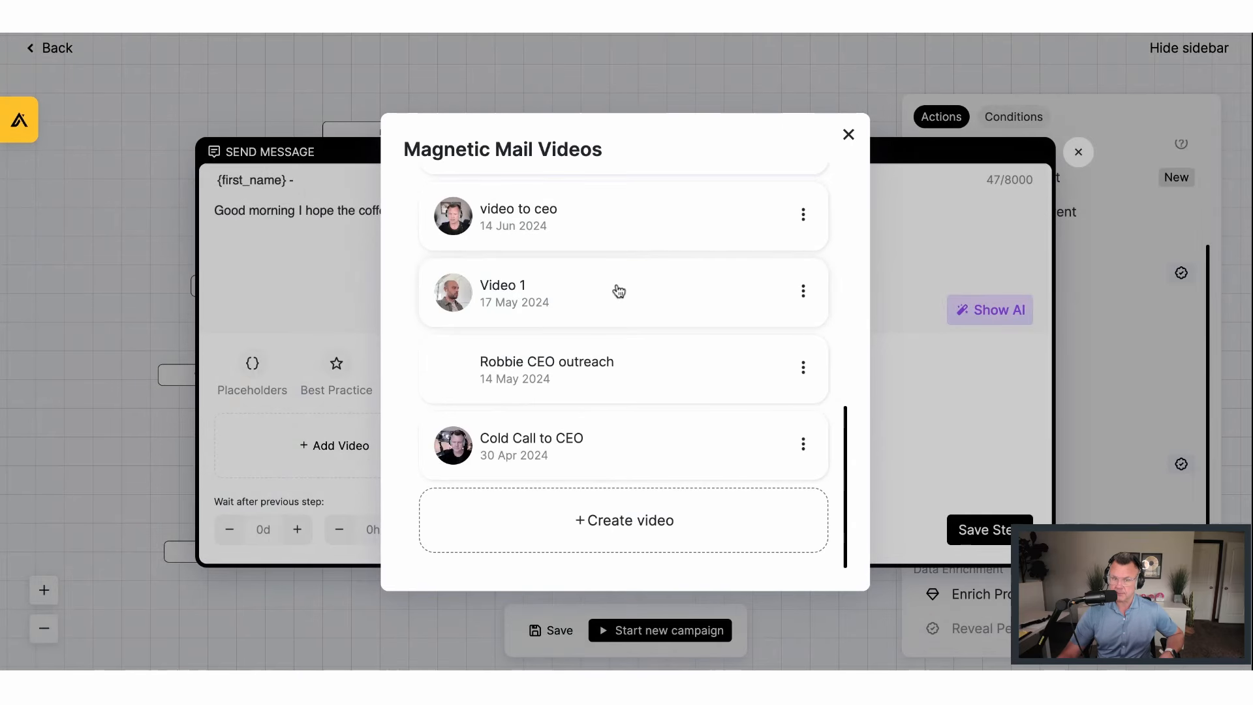
View the options of the new test video in the library, and leave the Send Message step without saving
scroll(619, 291, up, 10)
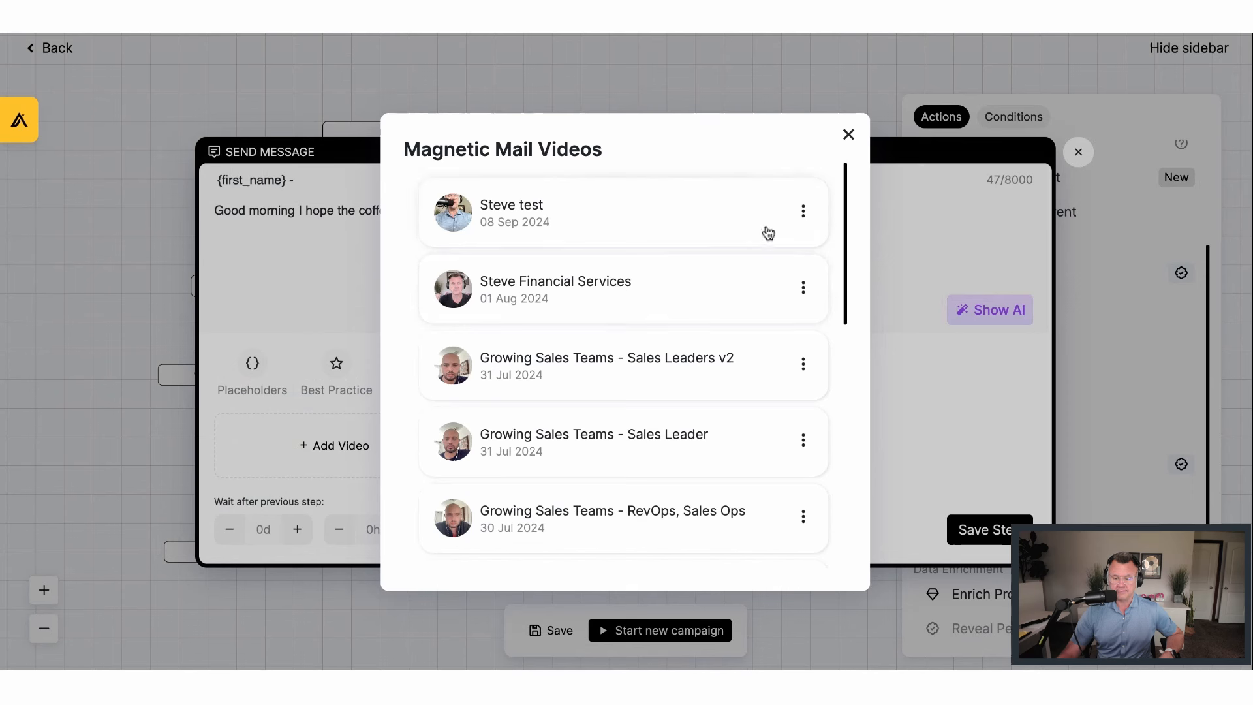
click(803, 212)
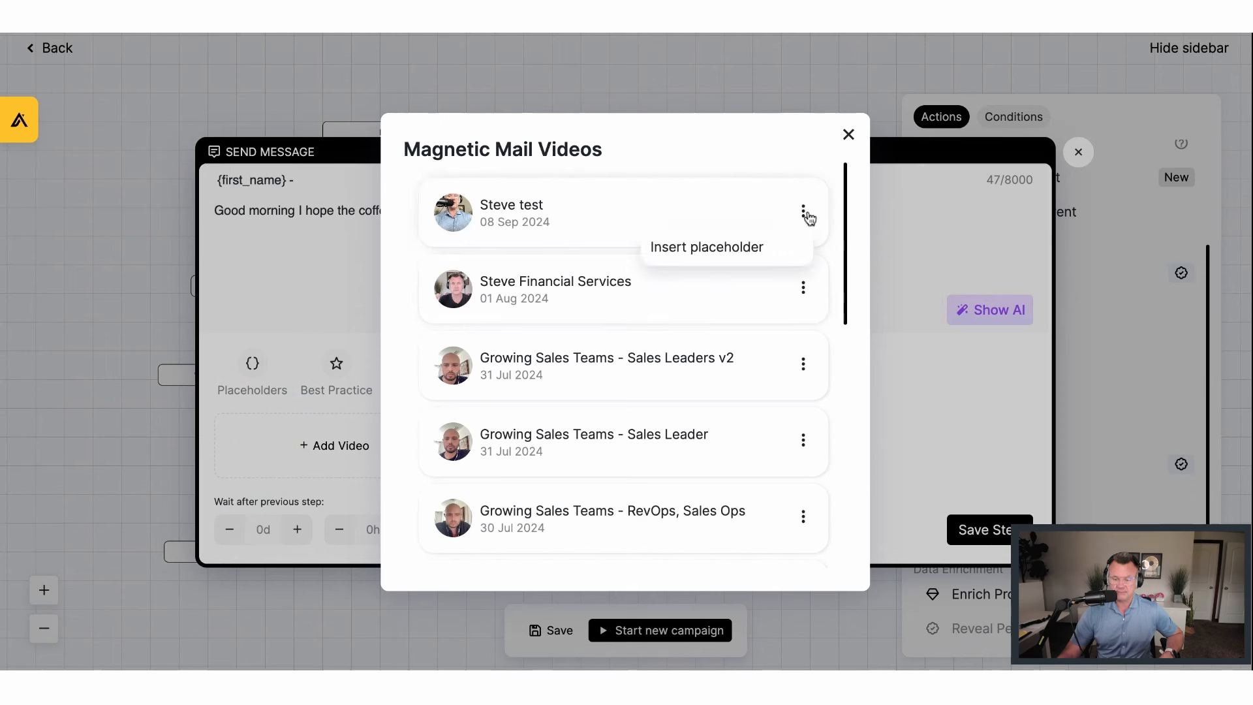
click(808, 218)
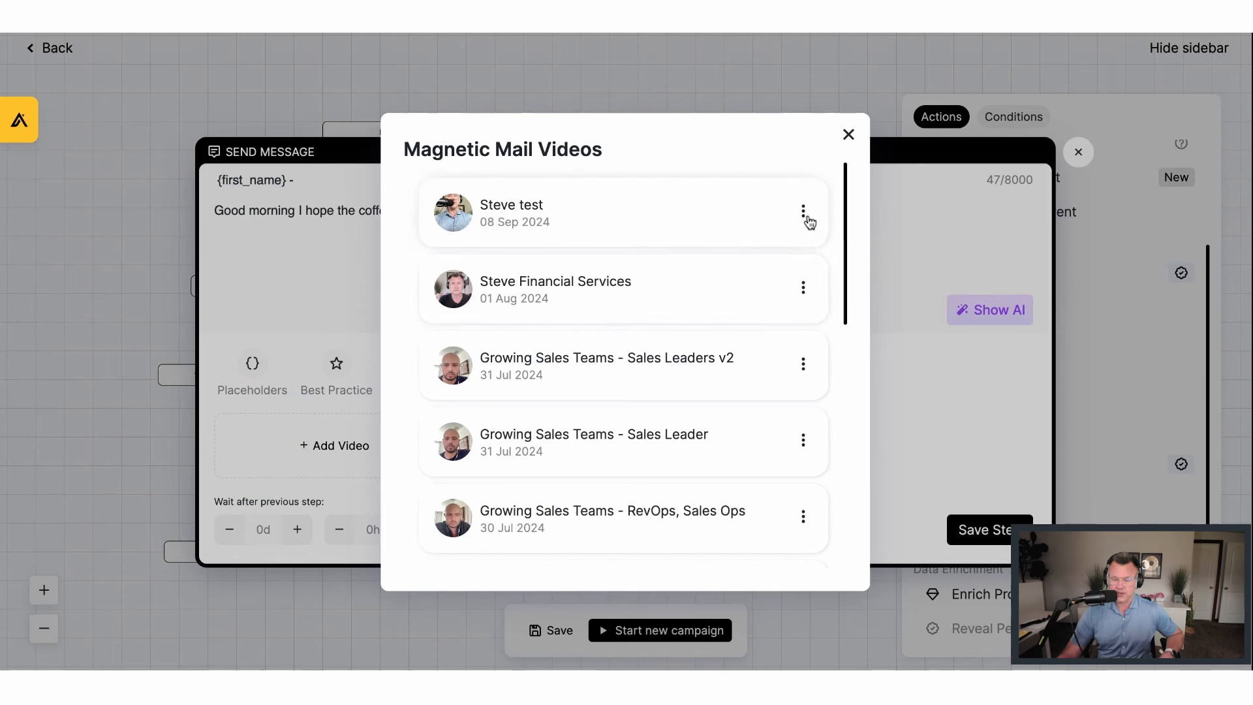
click(848, 135)
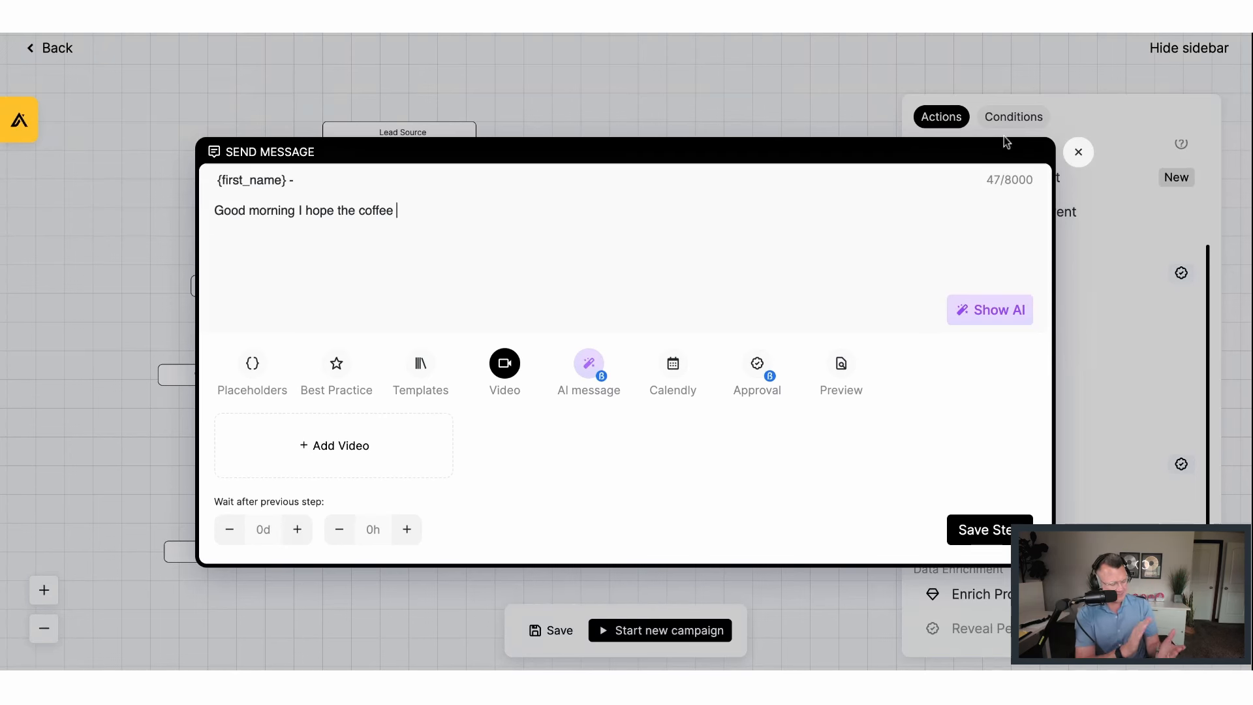
click(1078, 153)
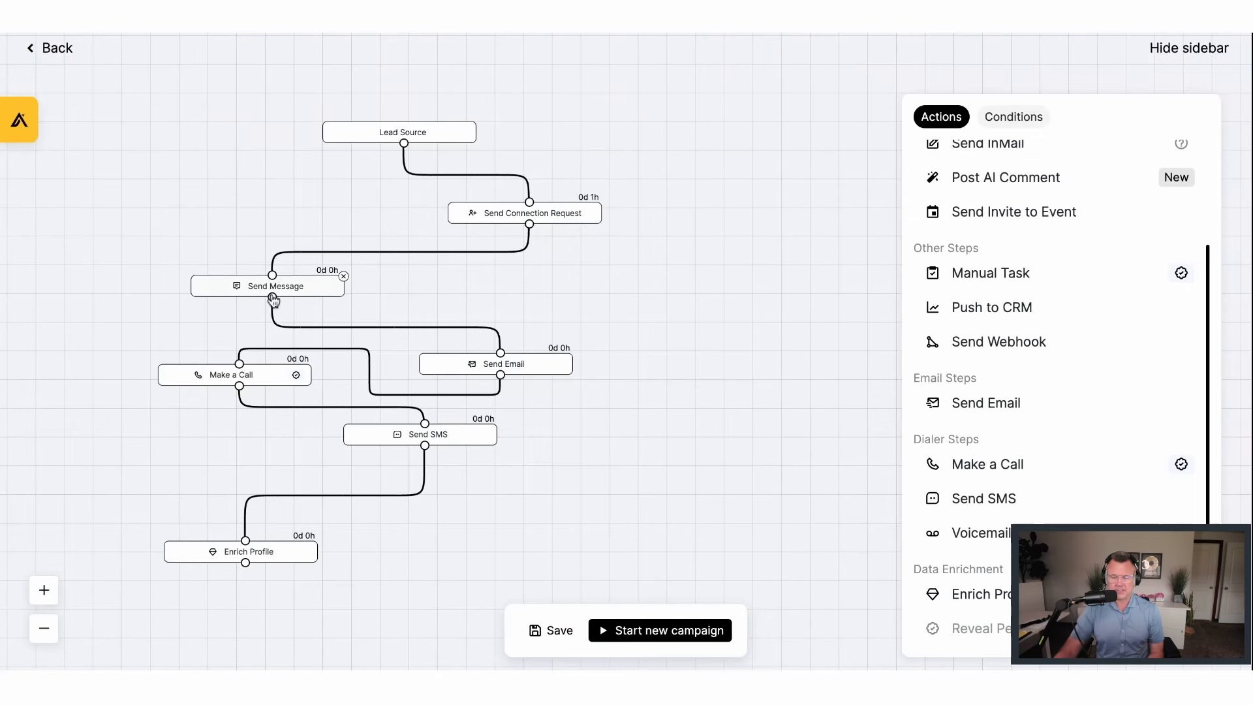
Insert the Financial Services video dated 01 Aug 2024 into the Send Message step and save it
mouse_move(329, 283)
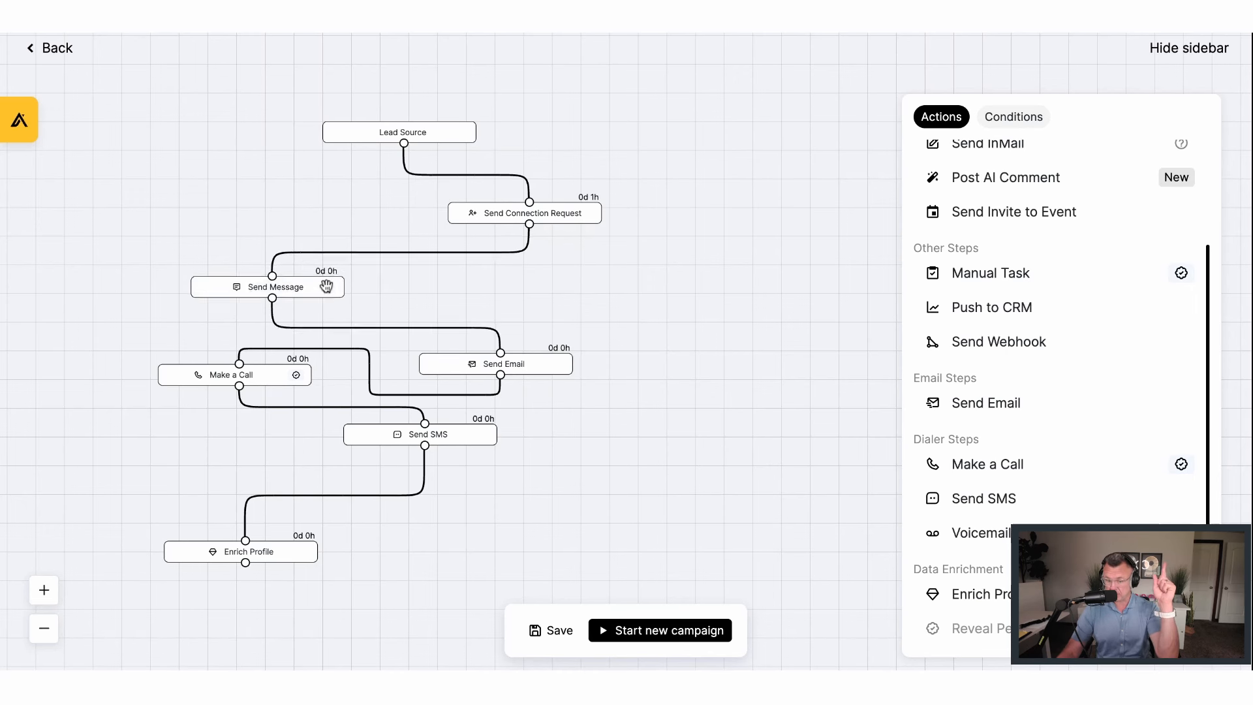
click(328, 284)
click(504, 335)
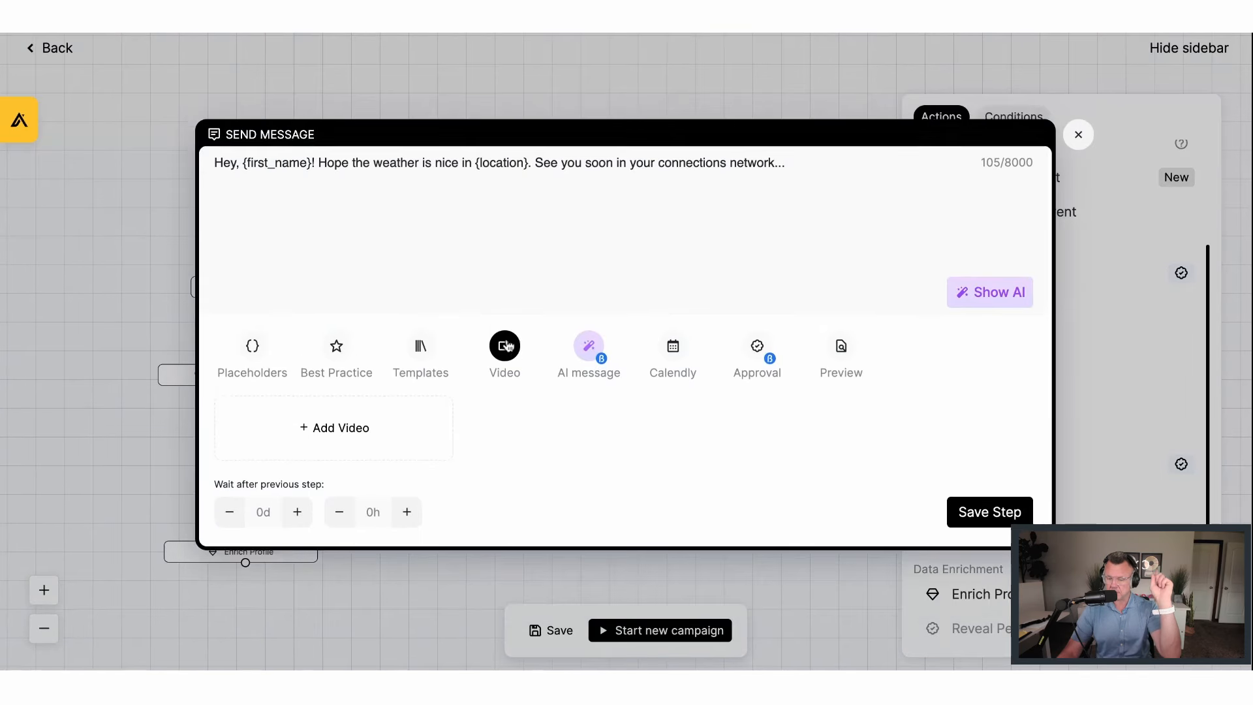
click(349, 429)
click(561, 272)
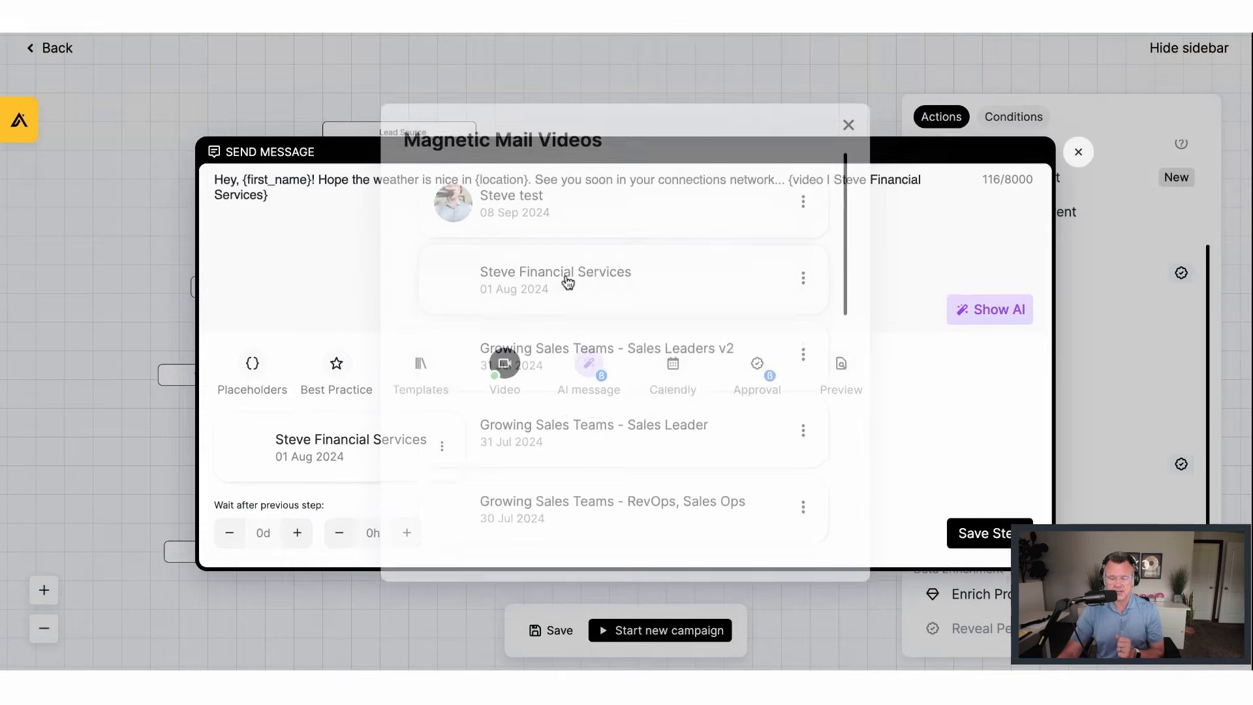
click(989, 531)
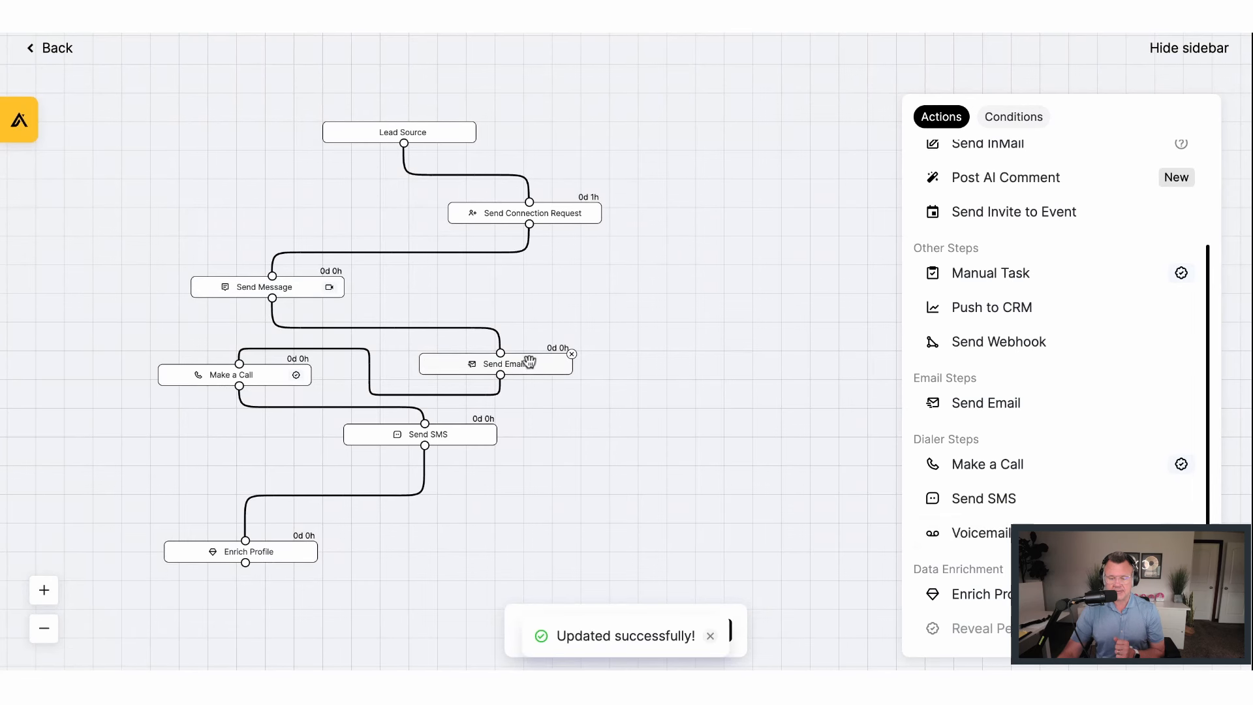
Set the Send Message step's wait after the previous step to 1 day and save it
click(293, 288)
click(297, 559)
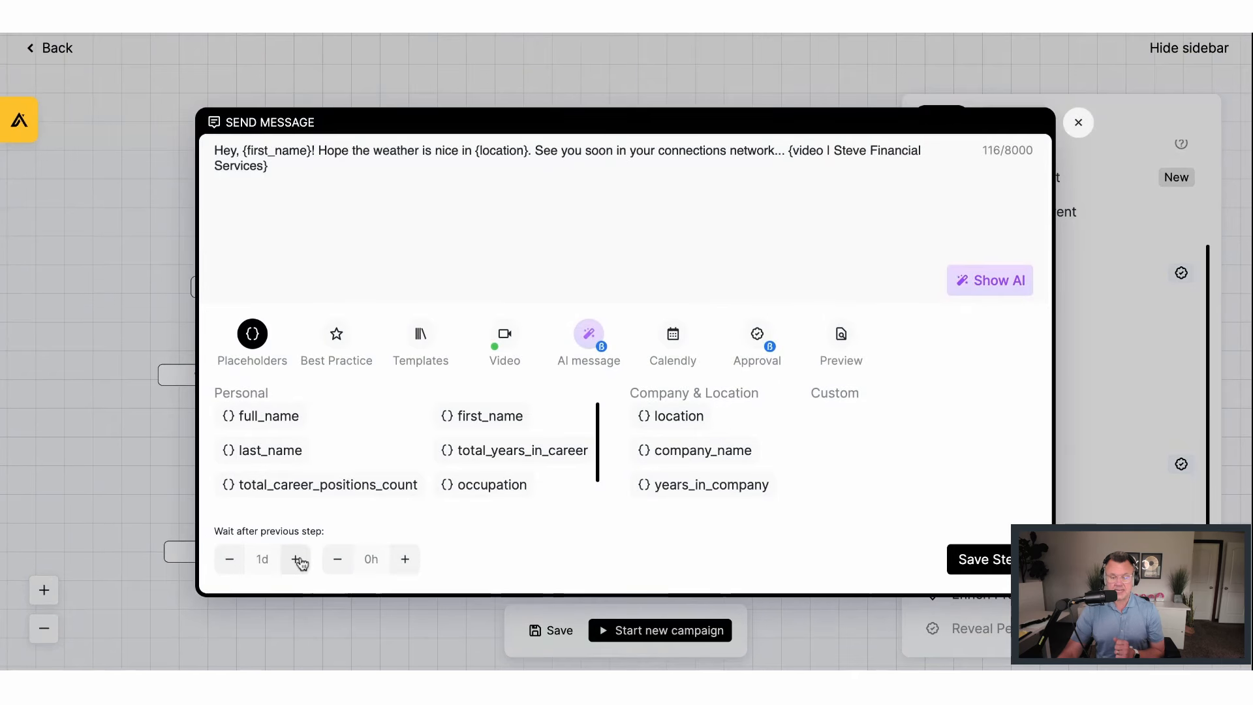
click(987, 559)
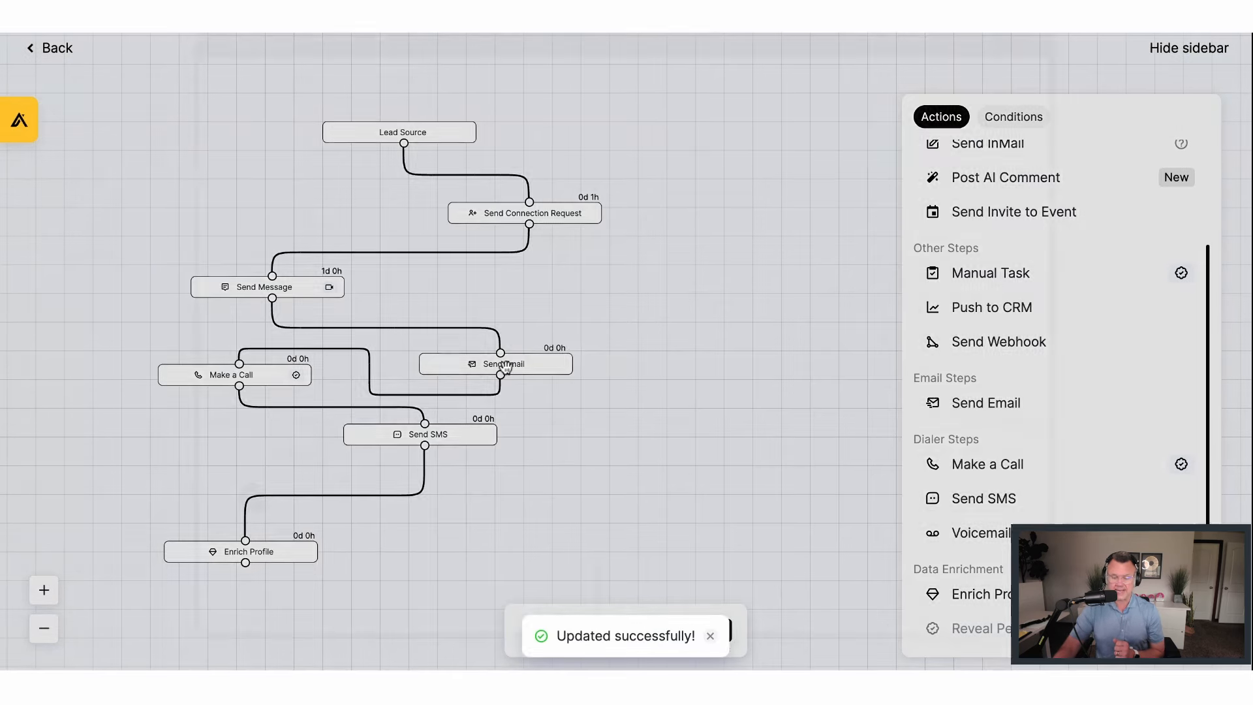
Review the Send Email step's settings and the address types offered for its recipient
click(506, 367)
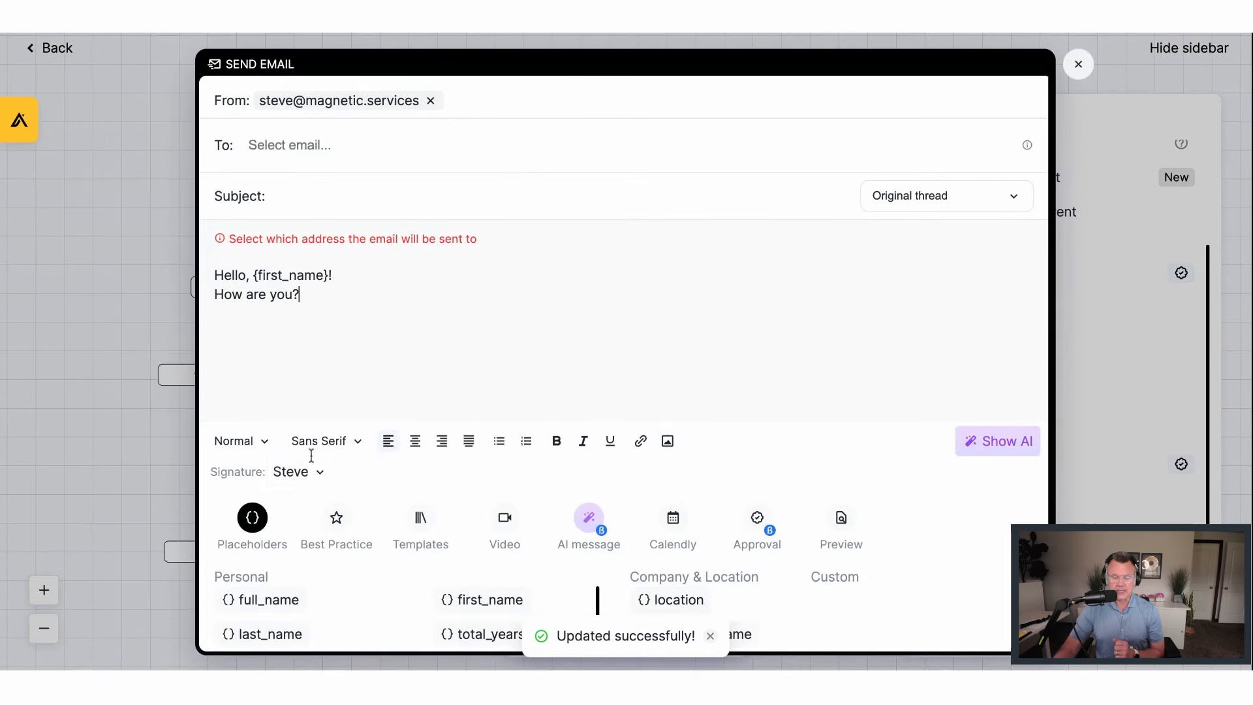
scroll(326, 477, down, 2)
scroll(411, 263, up, 2)
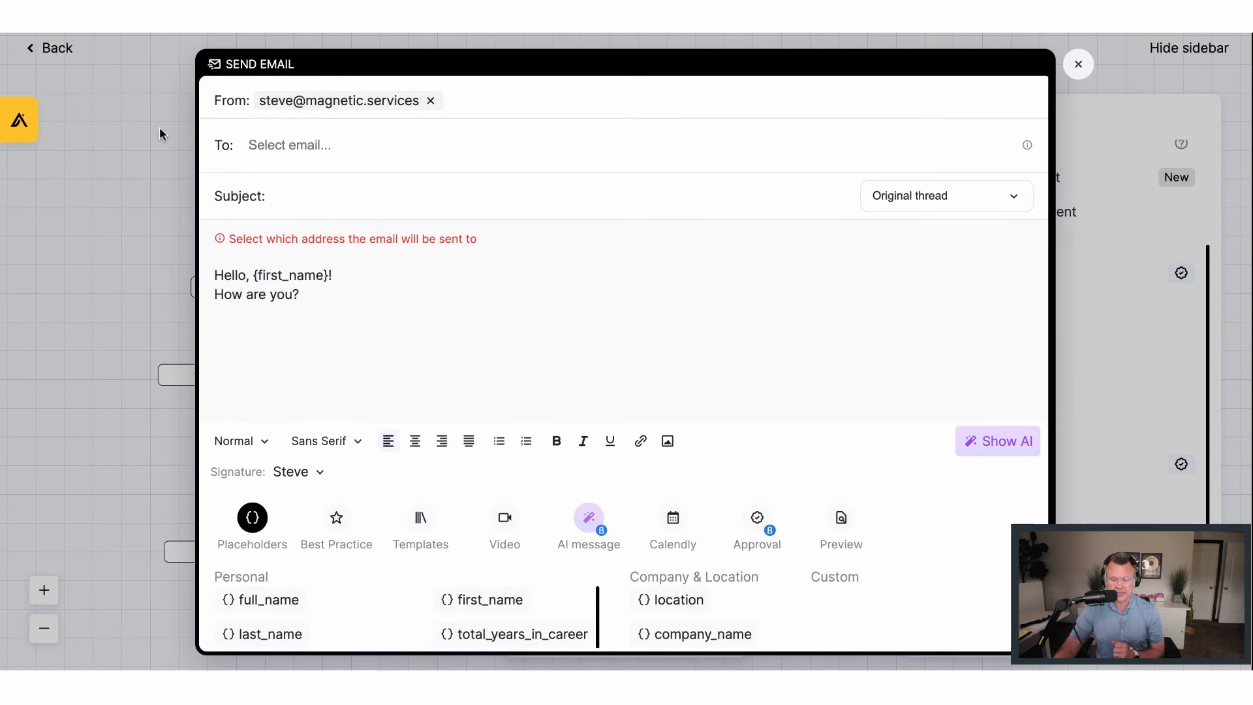
scroll(894, 442, down, 1)
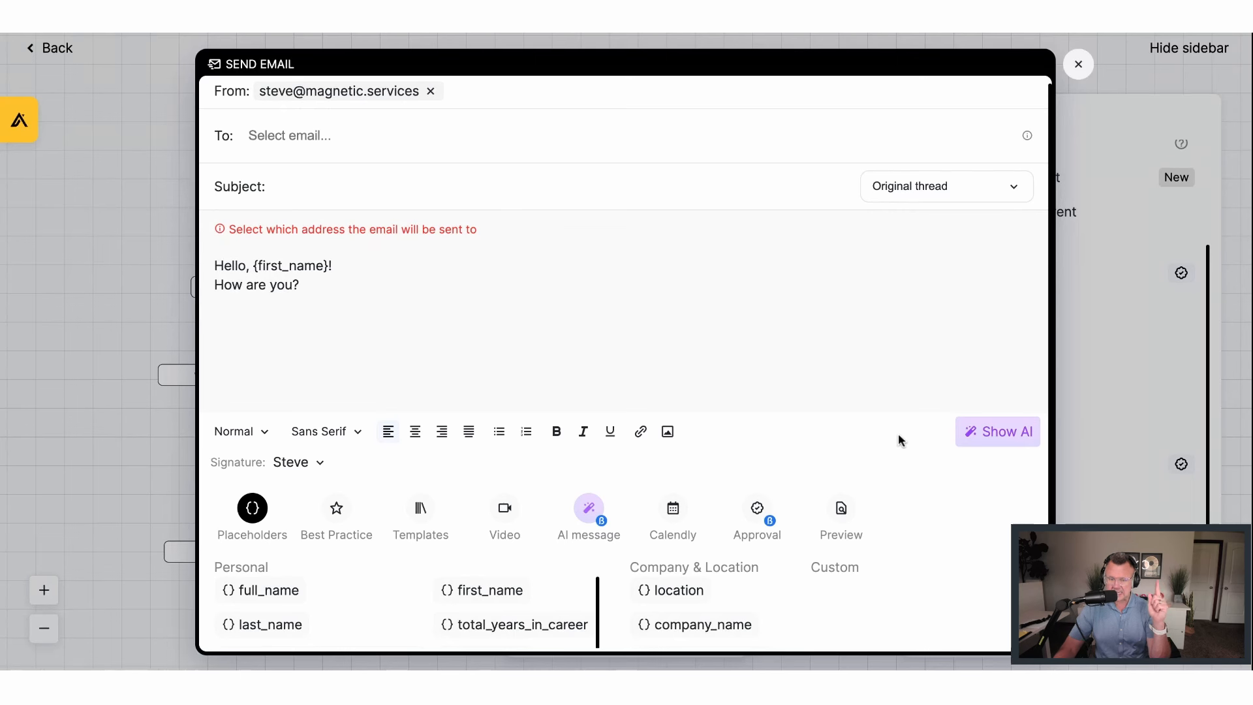
click(339, 141)
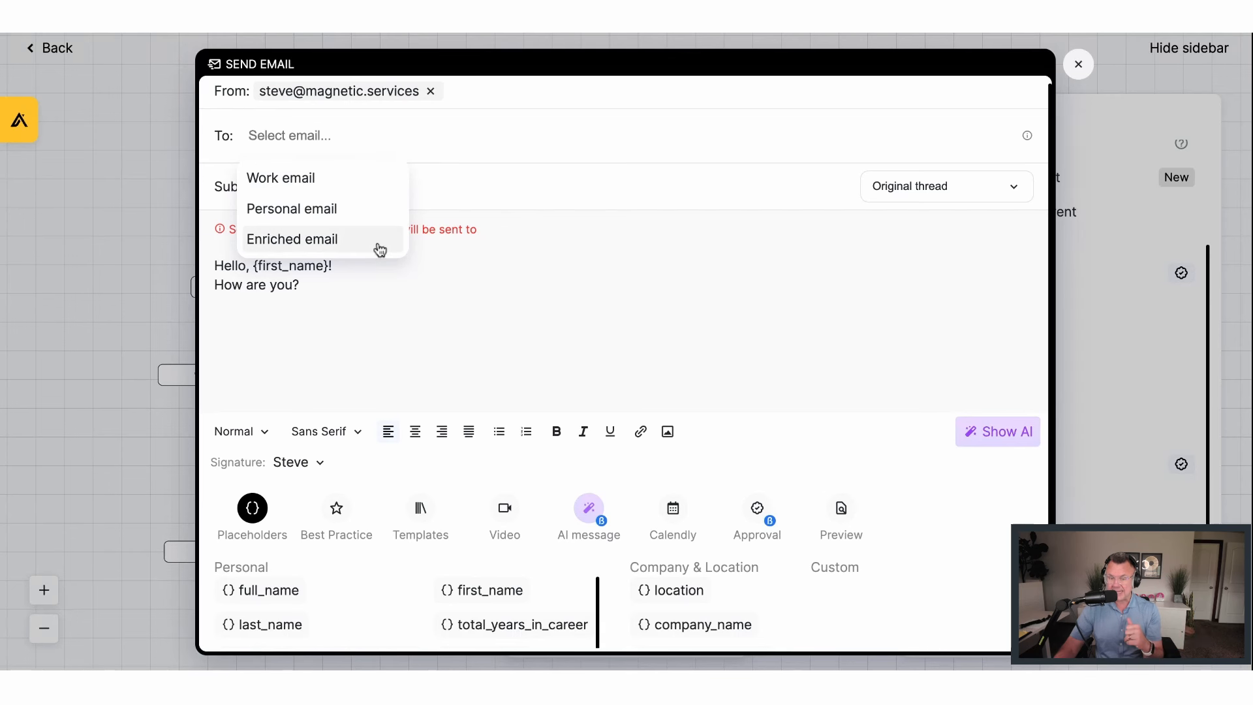
scroll(360, 251, down, 1)
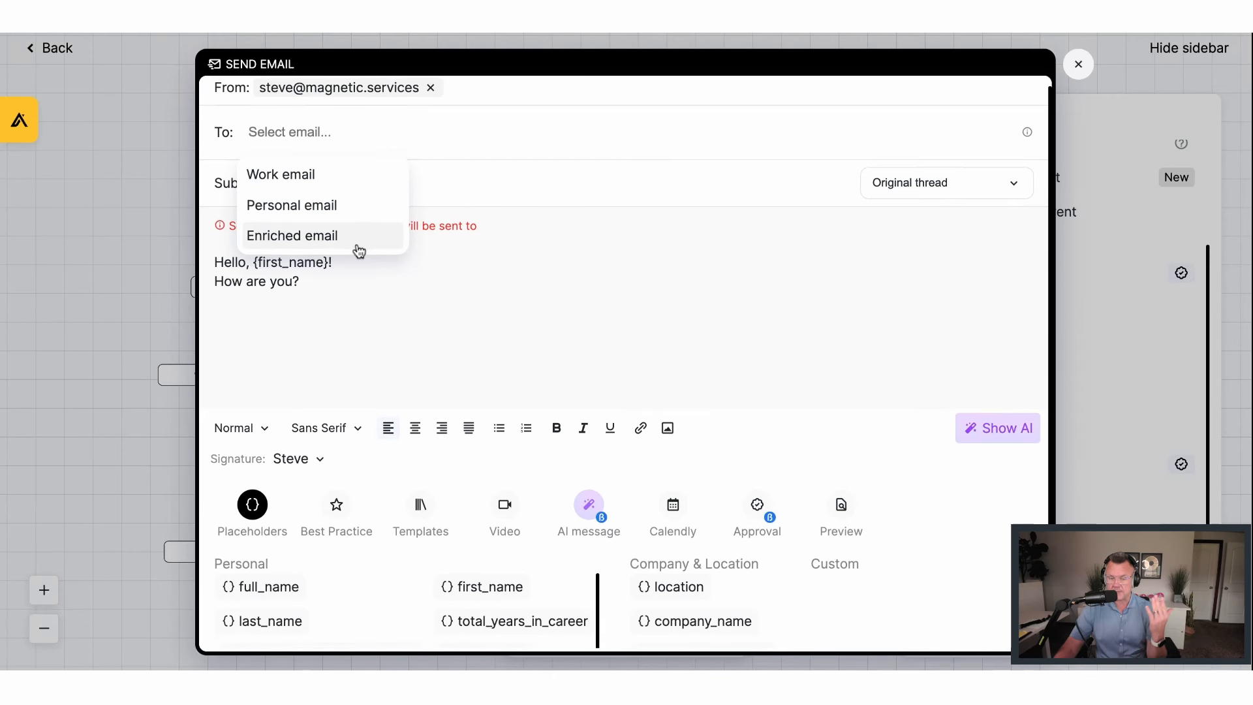
click(563, 340)
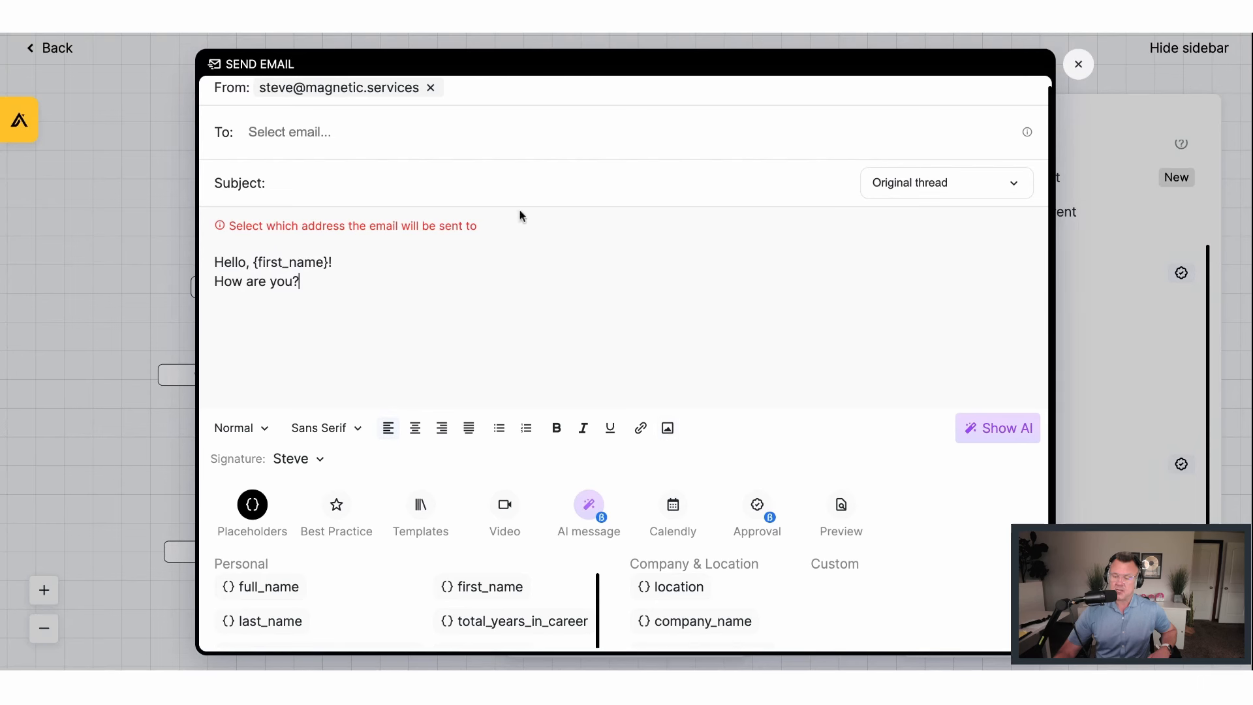
Clear the default greeting text from the Send Email step's message body
triple_click(299, 277)
key(BackSpace)
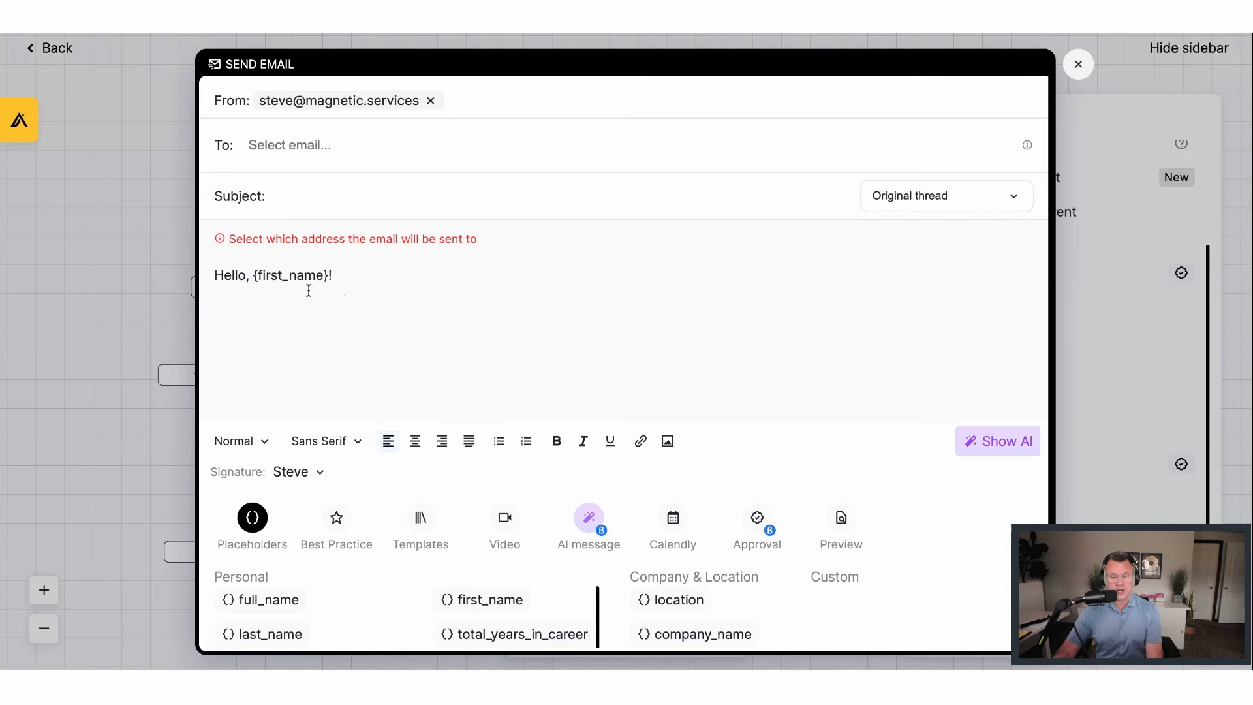
drag(309, 290, 1, 244)
key(BackSpace)
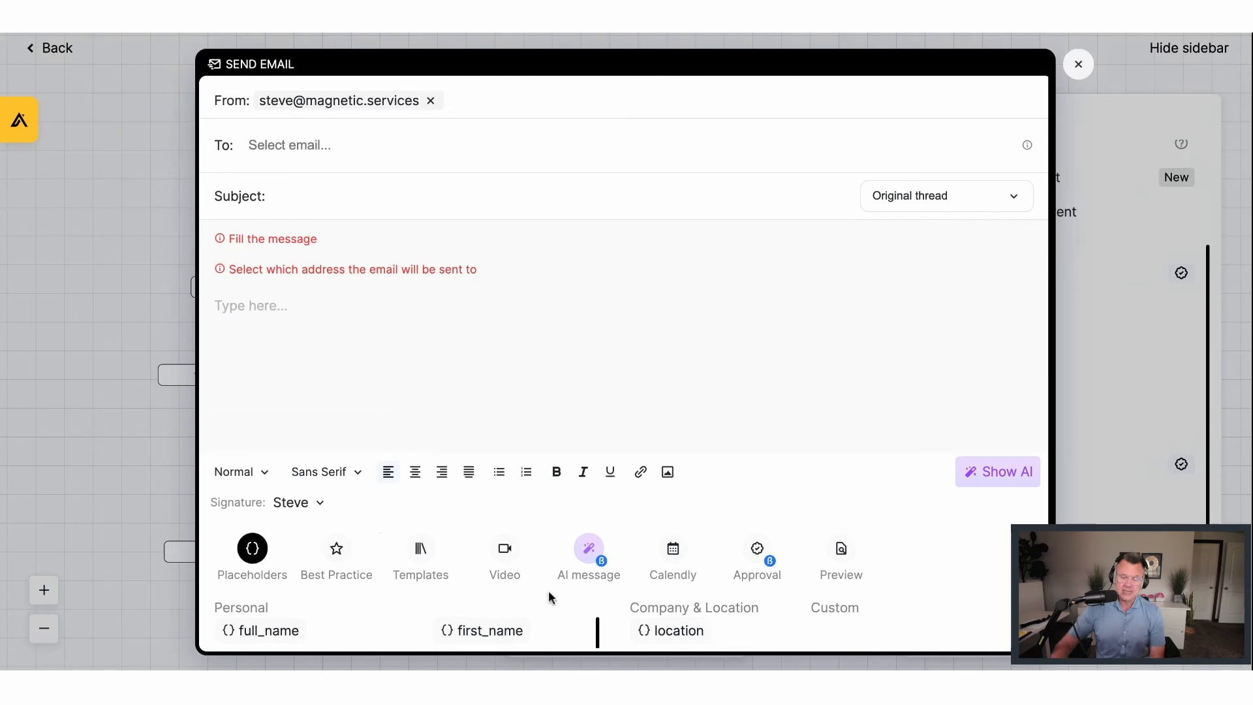
Turn on AI-powered Messages for the Send Email step and try to save it
click(600, 557)
scroll(562, 510, down, 5)
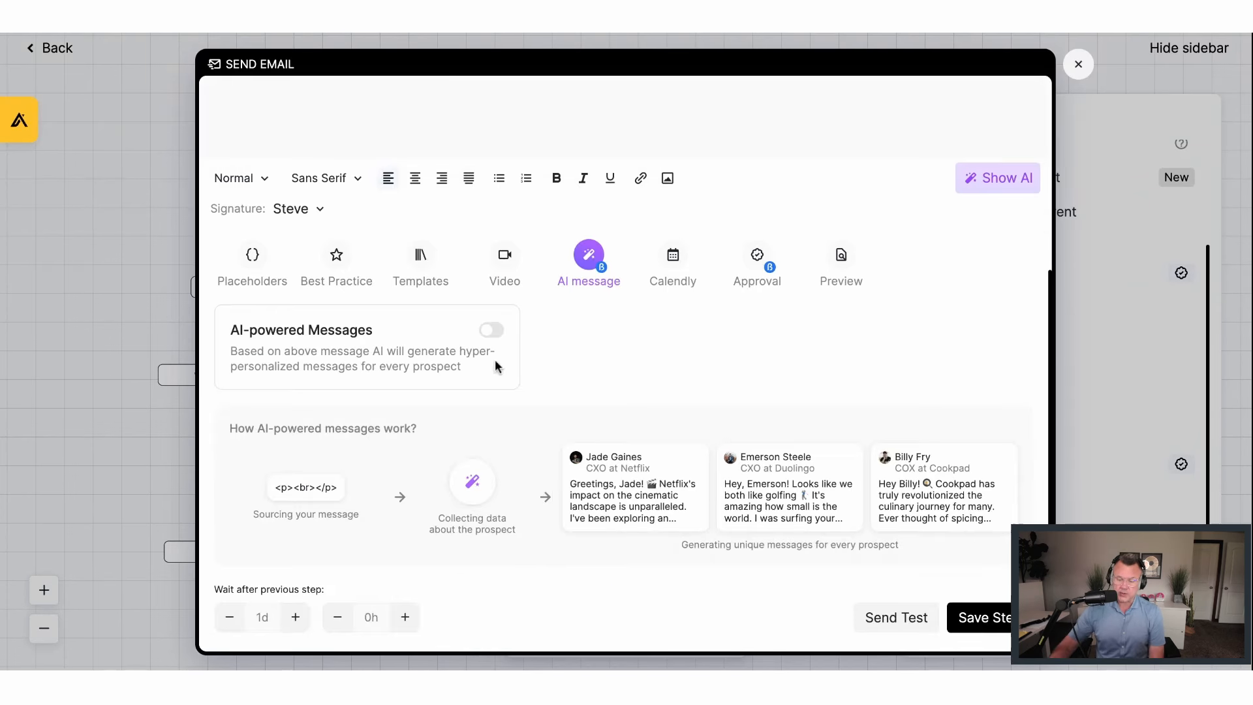
click(492, 331)
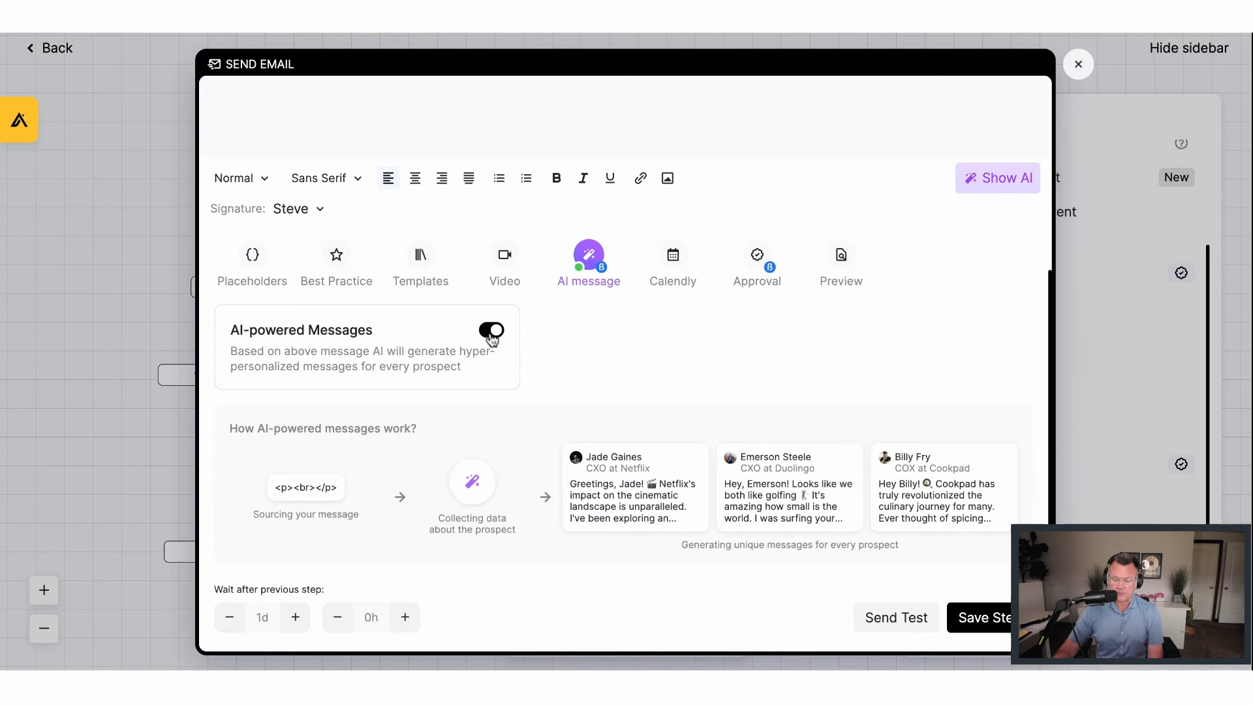
click(987, 615)
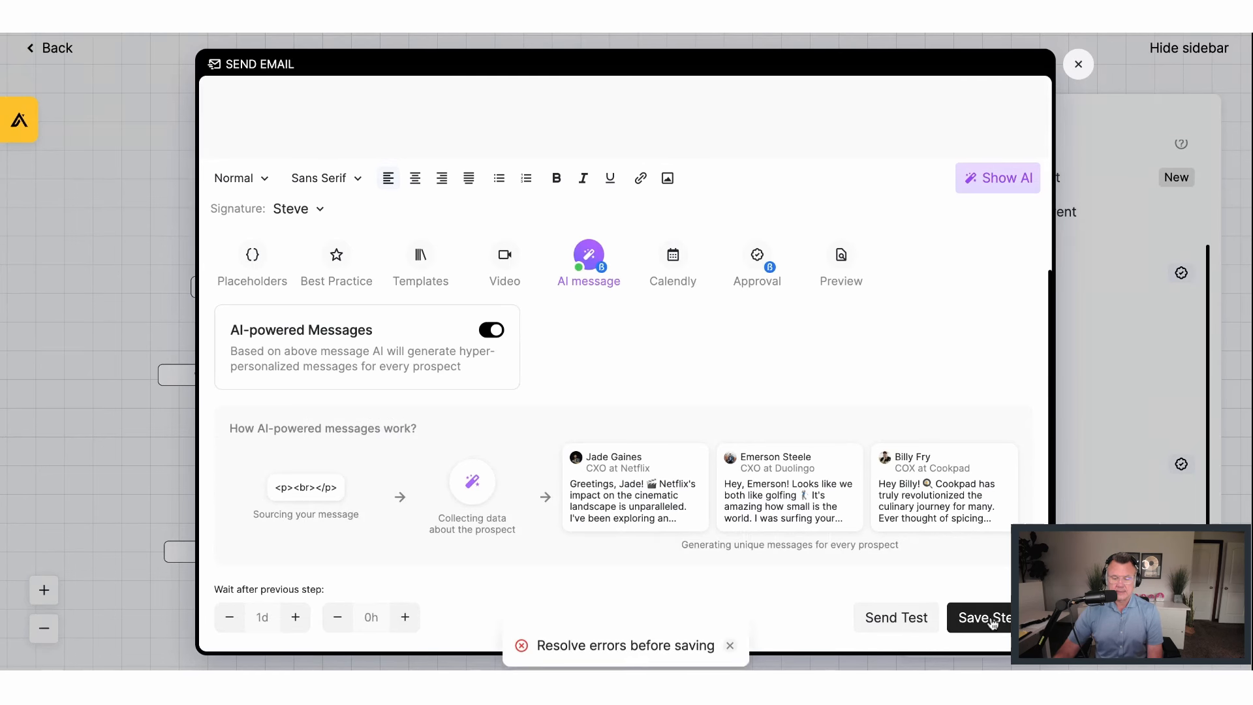
Choose Work email as the email's recipient address and set the subject to "test"
click(731, 637)
scroll(740, 413, up, 5)
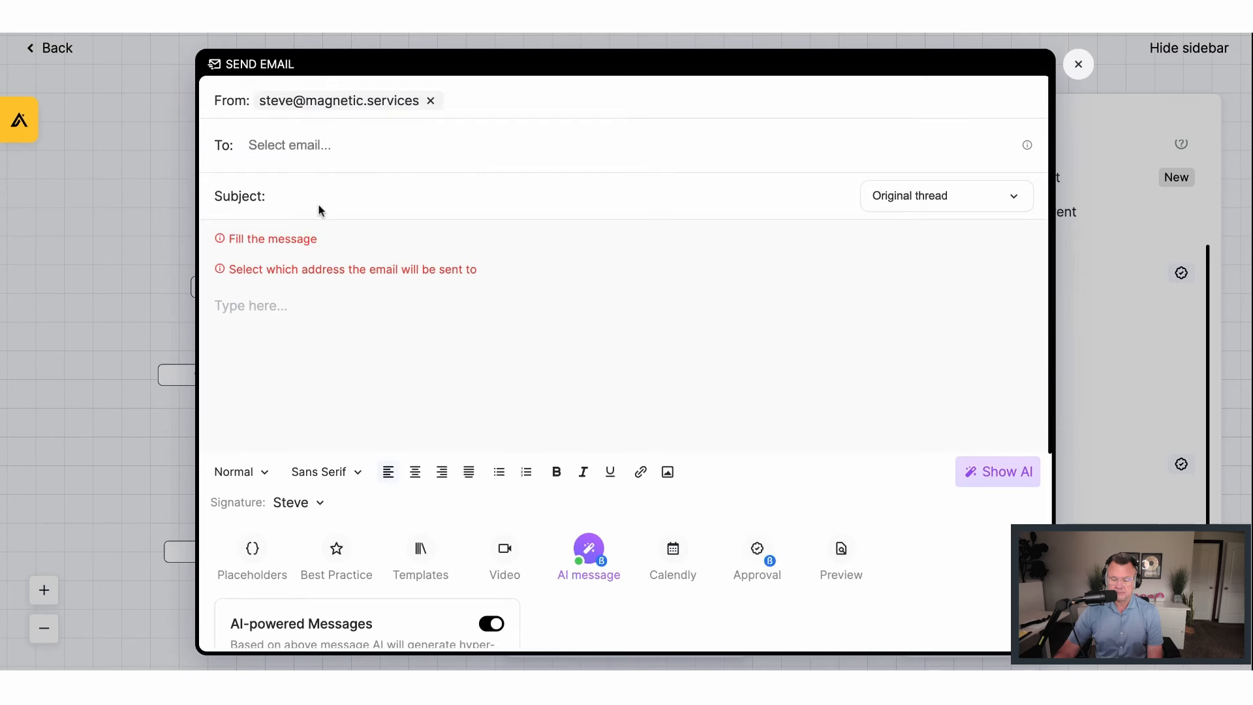
click(259, 142)
click(277, 187)
scroll(731, 422, down, 3)
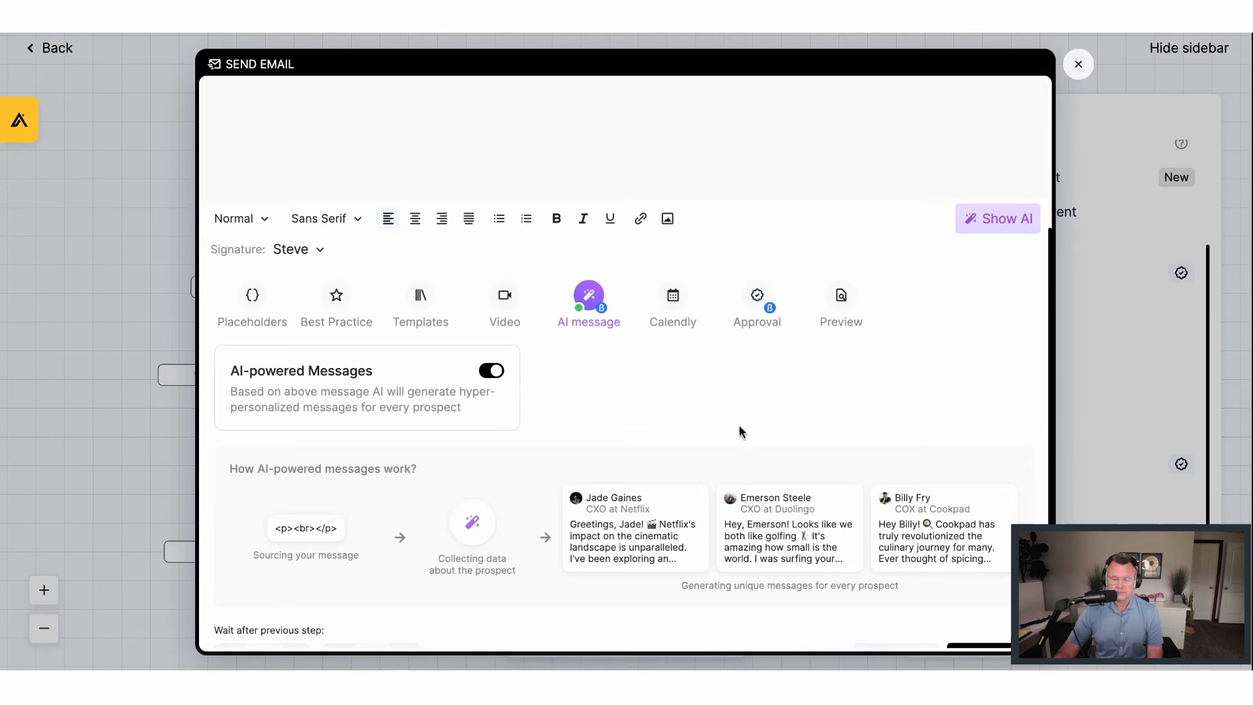
scroll(490, 293, up, 4)
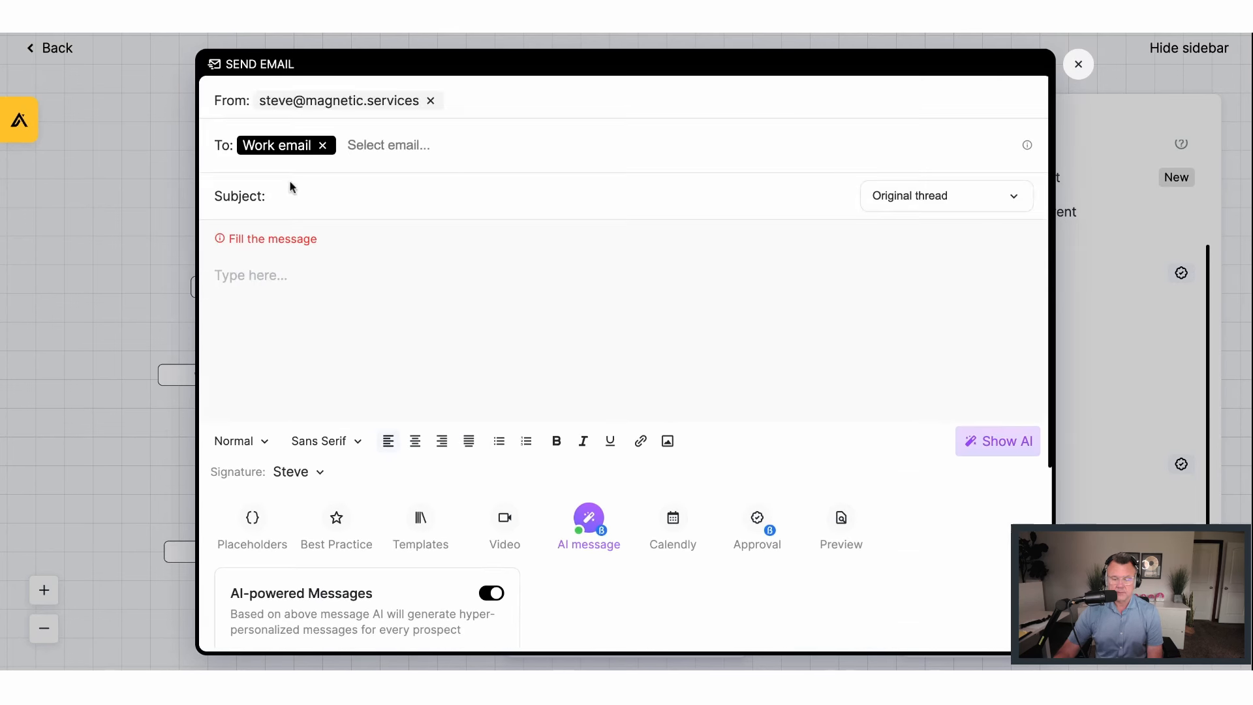
click(322, 207)
text(test)
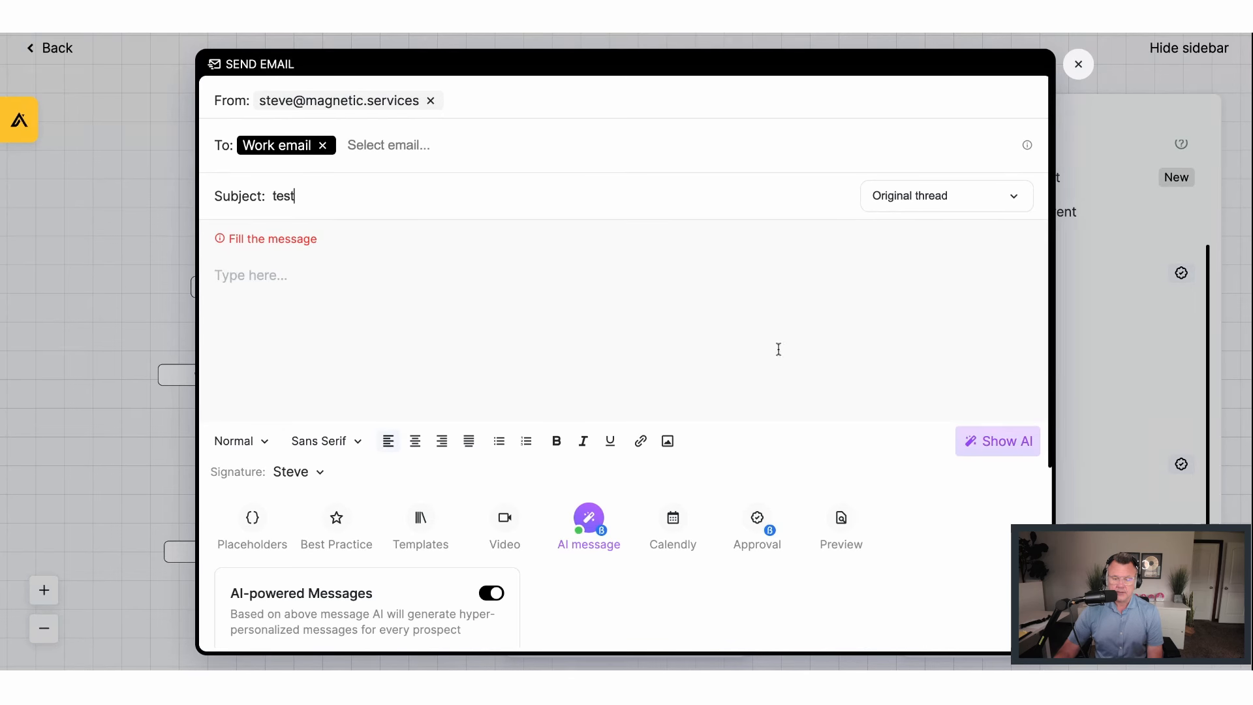
Try to save the Send Email step, and leave the test email dialog without sending
scroll(722, 324, down, 4)
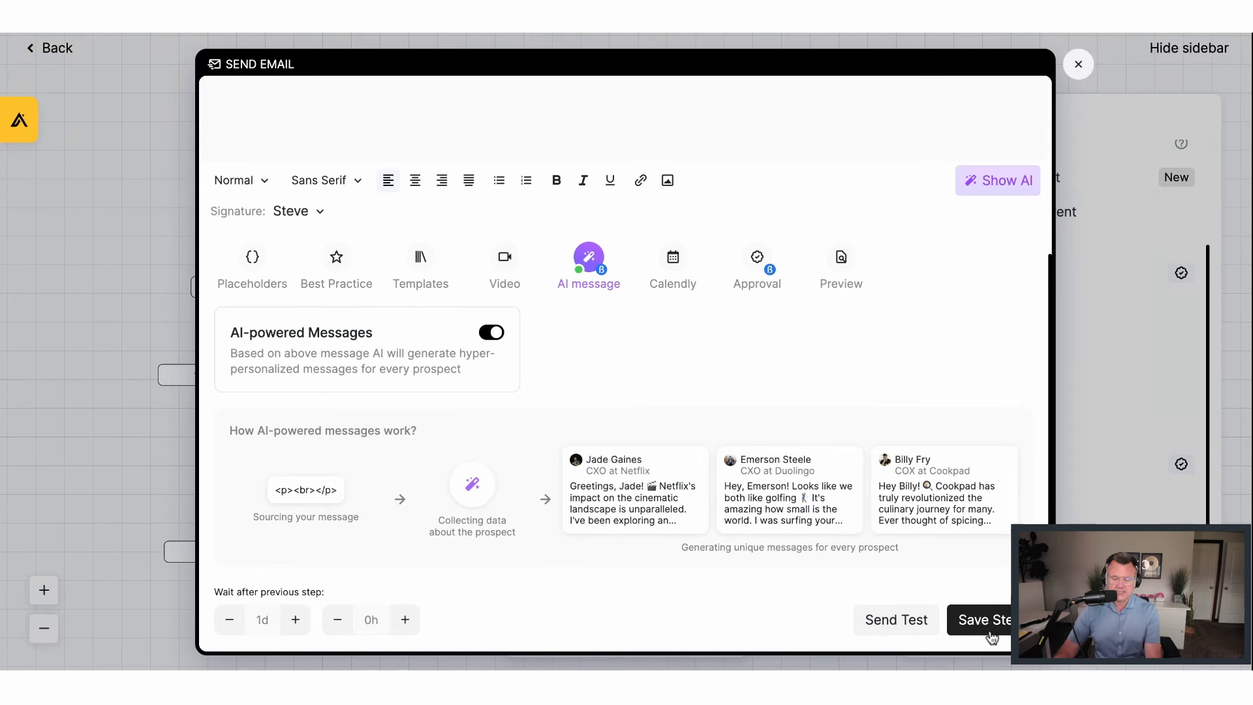
click(967, 625)
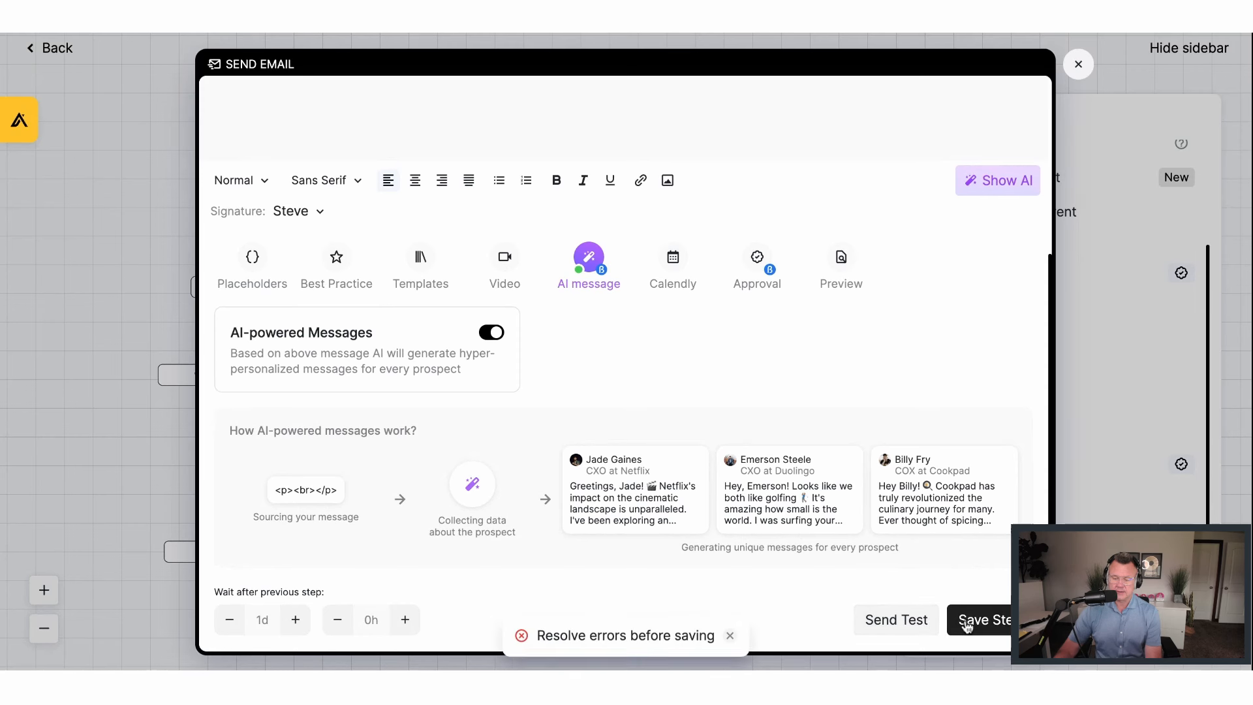
click(909, 618)
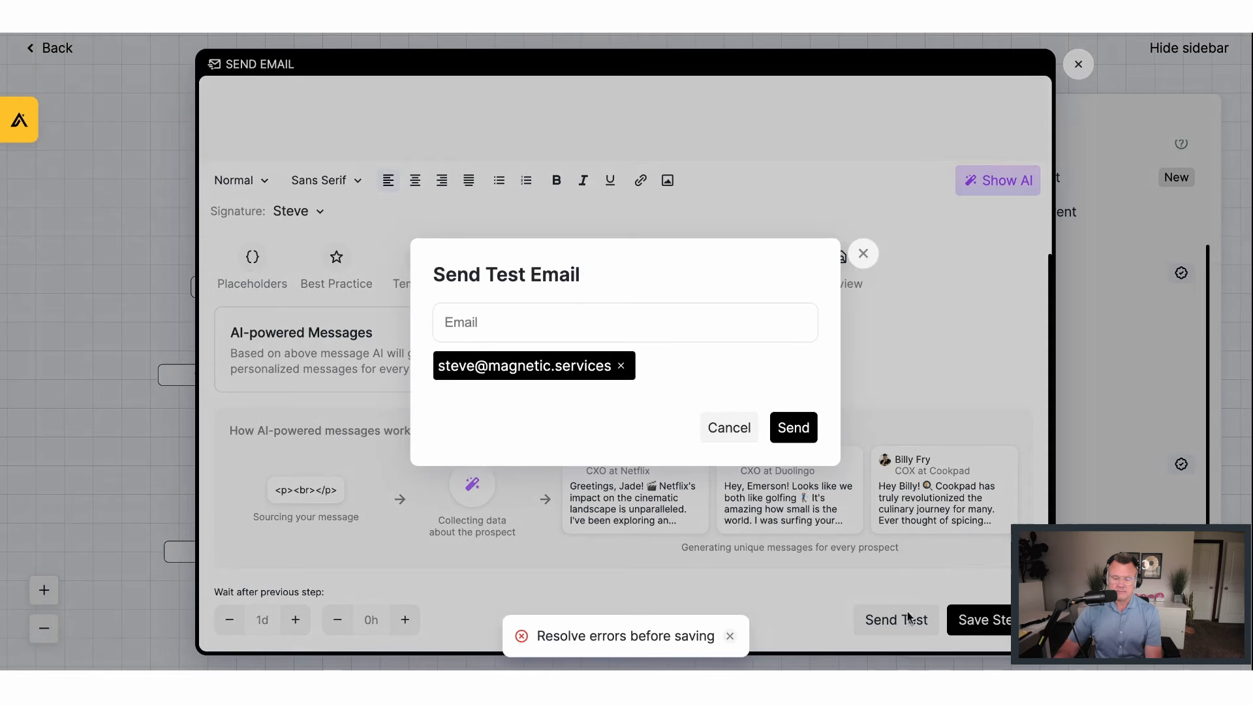
click(559, 369)
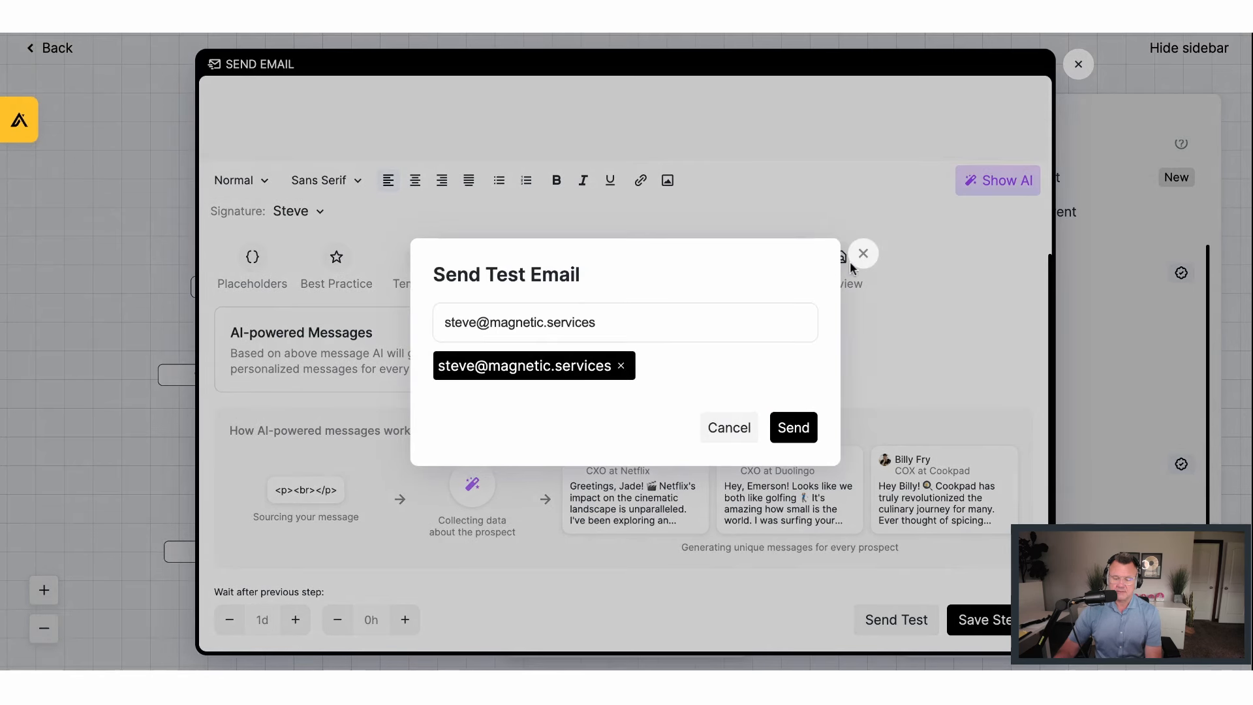
click(859, 257)
Enter "test" as the email's message and send a test email to the suggested address
scroll(946, 248, up, 5)
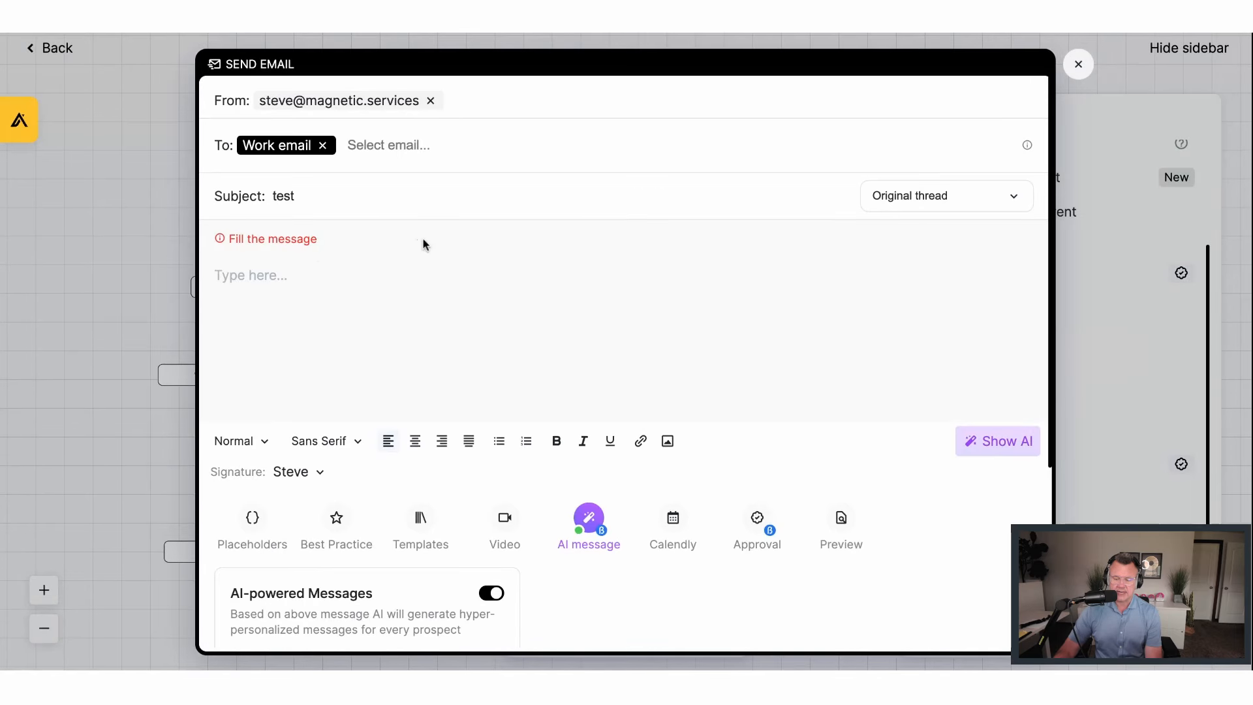
text(test)
scroll(627, 350, down, 5)
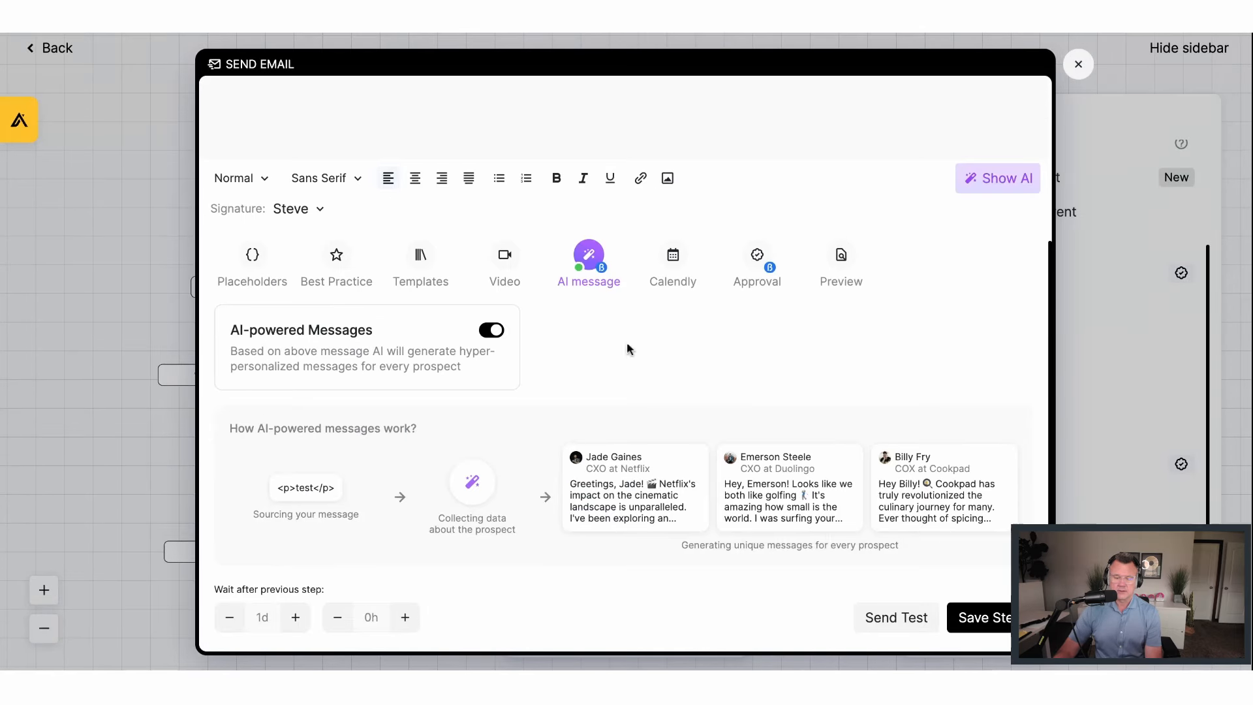
click(916, 618)
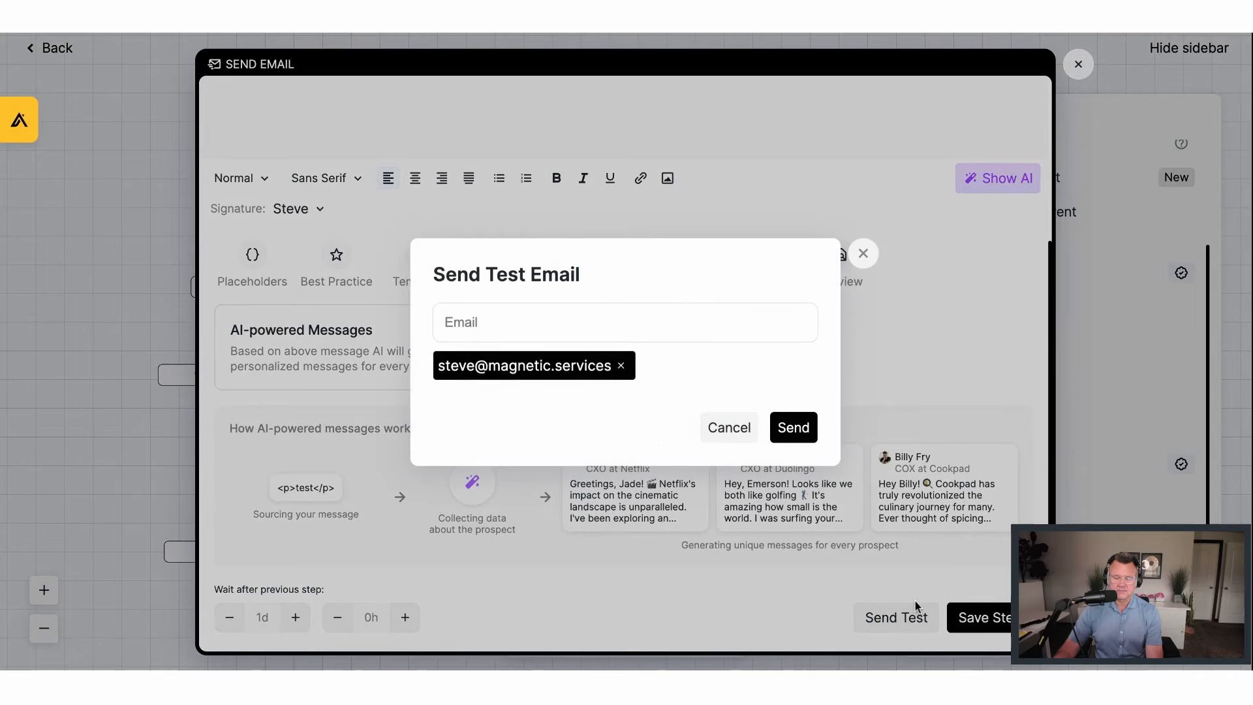
click(517, 372)
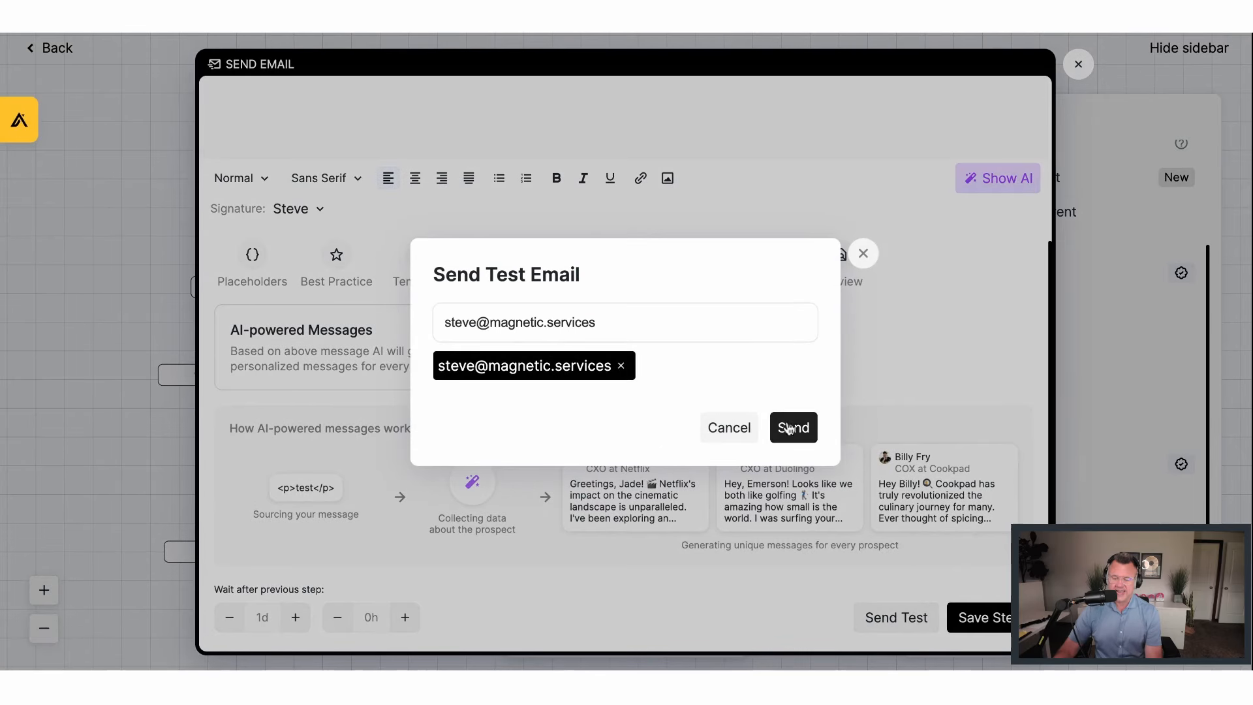
click(801, 433)
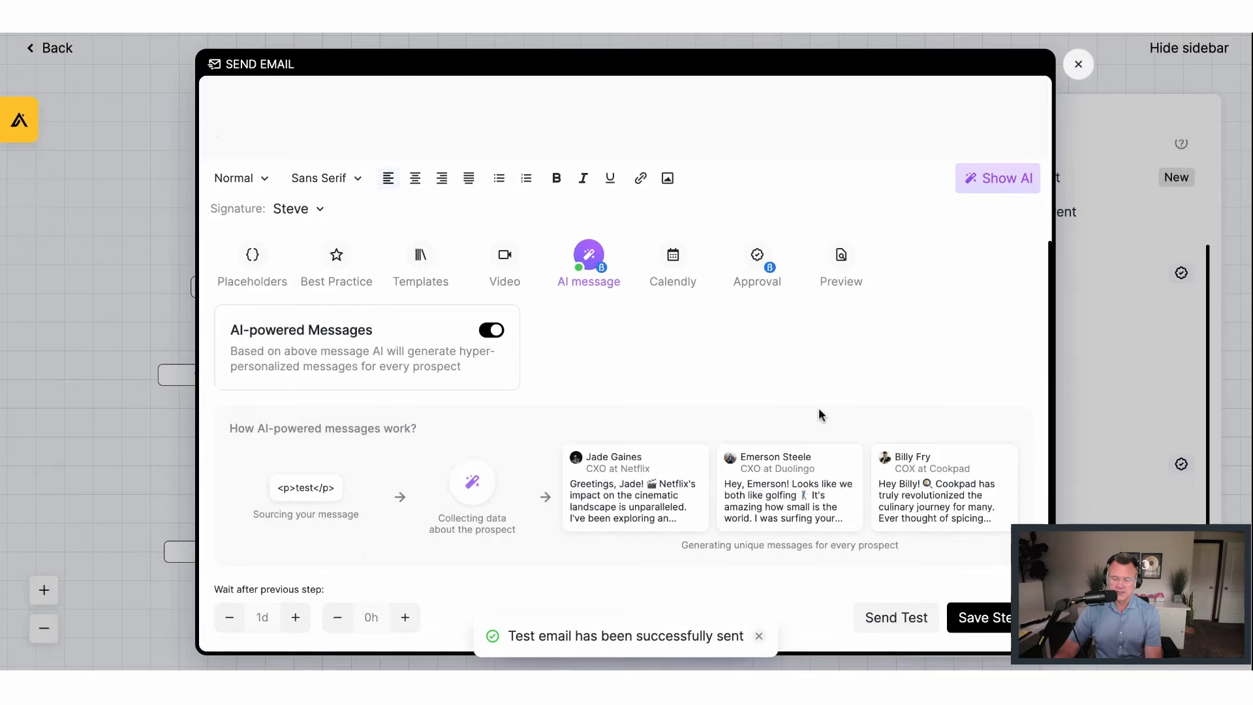
Save the Send Email step
scroll(820, 411, up, 4)
scroll(860, 503, down, 4)
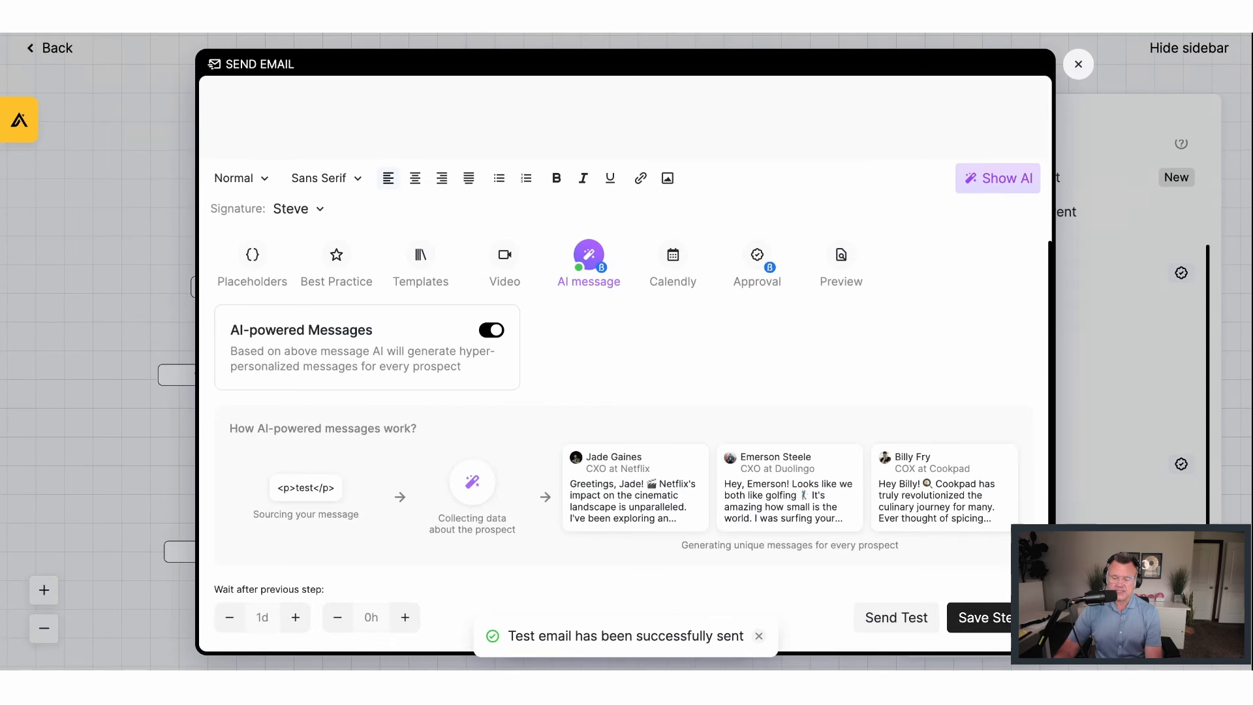
click(993, 617)
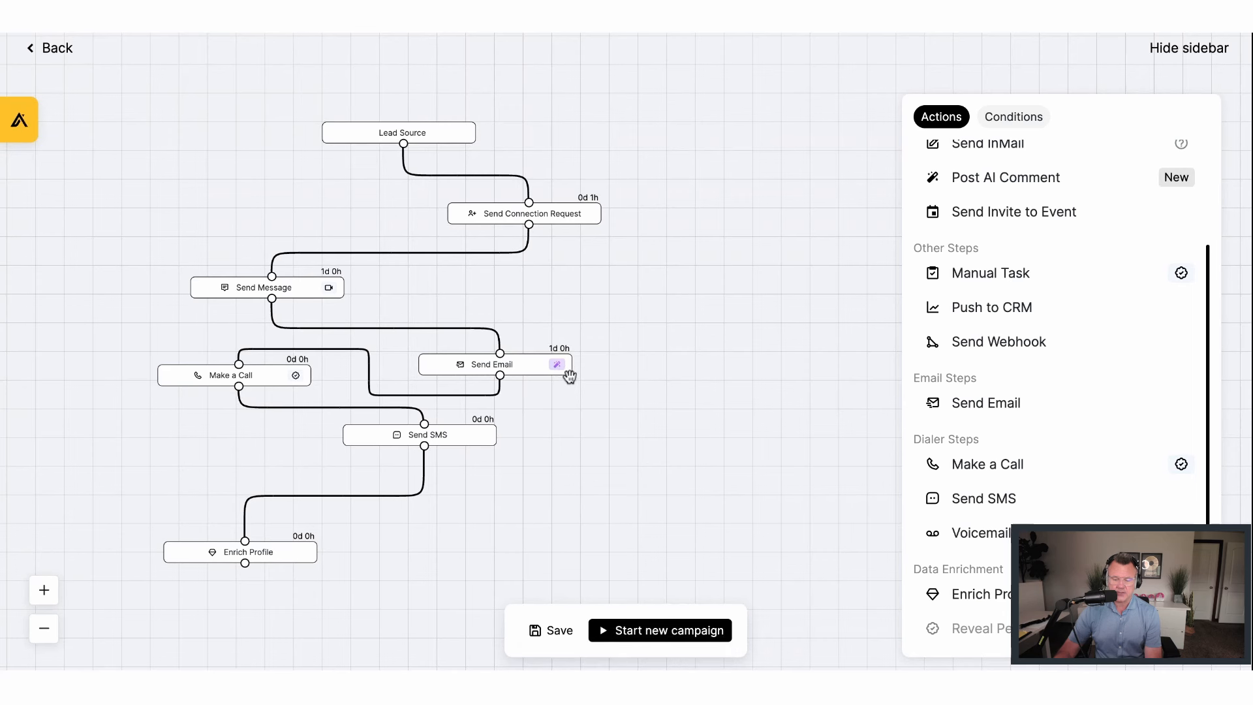
Review the AI message settings of the saved Send Email step and close it
click(503, 363)
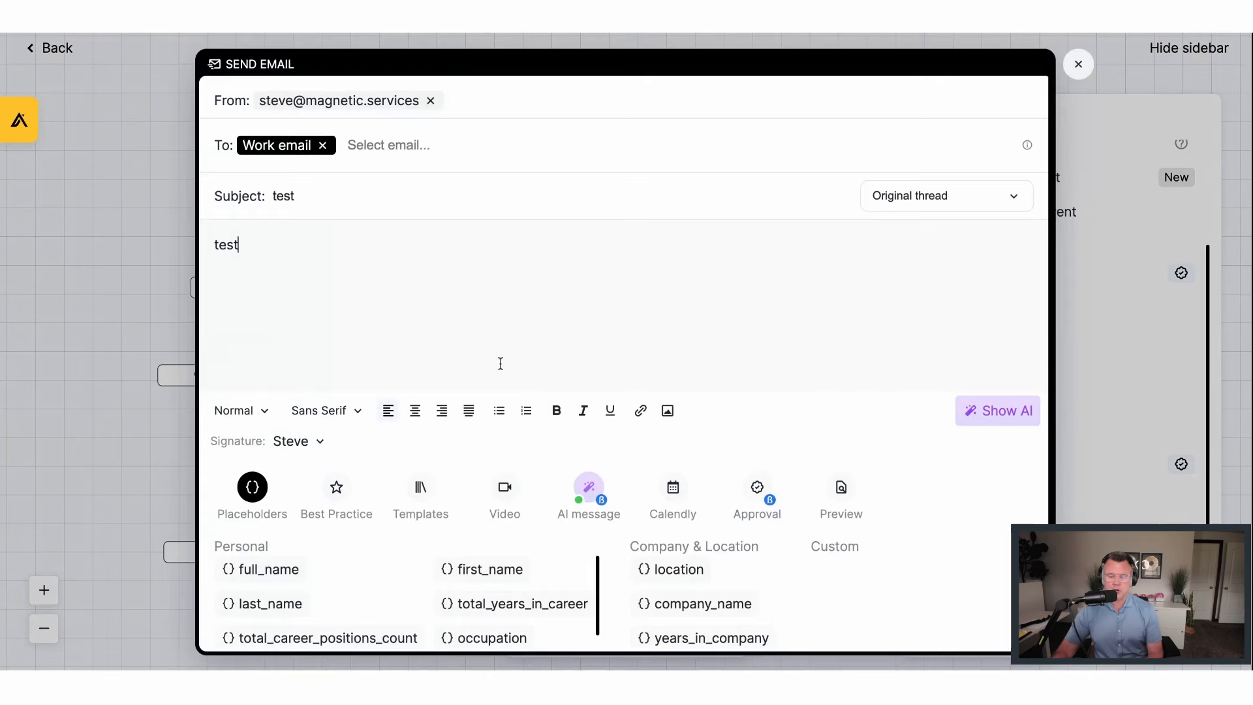
scroll(500, 359, down, 2)
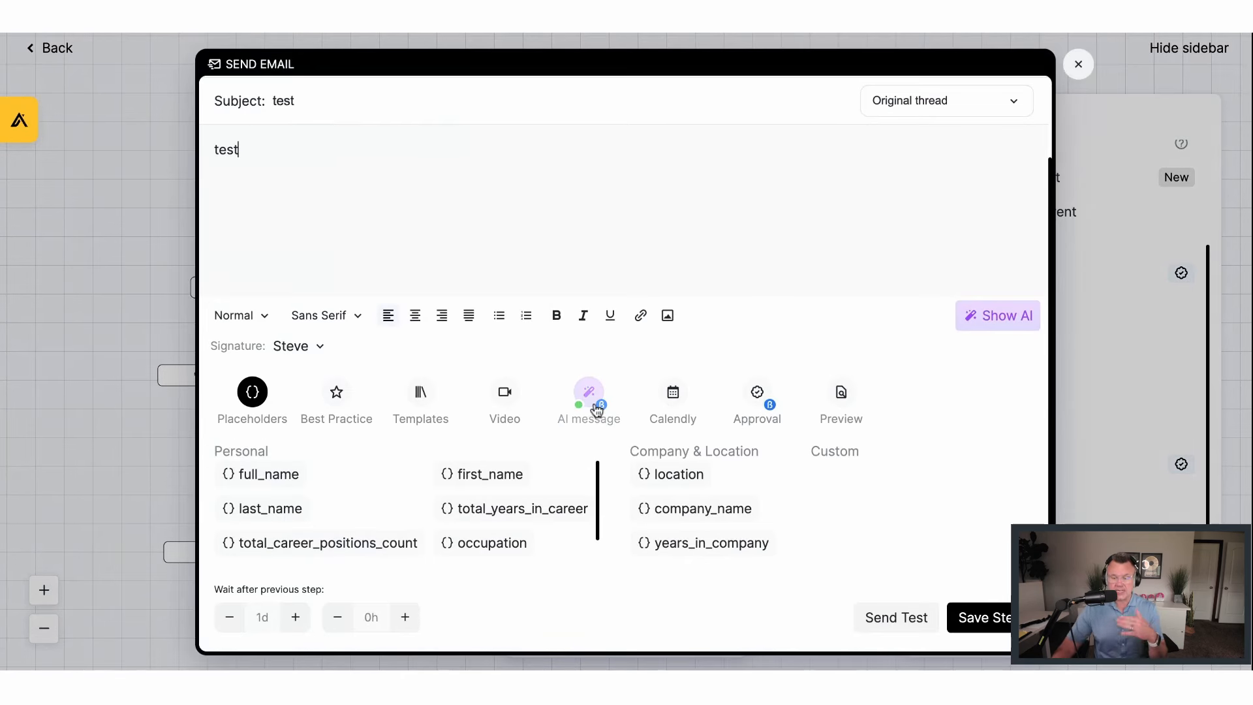
click(597, 410)
scroll(601, 444, down, 2)
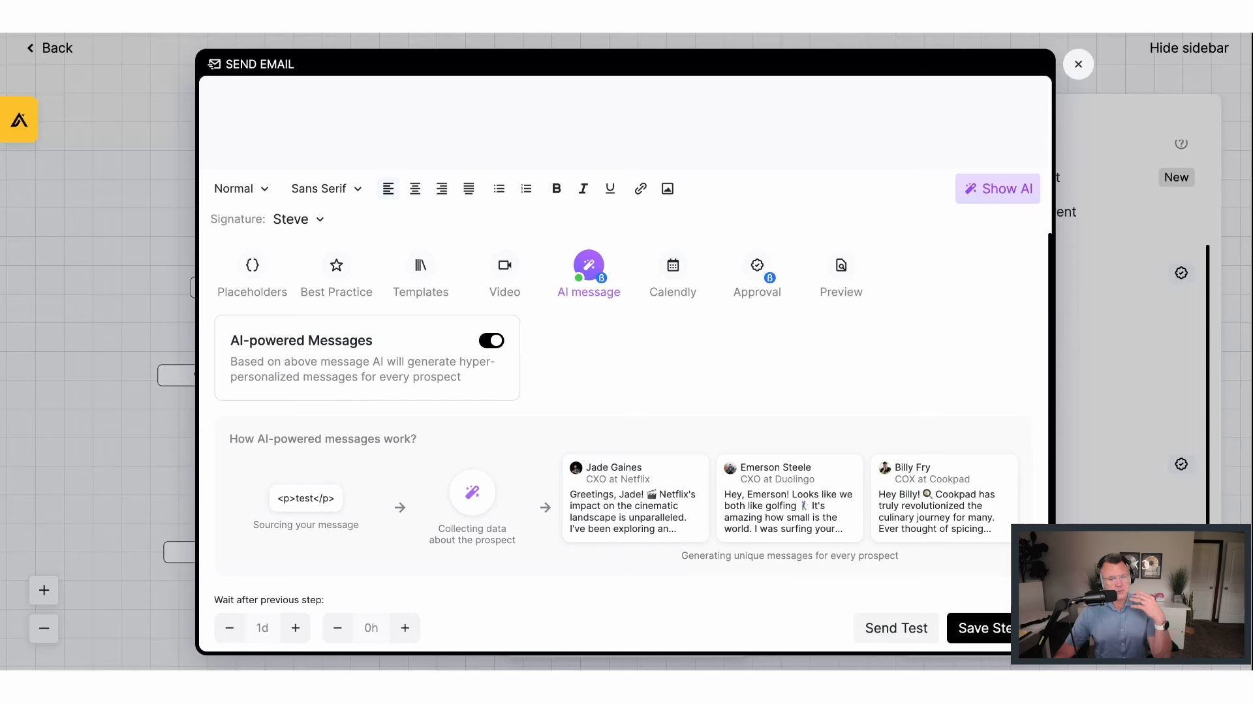
click(1079, 65)
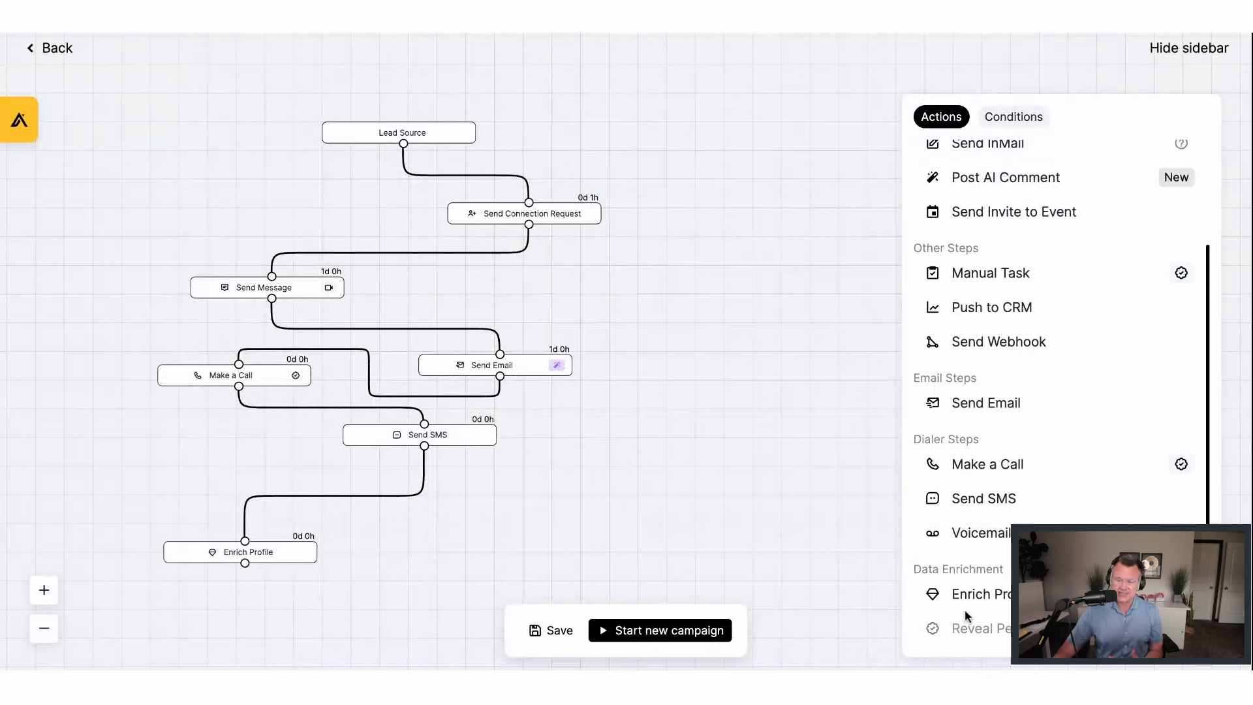
Move the Send Email step farther right of the Make a Call step in the flow, and hide the sidebar
drag(510, 360, 702, 347)
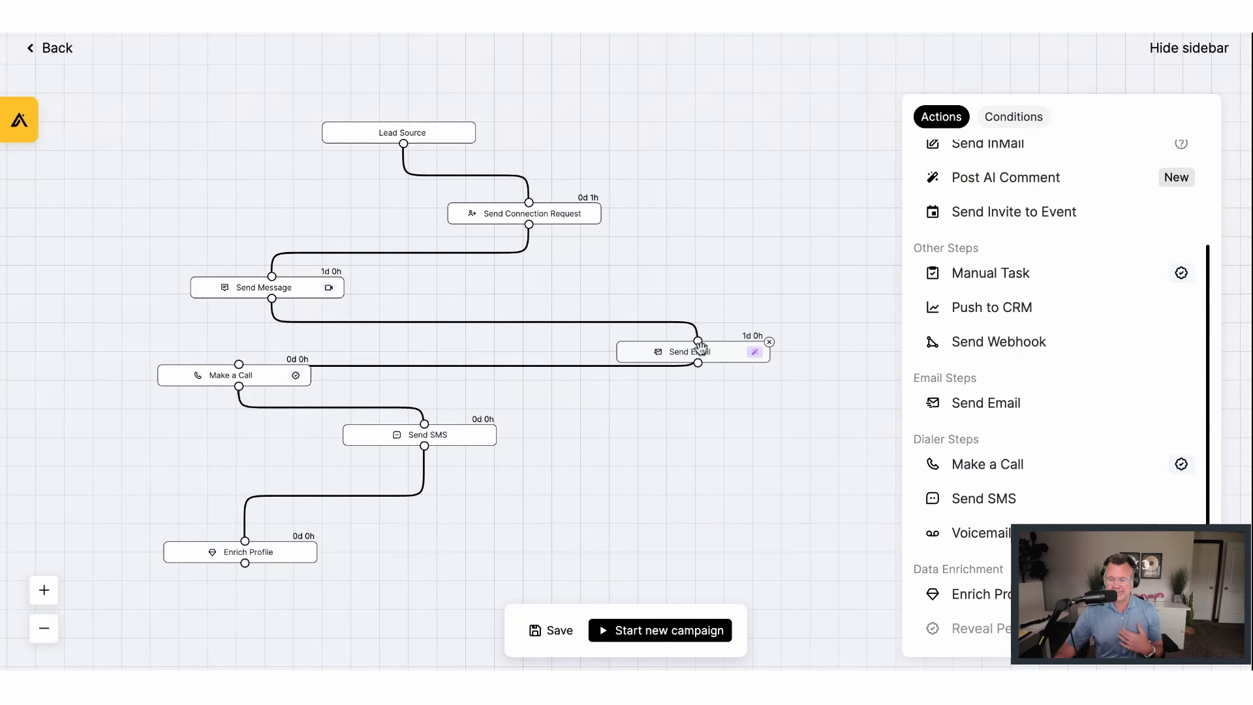
scroll(324, 247, up, 3)
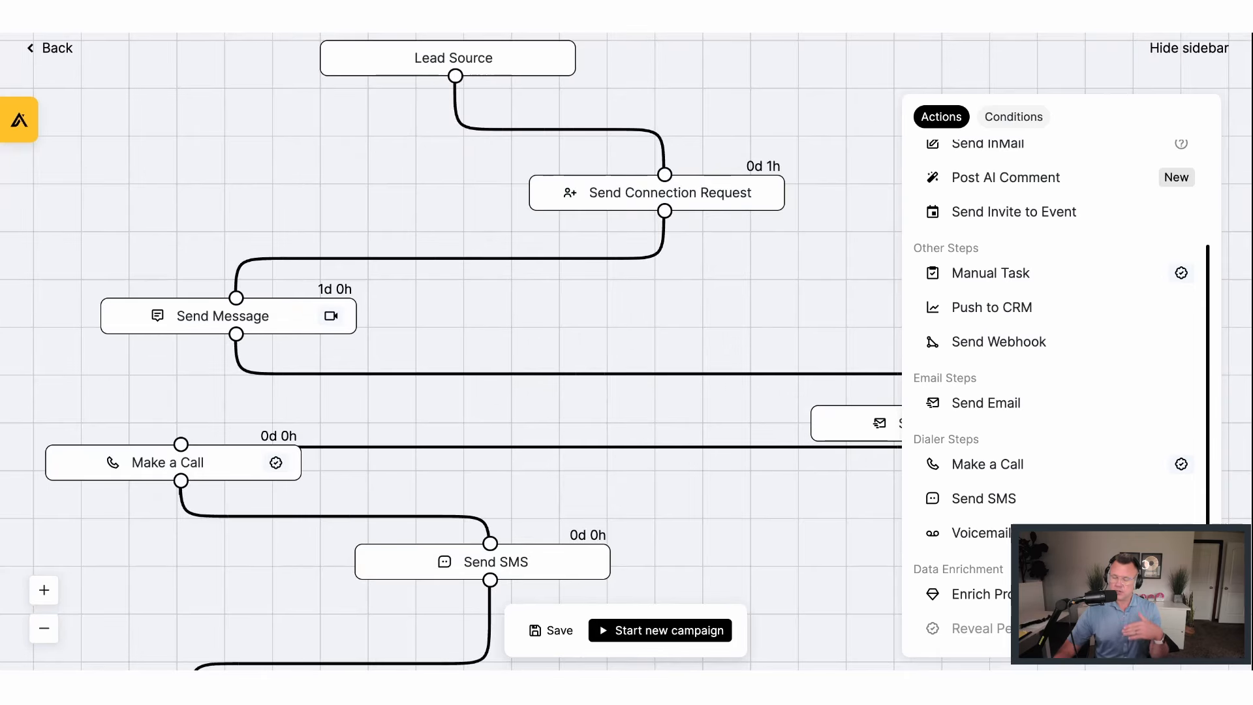
click(1175, 48)
drag(821, 566, 809, 401)
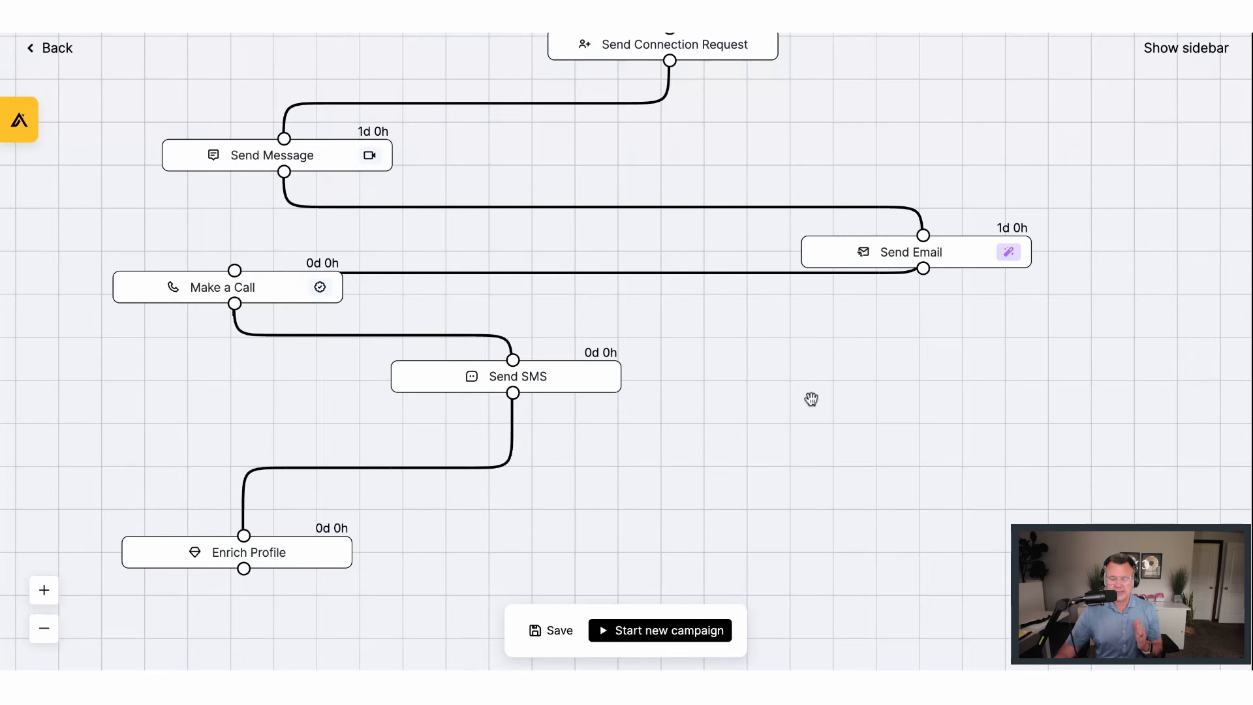
Turn off AI-powered Messages in the Send Email step
click(910, 252)
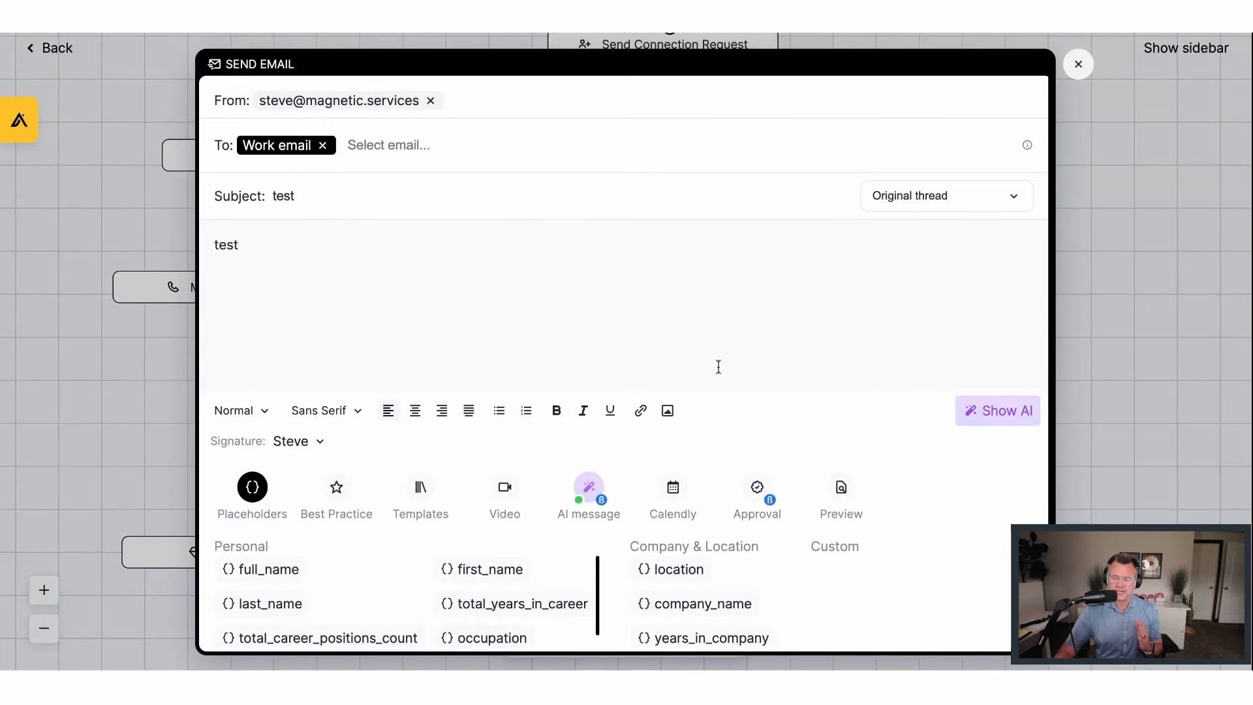
scroll(444, 224, down, 2)
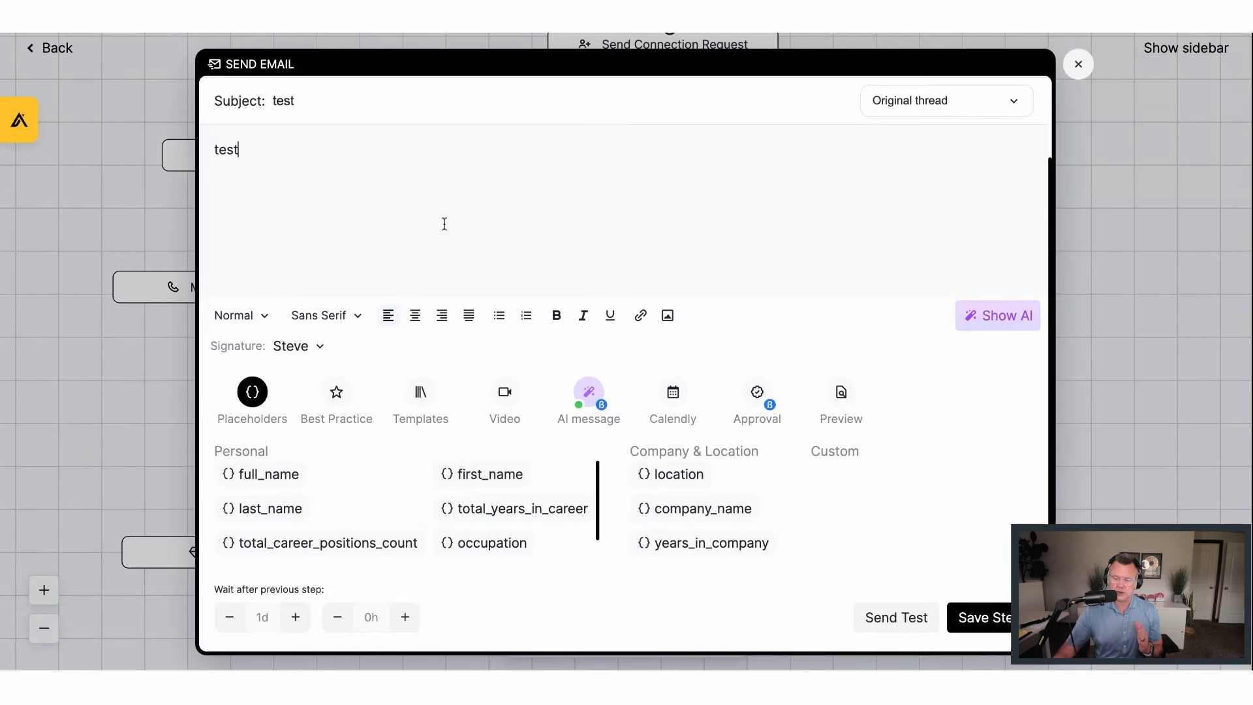
click(589, 393)
scroll(722, 276, up, 2)
click(492, 563)
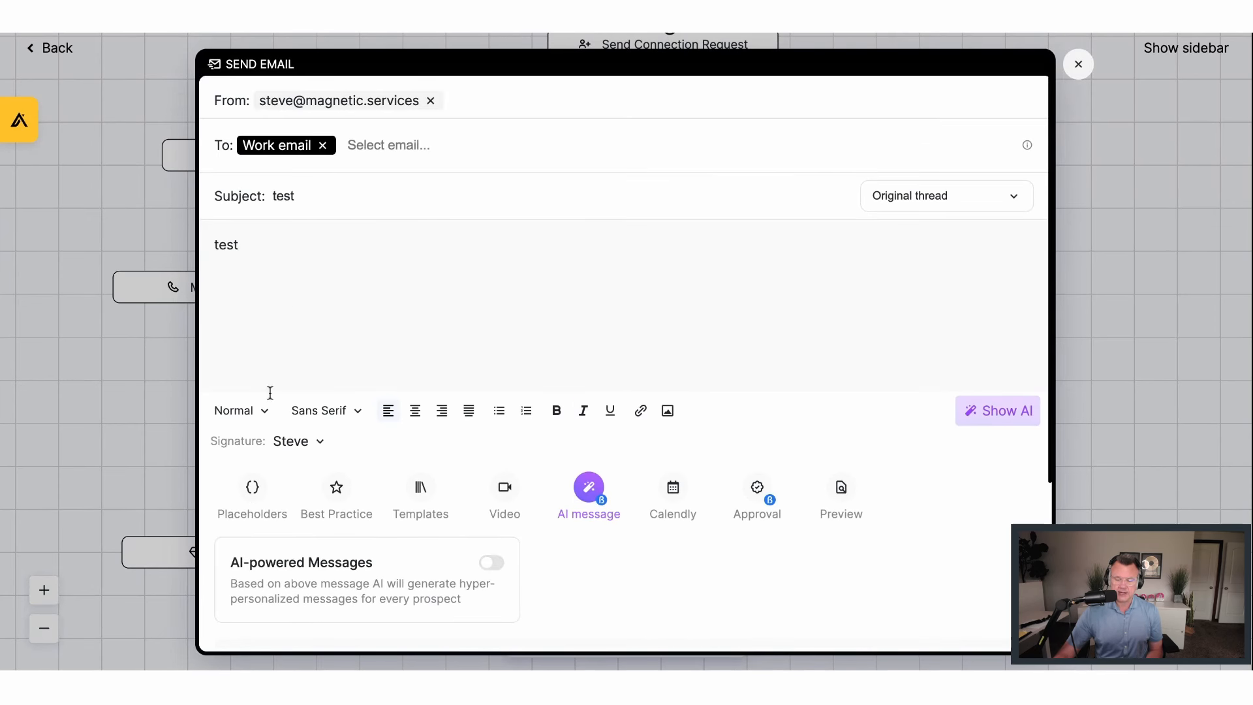
Replace the email's message with "{first_name} -" and "Hey!" below it, and leave the step without saving
drag(198, 251, 41, 231)
key(BackSpace)
click(252, 518)
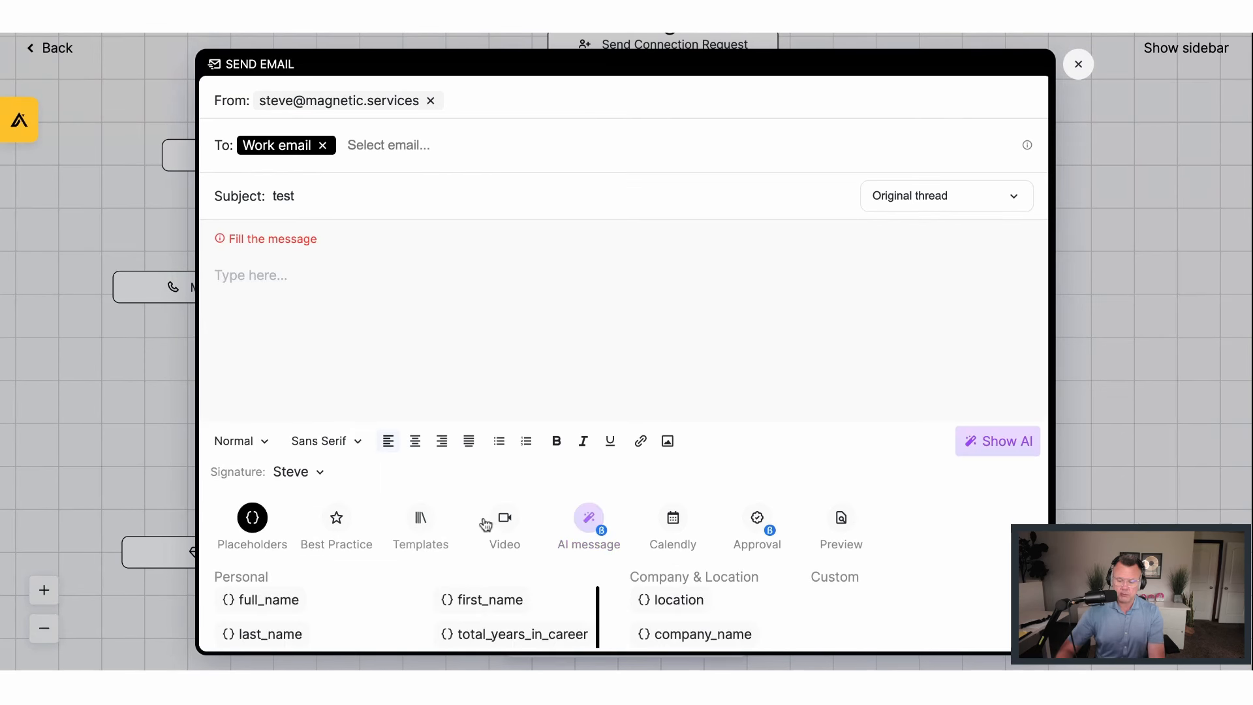
click(486, 599)
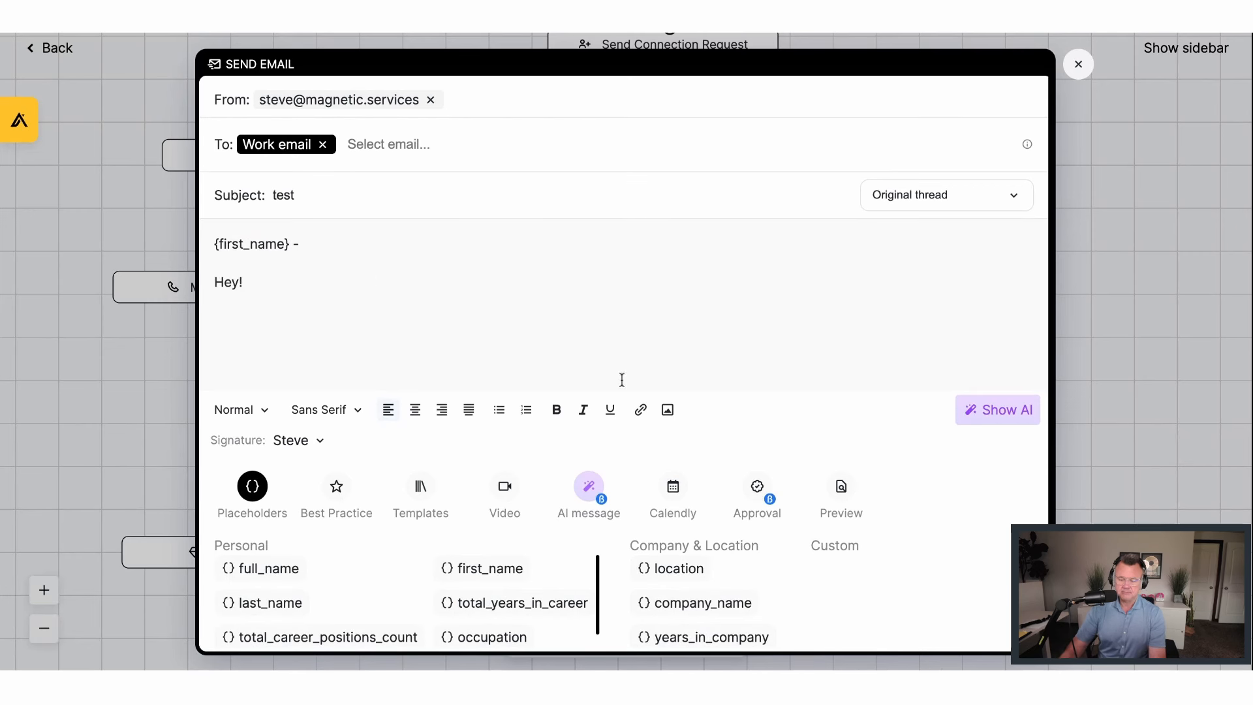
scroll(583, 450, down, 2)
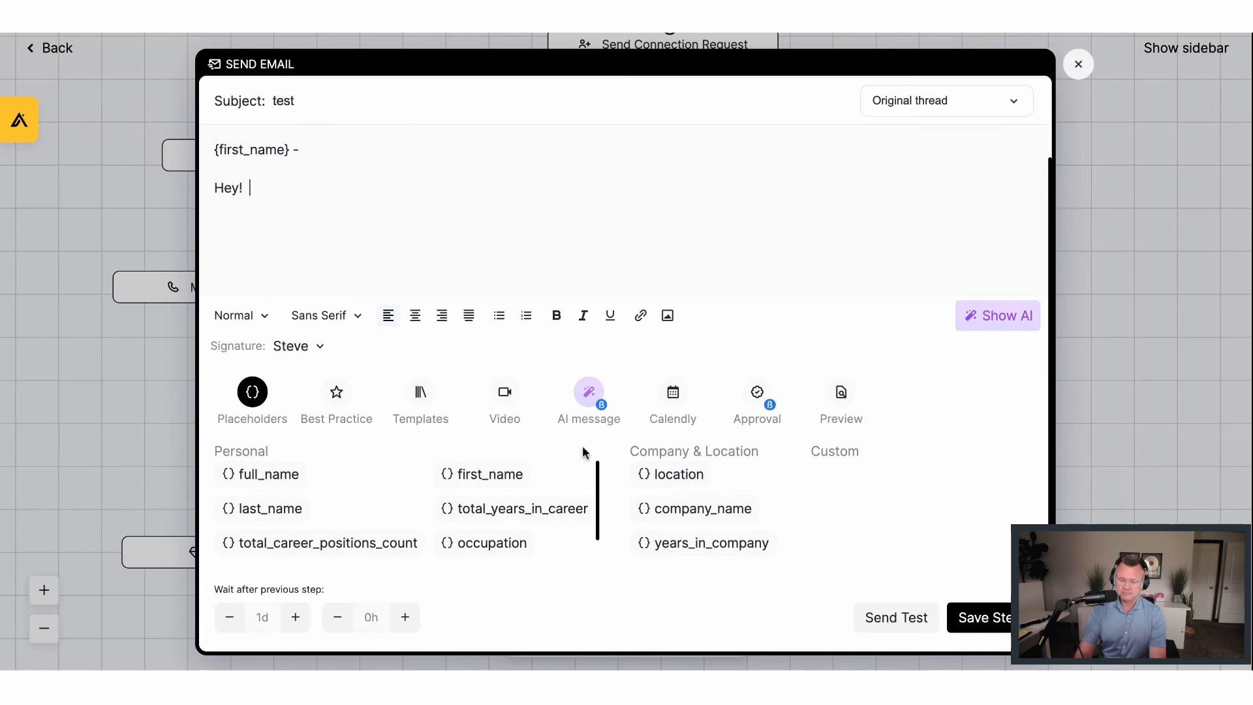
click(1077, 63)
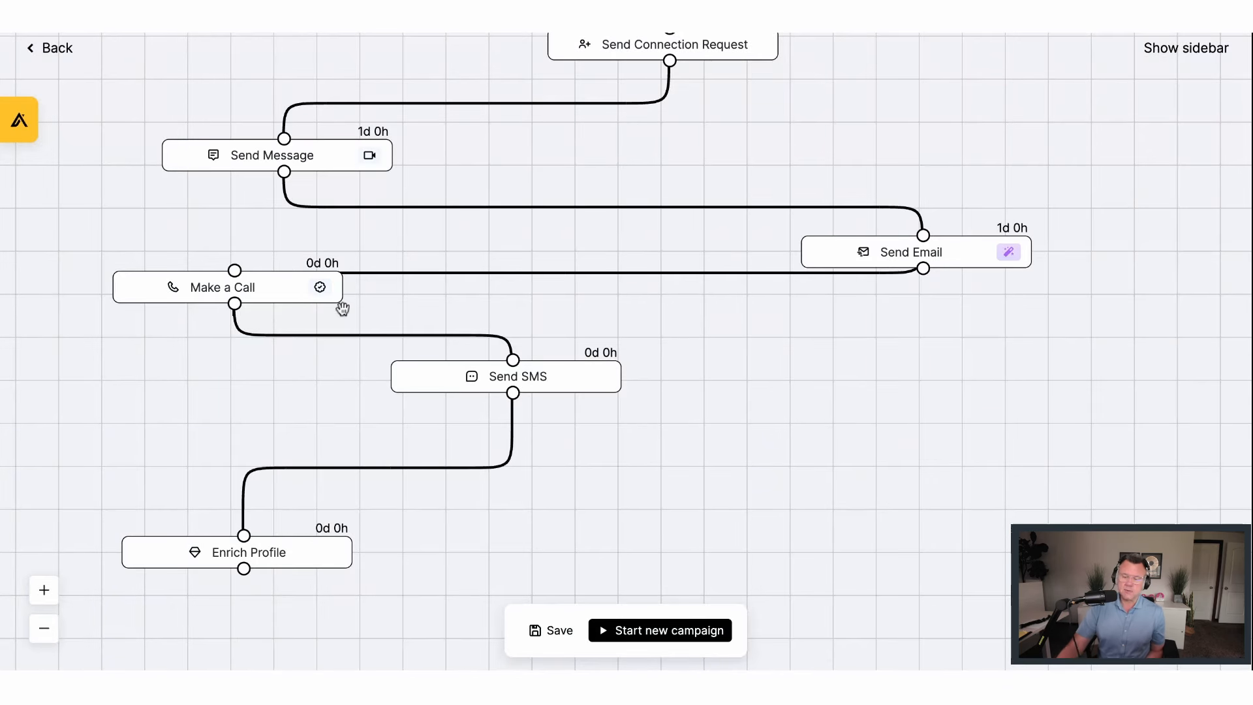
Review the Make a Call step's note, time period, assignee and priority settings and close it
click(260, 292)
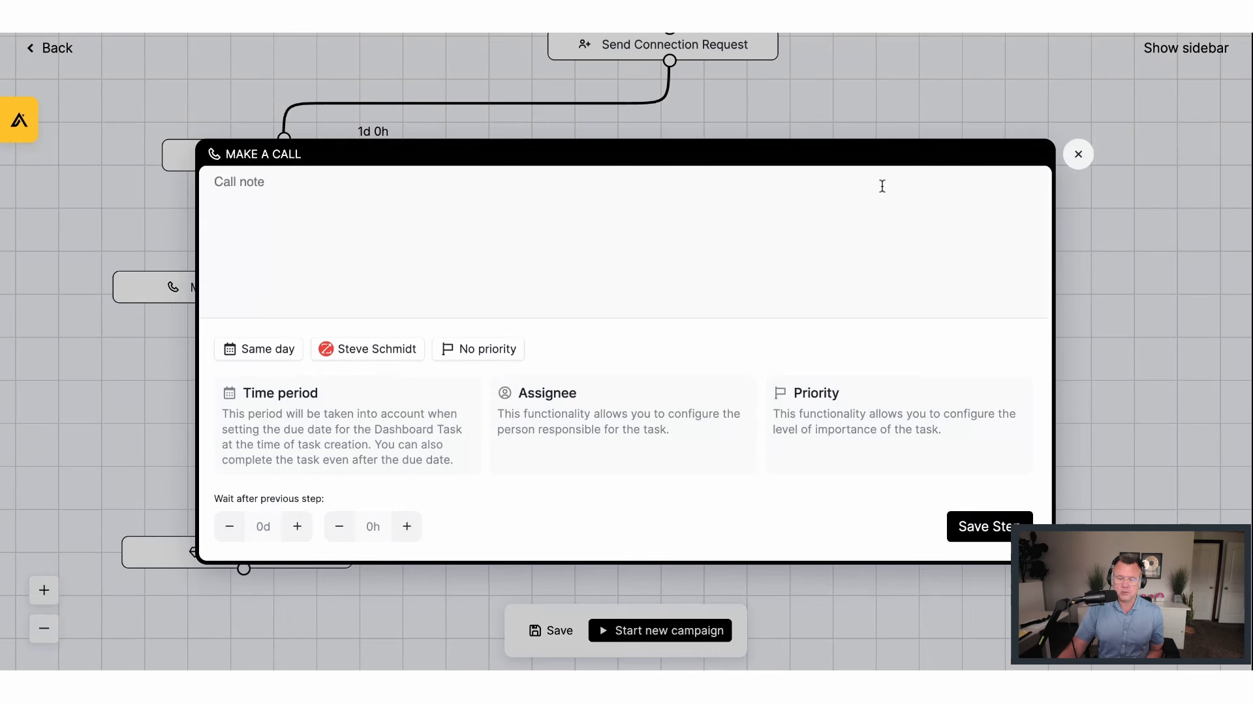
click(1079, 157)
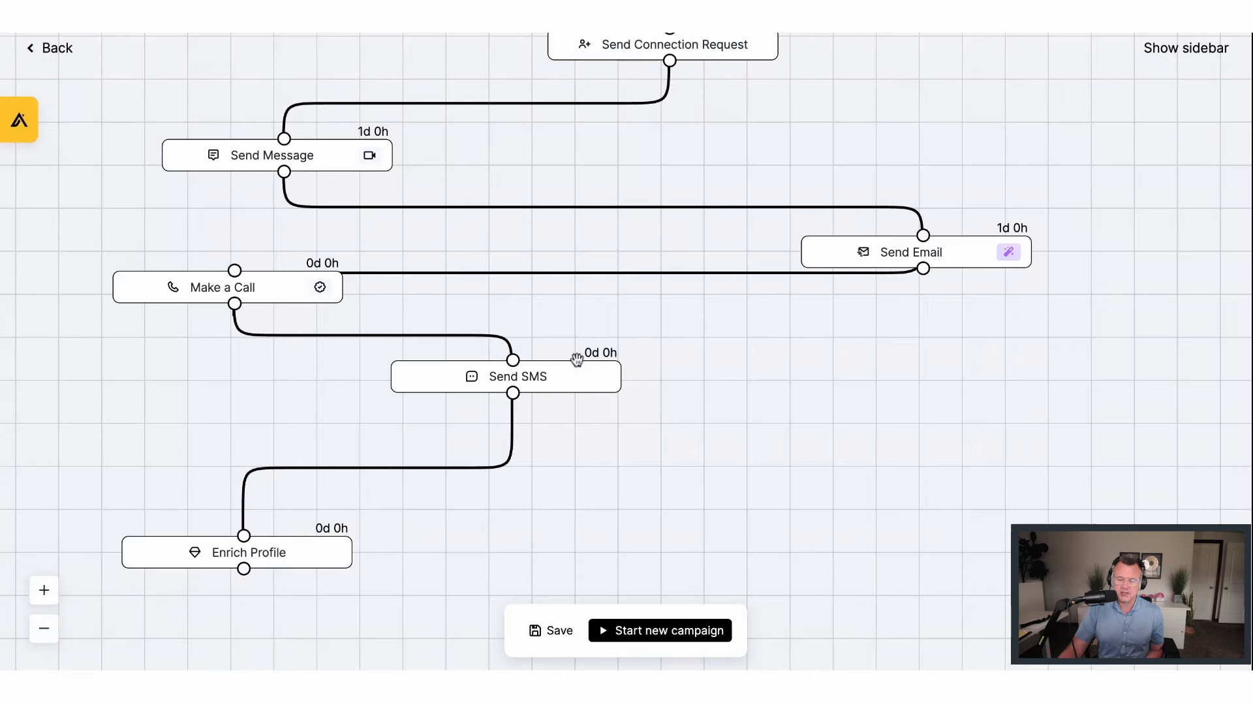
Replace the Send SMS message with "Hey {first_name} - Tried to connect via Linkedin a few days back. Up for it?" plus the sender's first name, leaving it unsaved
click(603, 369)
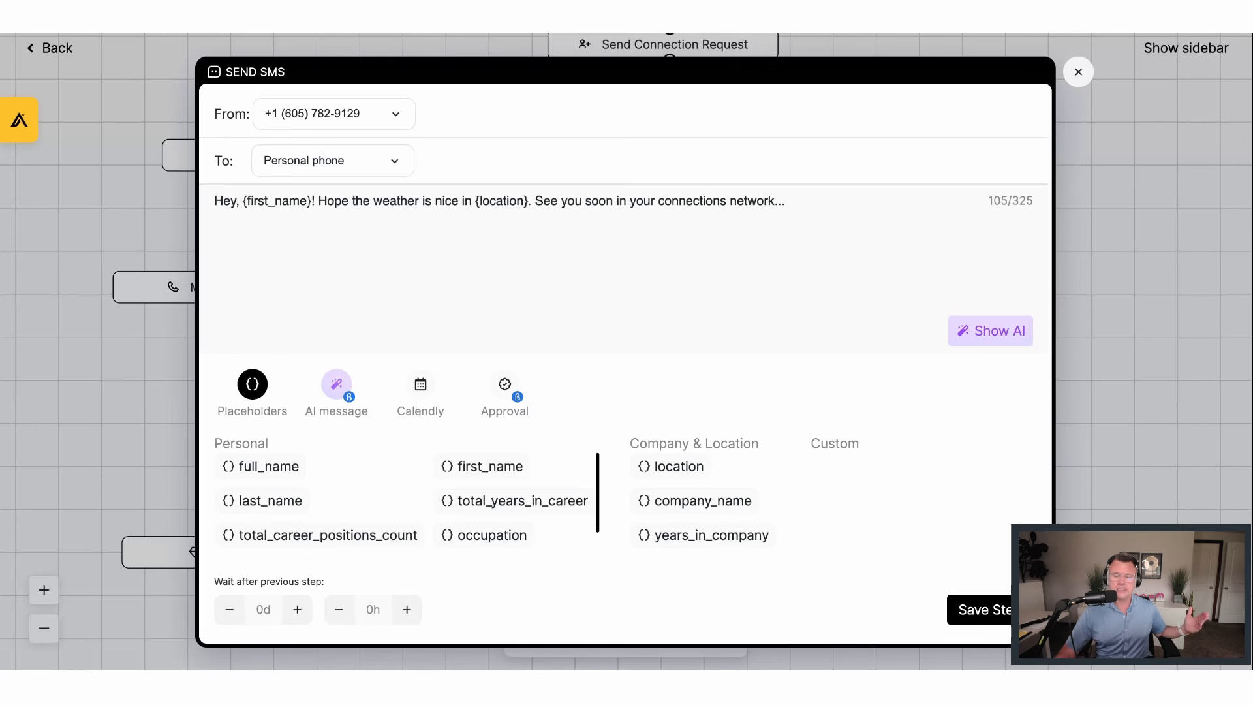
drag(787, 201, 49, 162)
text(Hey)
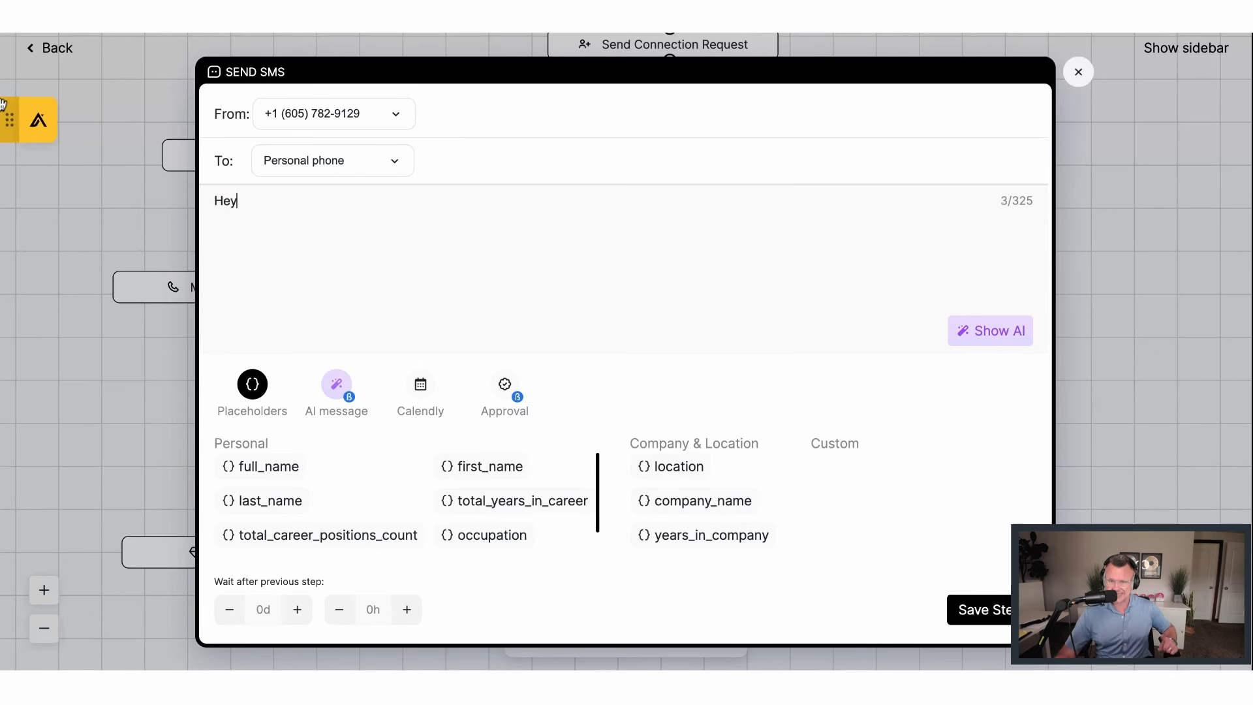
click(489, 467)
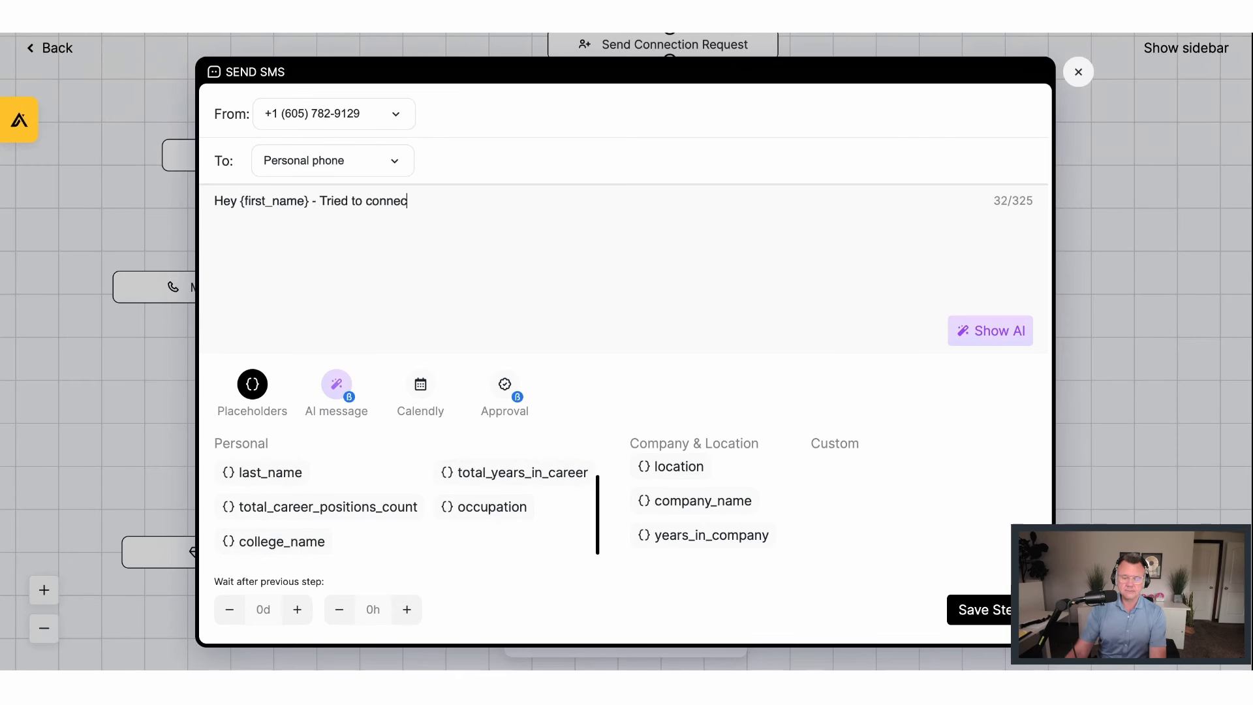
text(a few days back.  Up for it?)
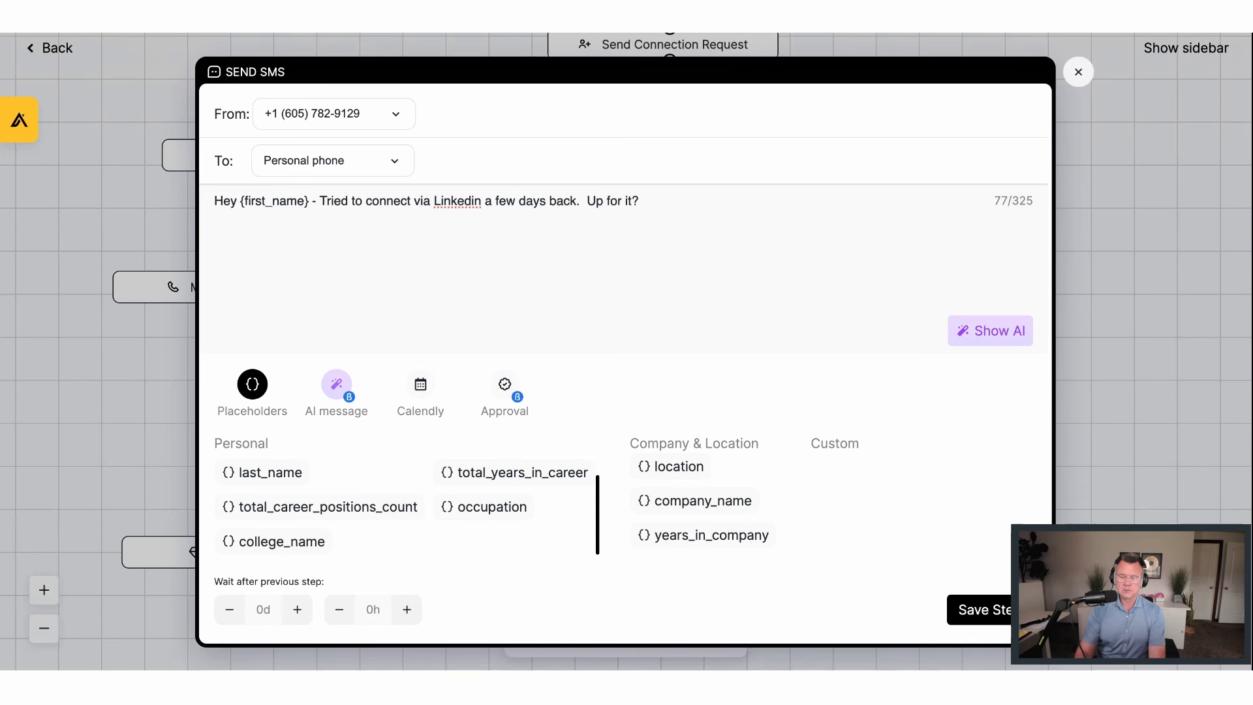
text(Steve)
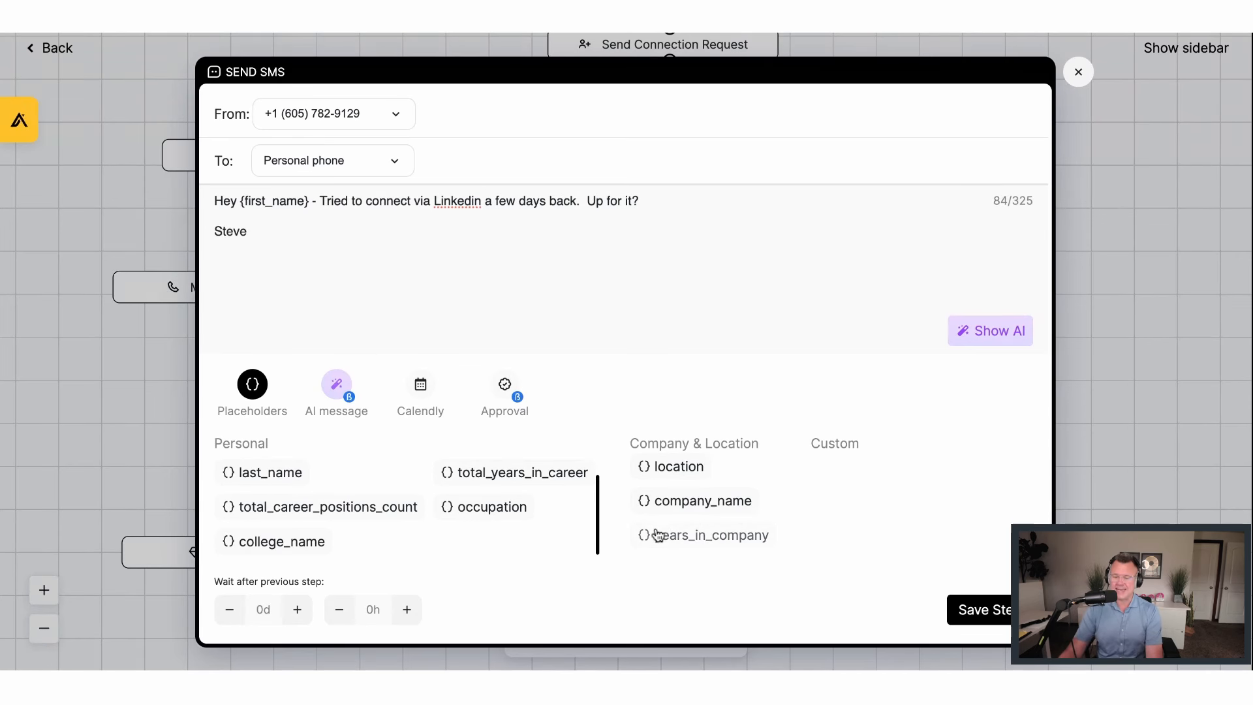
click(1078, 72)
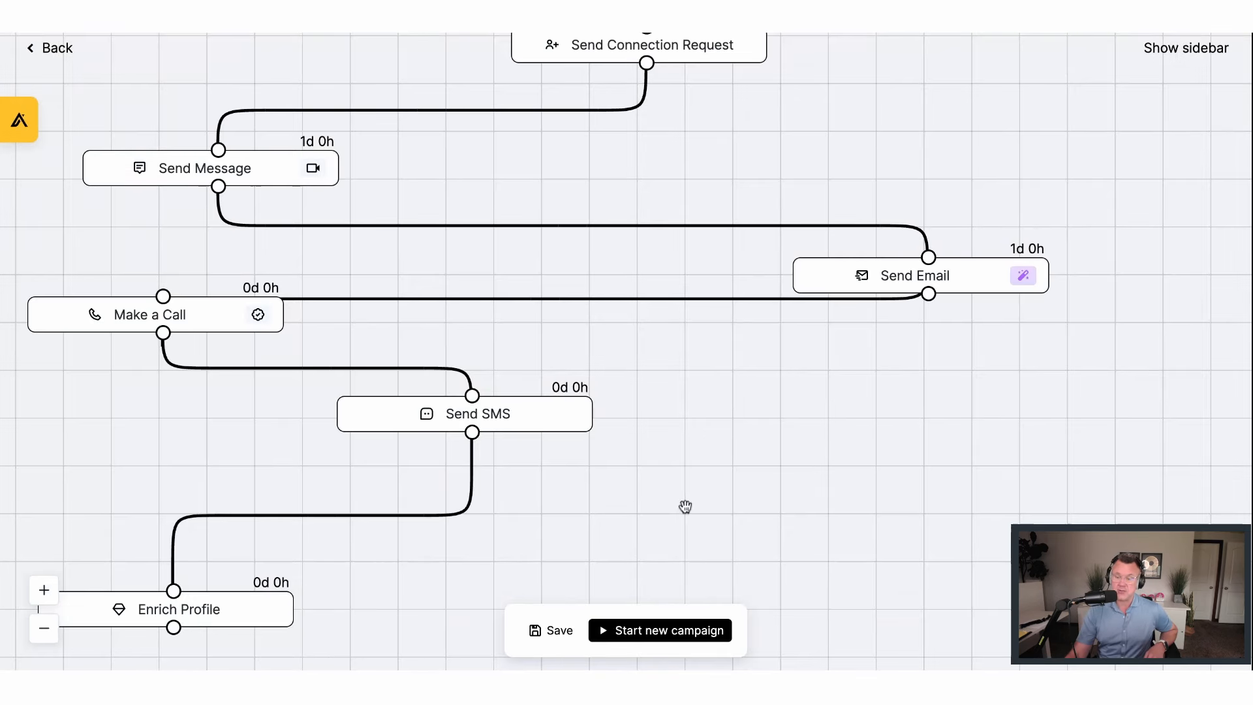
Show the sidebar and add a Voicemail Drop step after Enrich Profile in the flow
scroll(685, 506, down, 2)
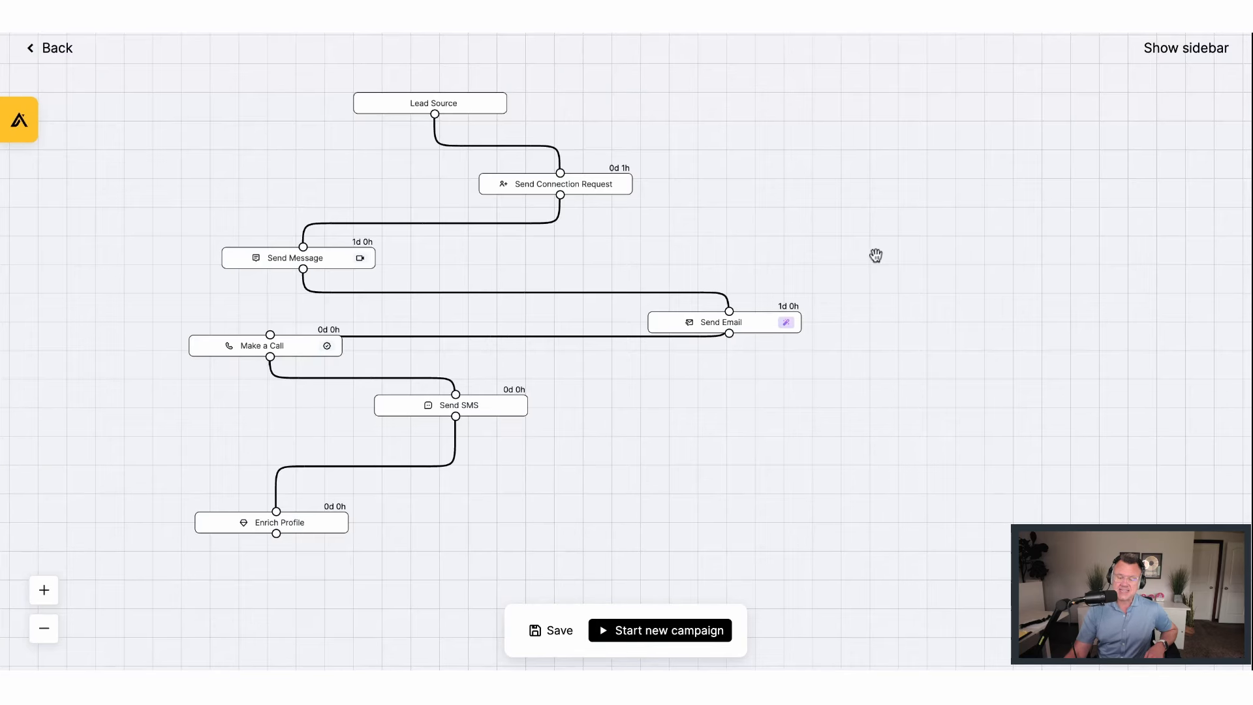
click(1180, 50)
drag(979, 534, 622, 522)
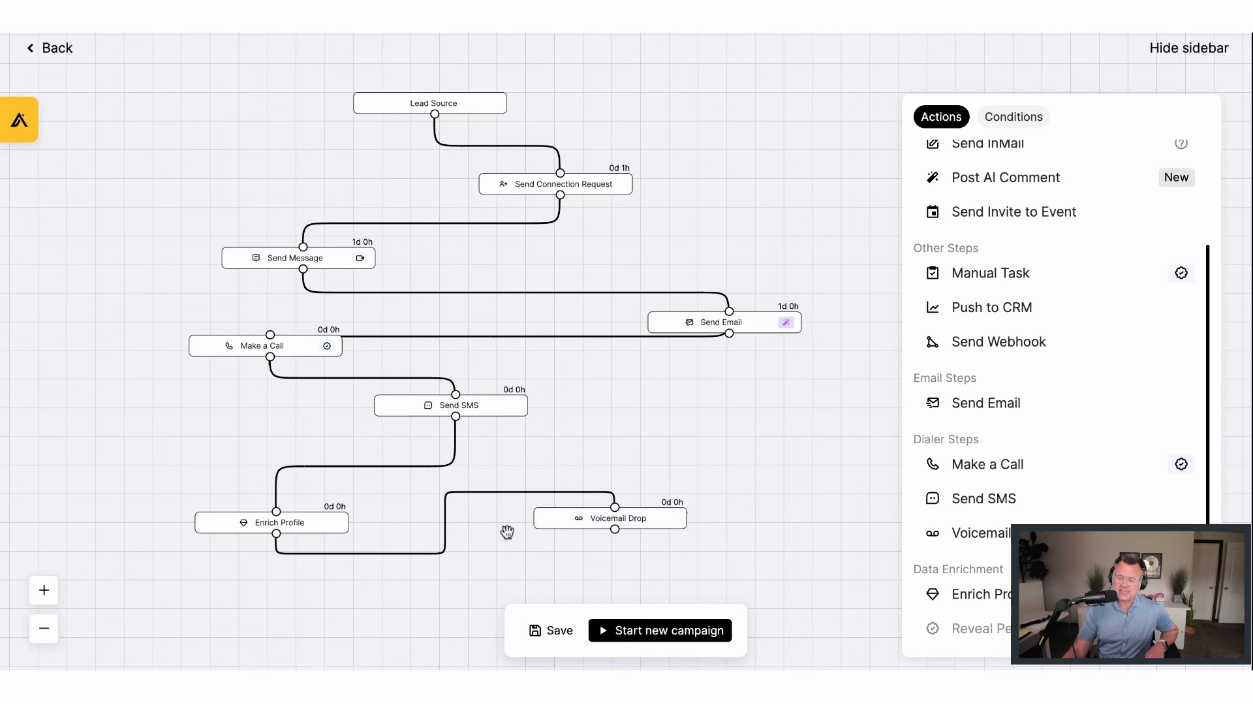
Review the Voicemail Drop step's Record, Upload and Pick from Saved options and its other settings, and close it
click(604, 522)
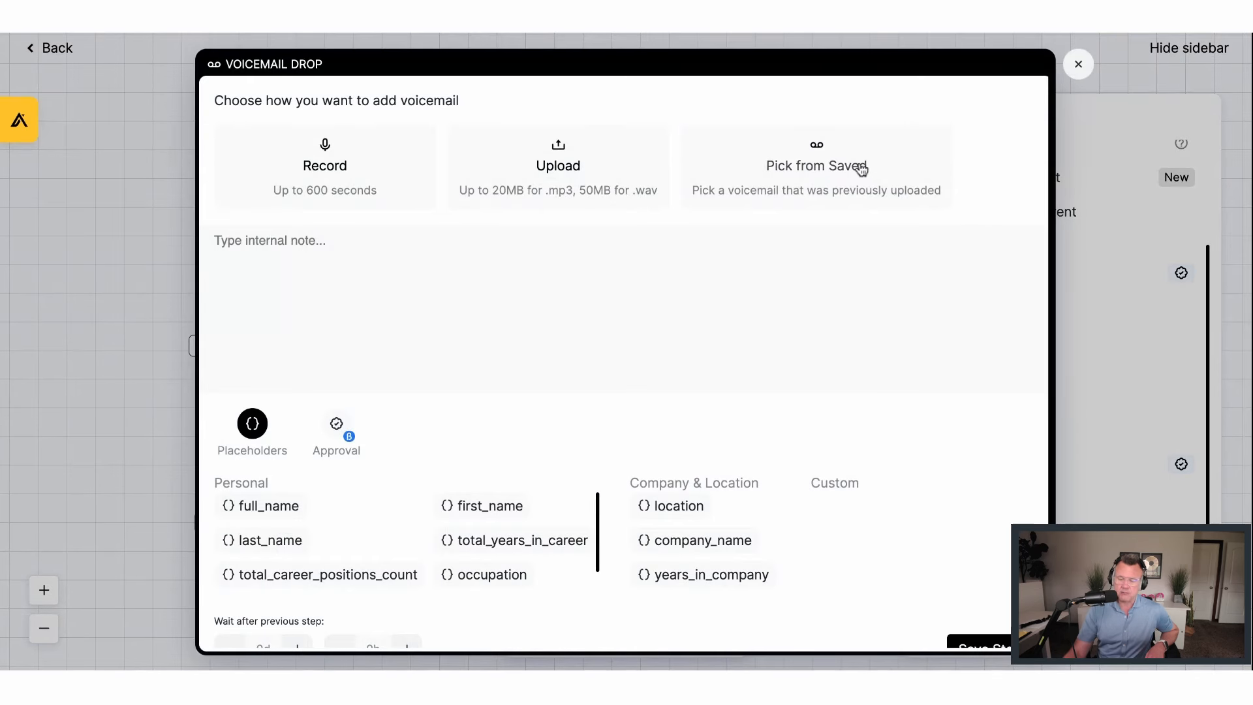
scroll(823, 302, down, 1)
scroll(825, 304, down, 1)
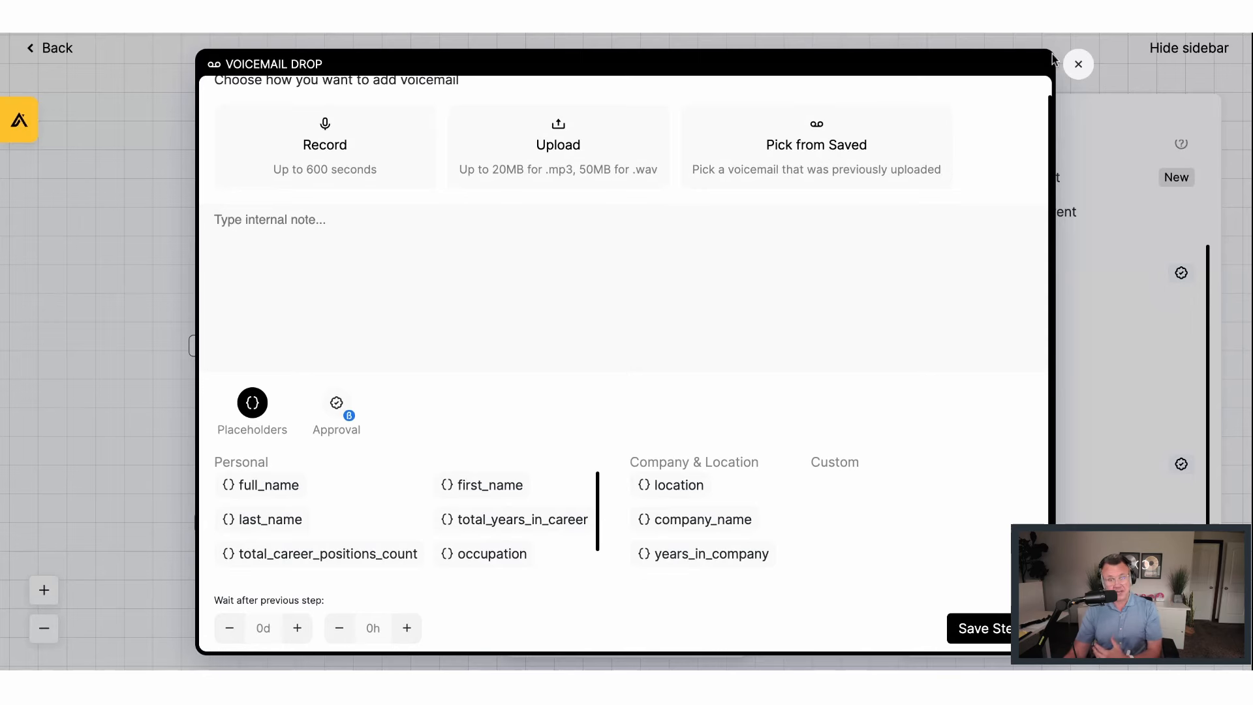
click(1079, 65)
Remove the connection between Enrich Profile and Voicemail Drop, and place Voicemail Drop below and to the right of Enrich Profile
drag(751, 446, 596, 336)
scroll(600, 344, up, 3)
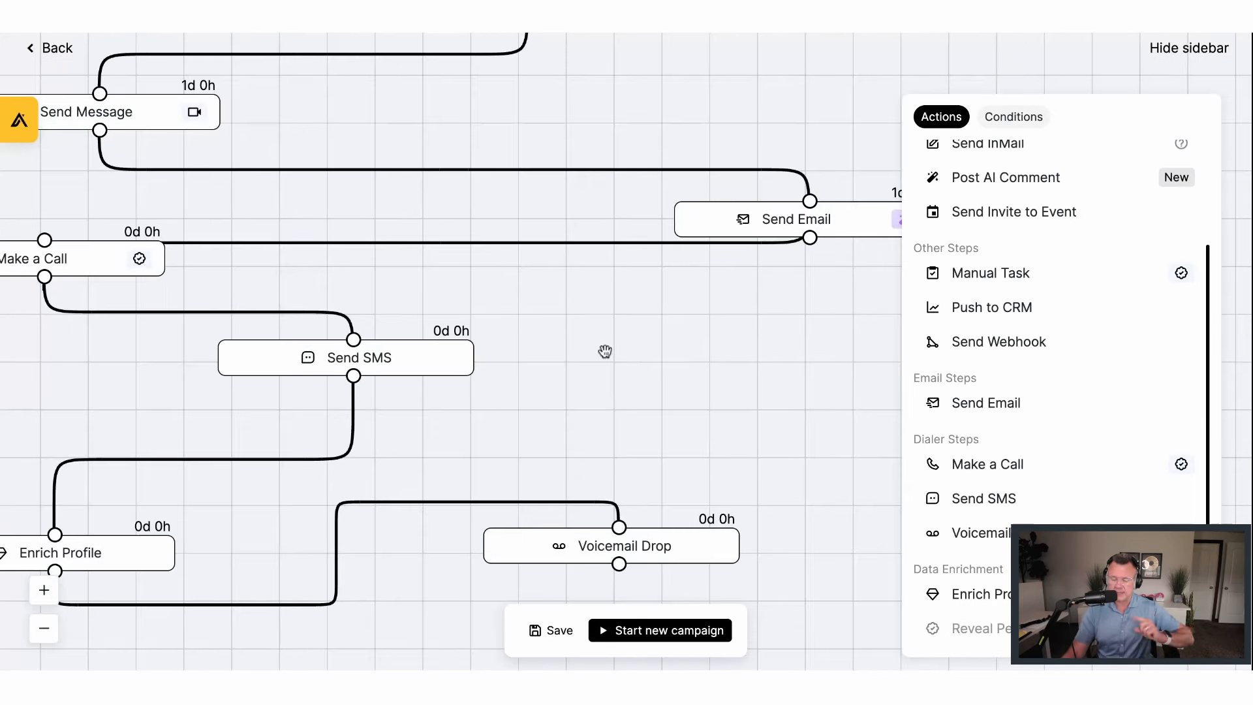
scroll(679, 394, down, 2)
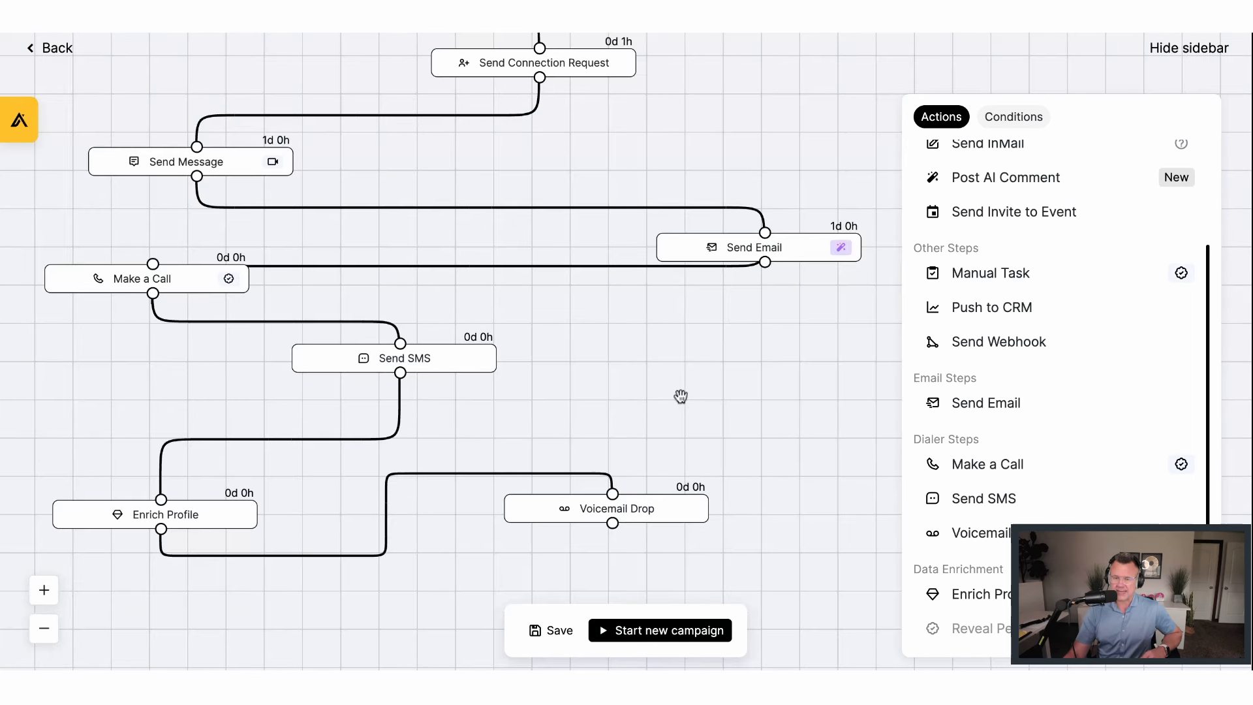
scroll(681, 396, down, 2)
mouse_move(305, 340)
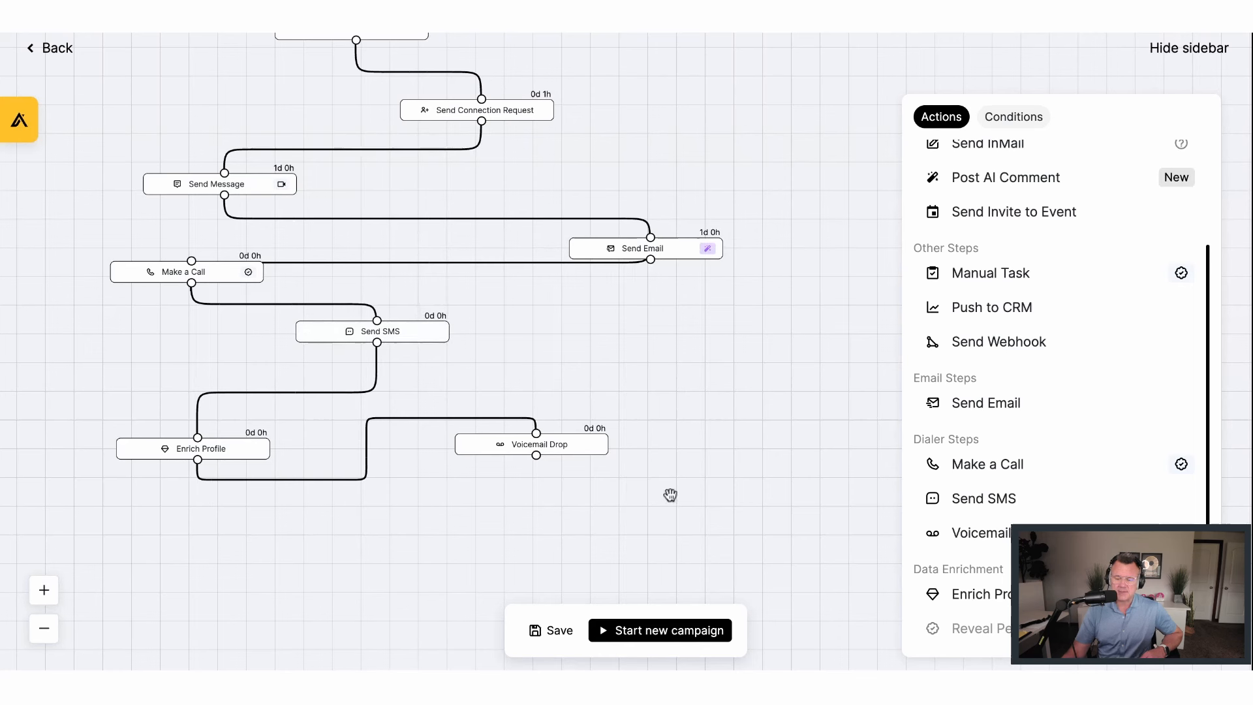
mouse_move(540, 444)
drag(540, 443, 271, 519)
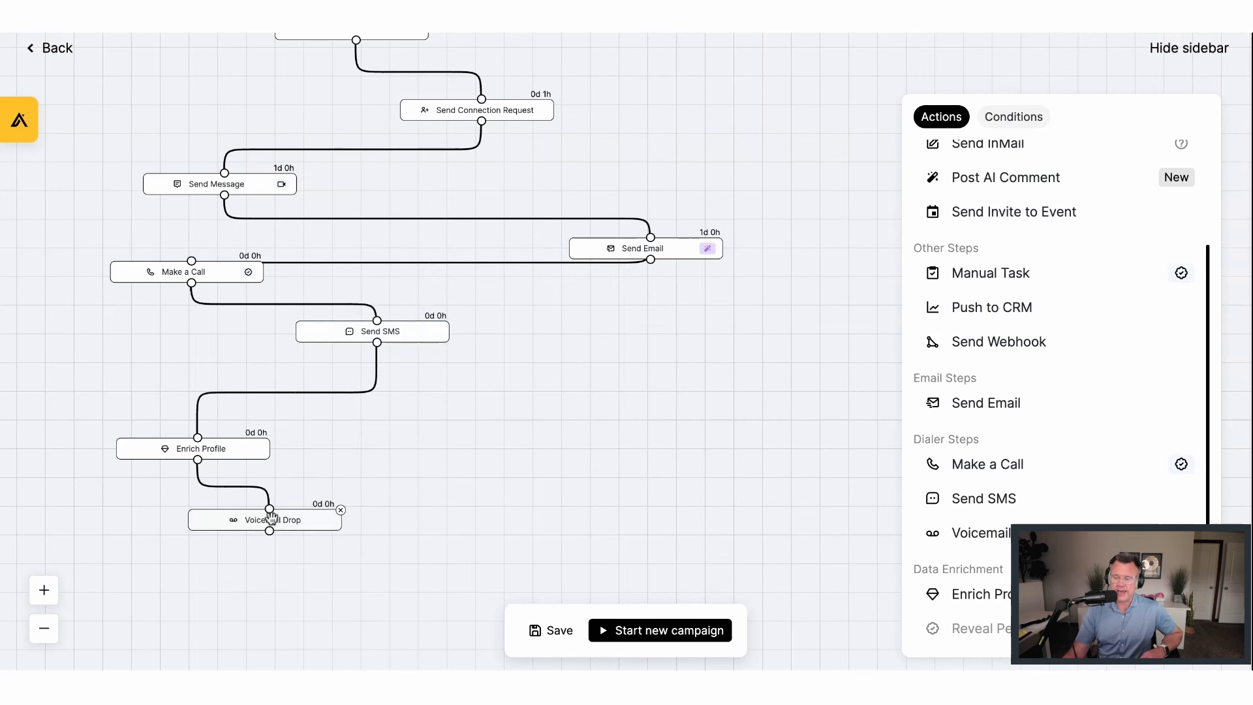
click(233, 488)
drag(262, 521, 494, 523)
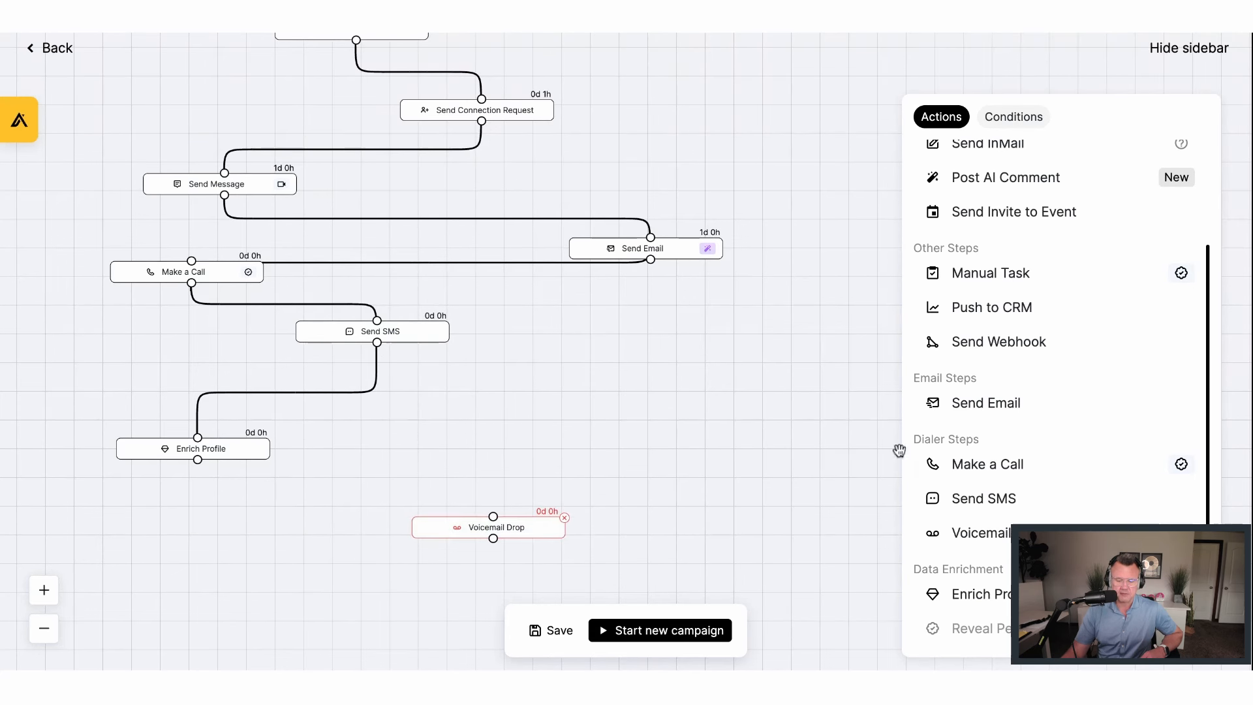
Add Send Message and Send Email steps above Voicemail Drop and a Send SMS step below it
drag(1000, 403, 495, 507)
scroll(974, 280, up, 2)
drag(995, 207, 492, 453)
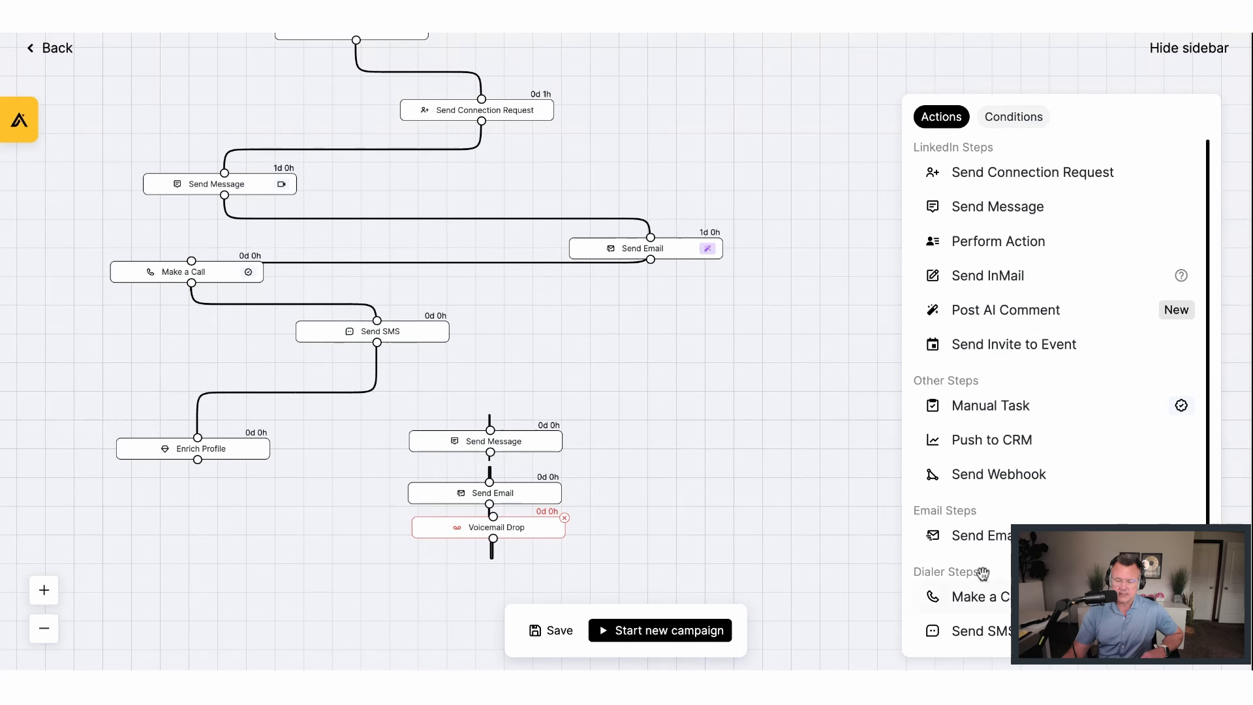
scroll(981, 571, down, 2)
drag(991, 560, 498, 577)
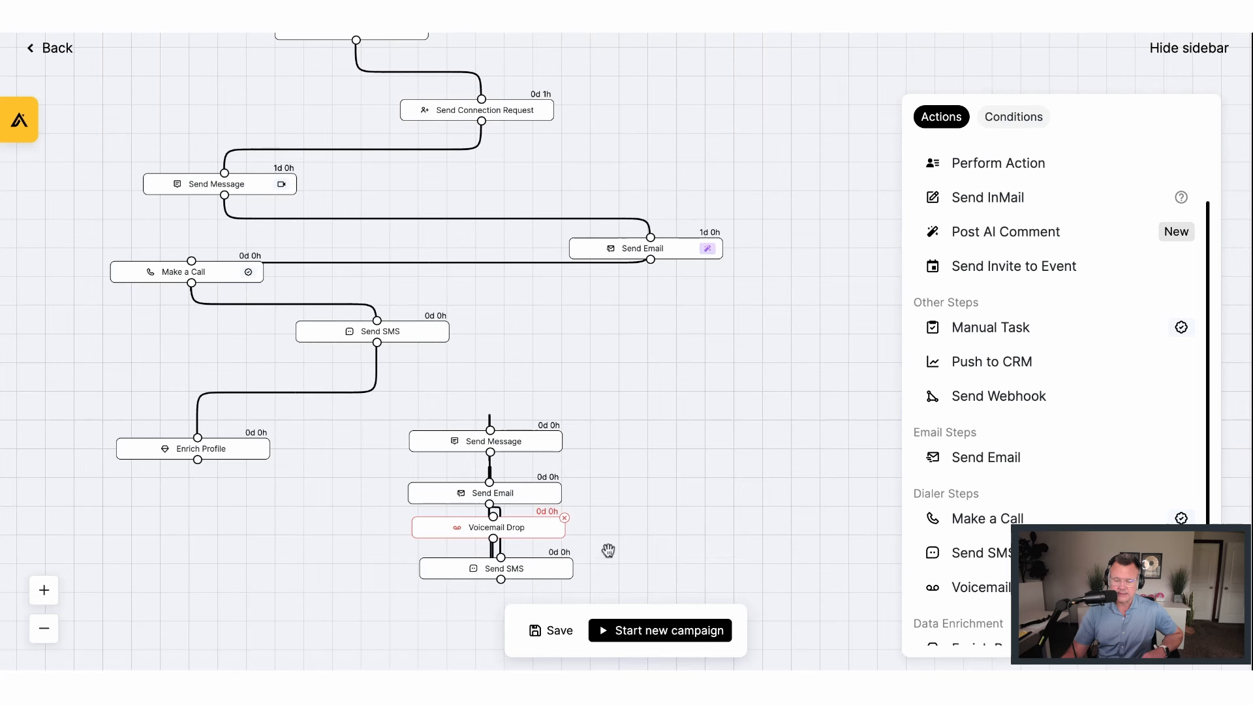
Connect Enrich Profile to the new Send Message step below it, and remove the link from that Send Message to the new Send SMS
drag(209, 465, 186, 545)
click(340, 526)
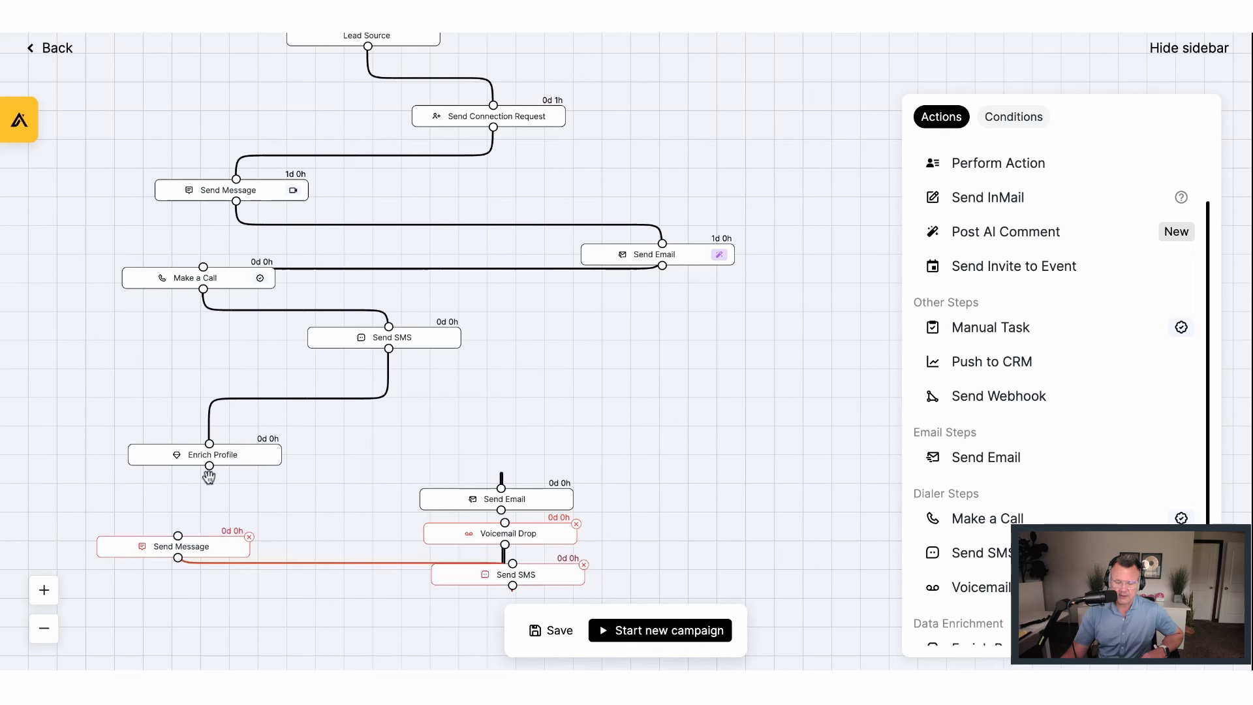
mouse_move(209, 467)
mouse_down()
mouse_move(179, 532)
mouse_move(183, 588)
mouse_move(253, 645)
mouse_up()
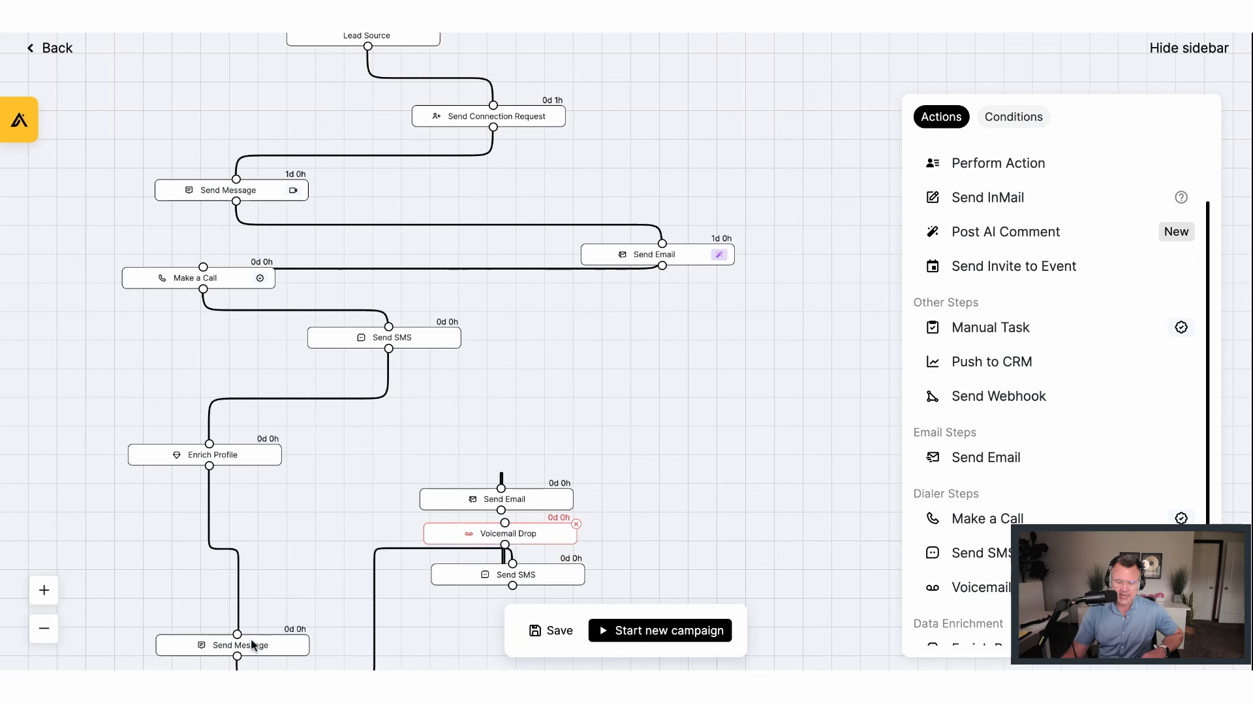
click(373, 597)
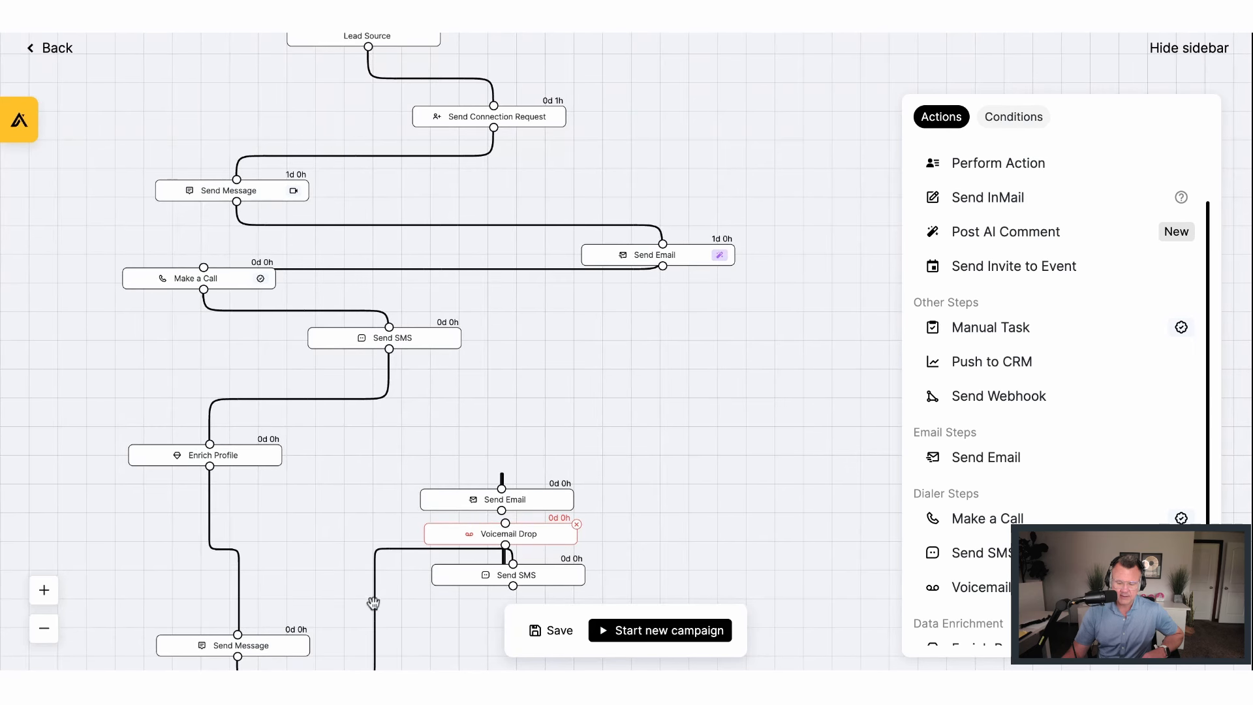
drag(380, 607, 376, 556)
click(370, 563)
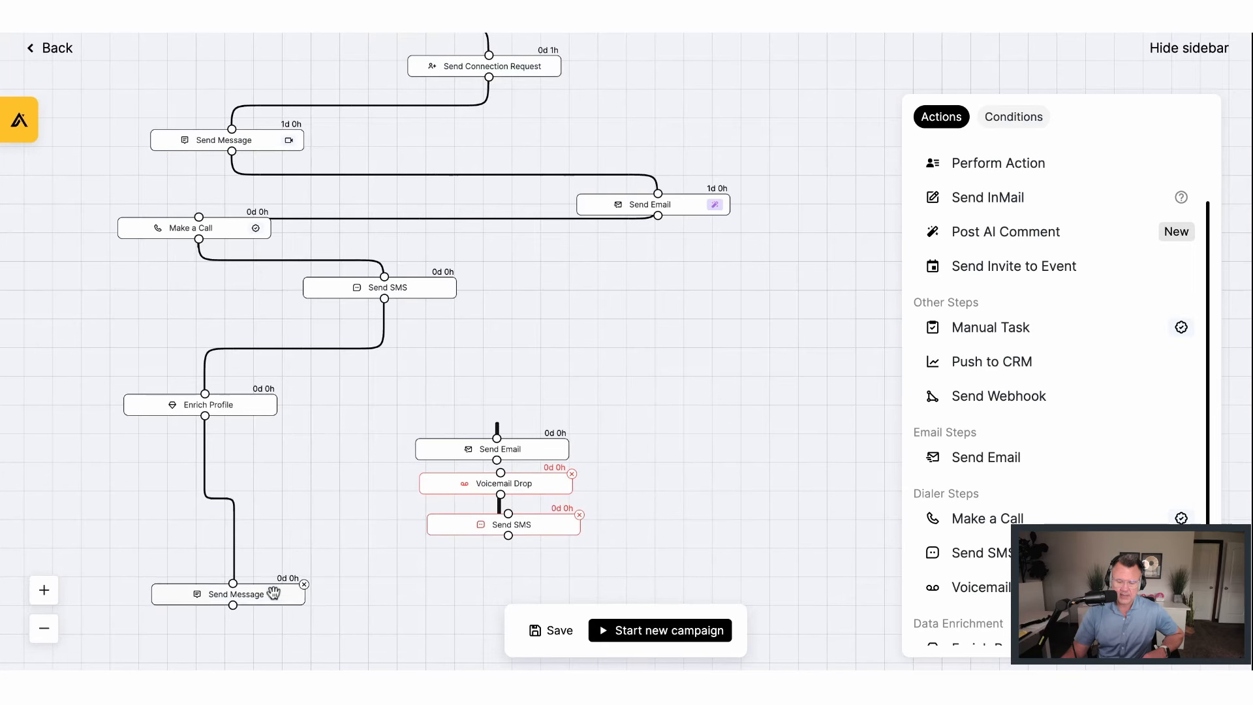
Spread the four new steps apart below Enrich Profile and connect the new Send Message to the new Send SMS
drag(274, 588, 316, 515)
drag(515, 455, 640, 398)
drag(550, 487, 684, 487)
drag(542, 517, 481, 424)
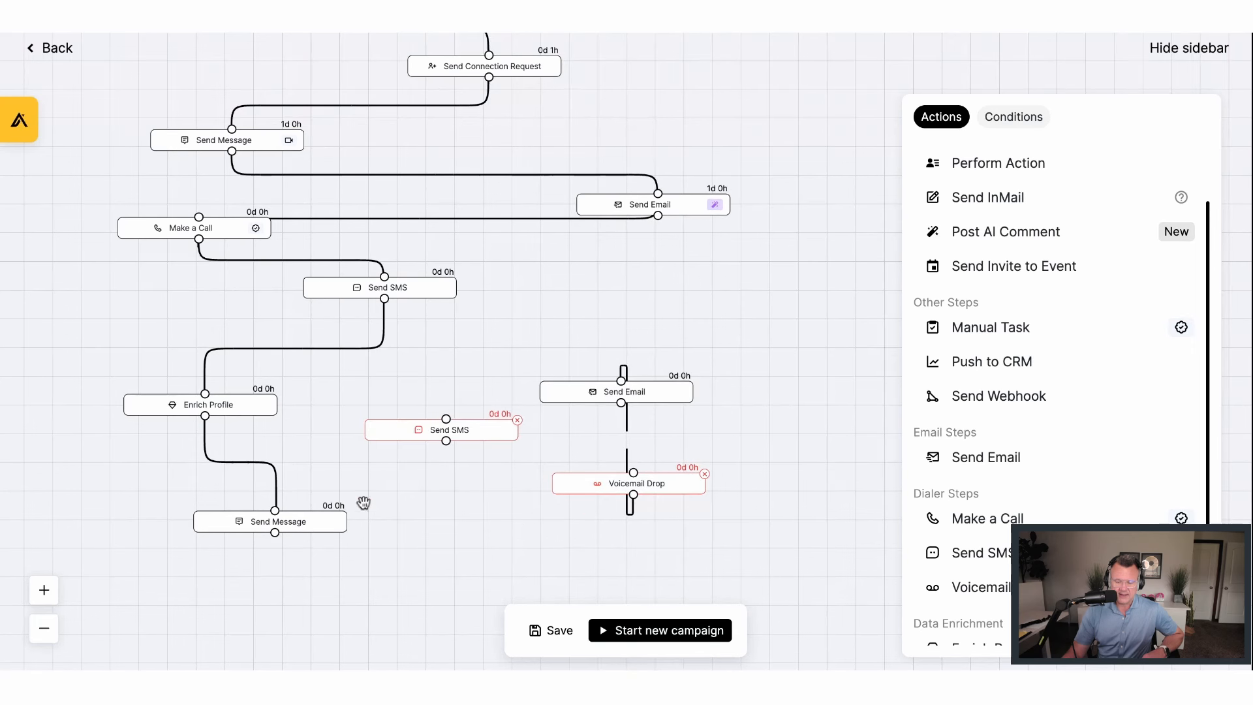
drag(275, 534, 447, 425)
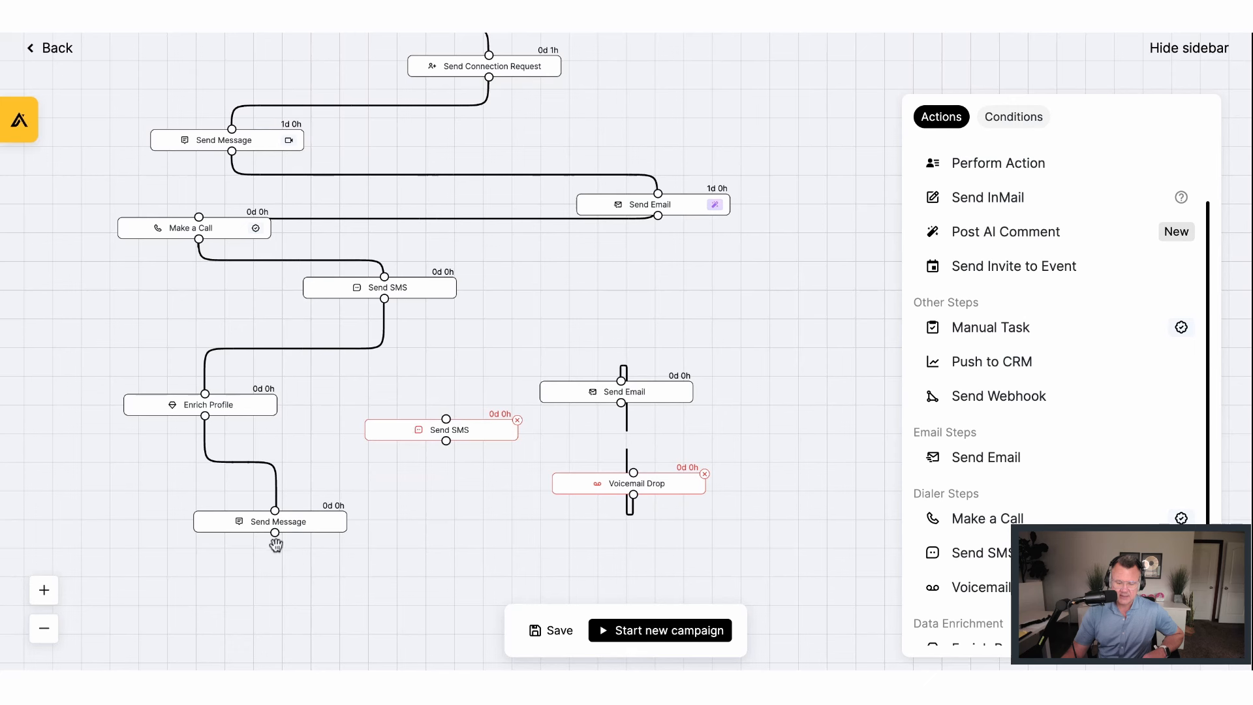
drag(275, 533, 572, 346)
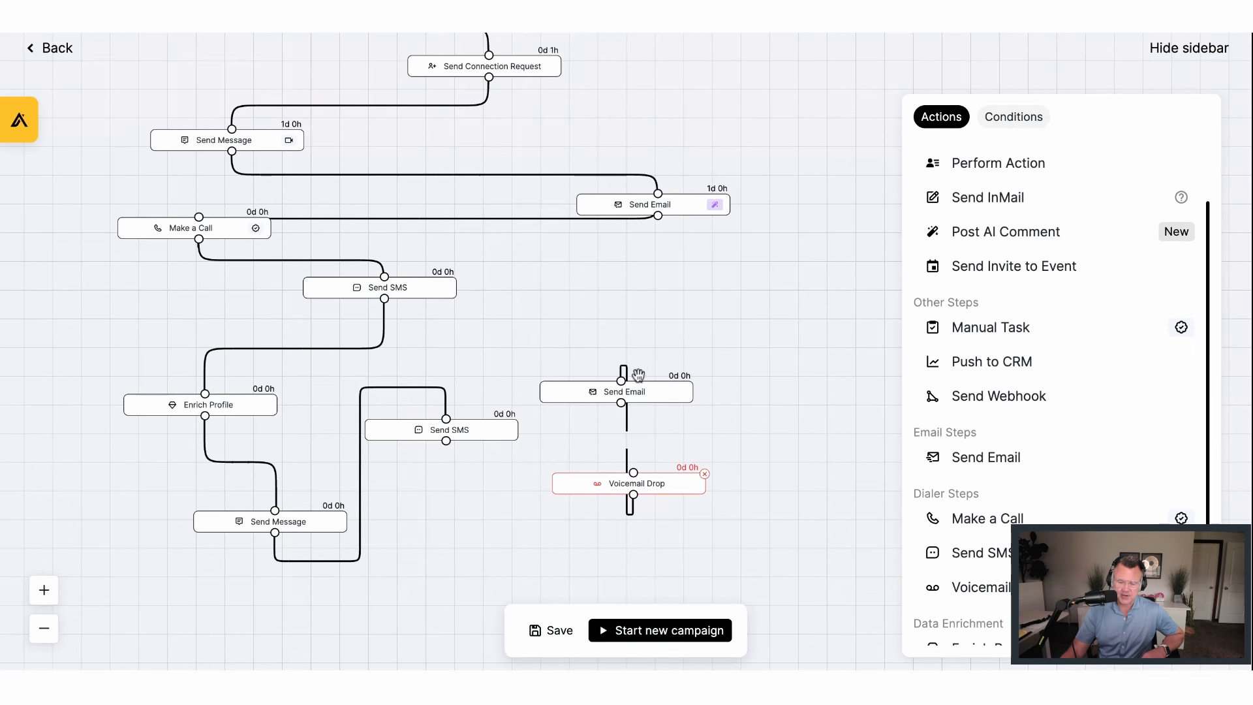
Unlink Send Email from Voicemail Drop and arrange the new steps diagonally downward as Send Message, Send SMS, Voicemail Drop and Send Email
drag(617, 395, 691, 387)
click(662, 438)
drag(453, 432, 450, 510)
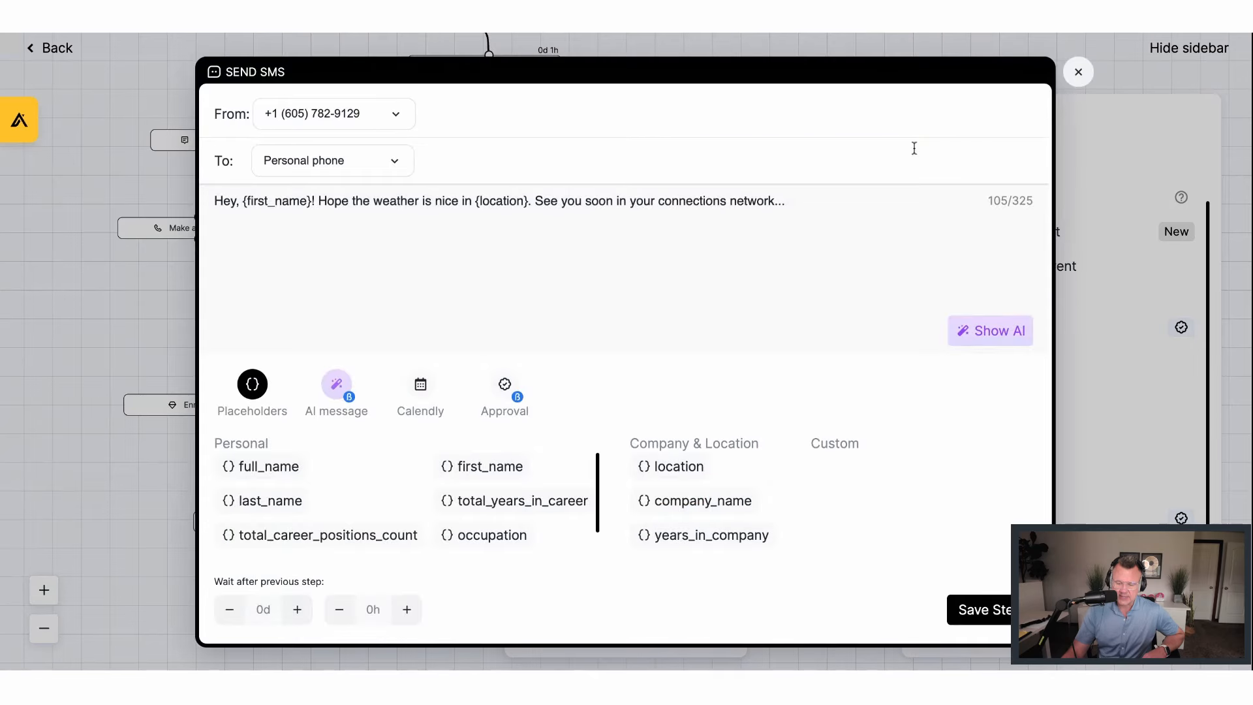
click(1078, 72)
drag(295, 505, 336, 453)
drag(482, 516, 423, 512)
drag(644, 484, 484, 542)
drag(727, 389, 599, 574)
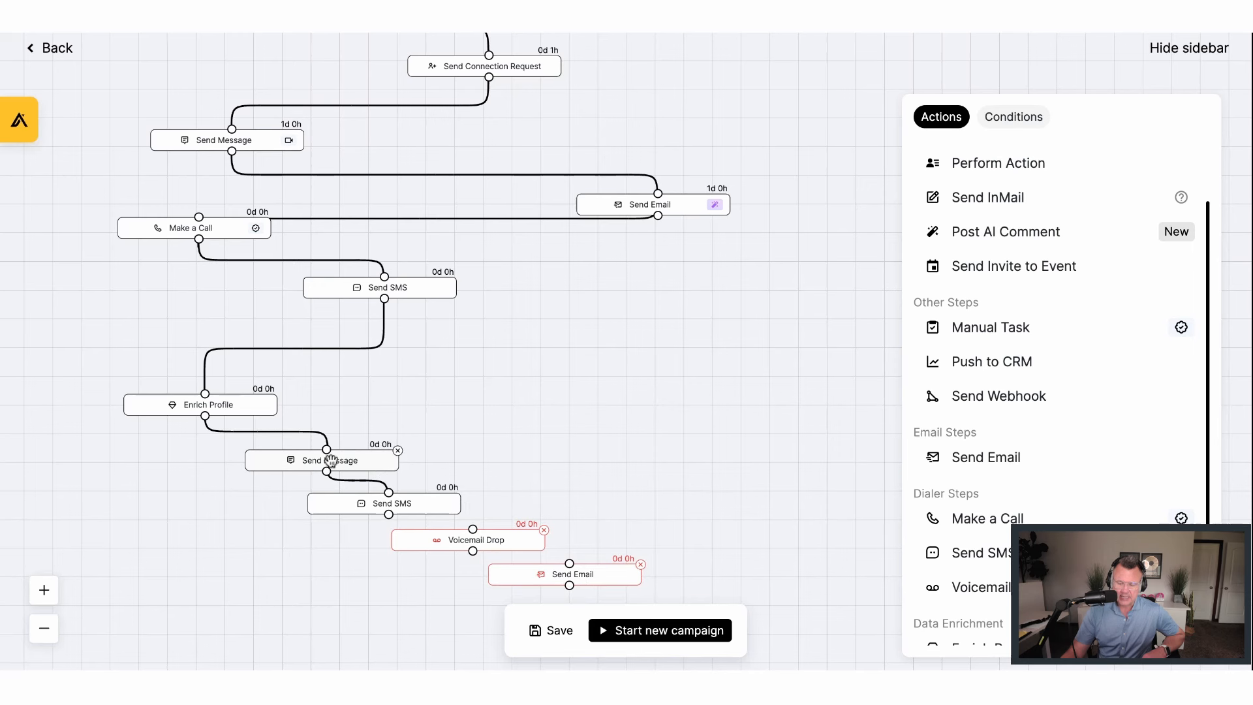
Try to save the workflow, and return to the previous step, discarding the workflow changes
scroll(326, 461, up, 4)
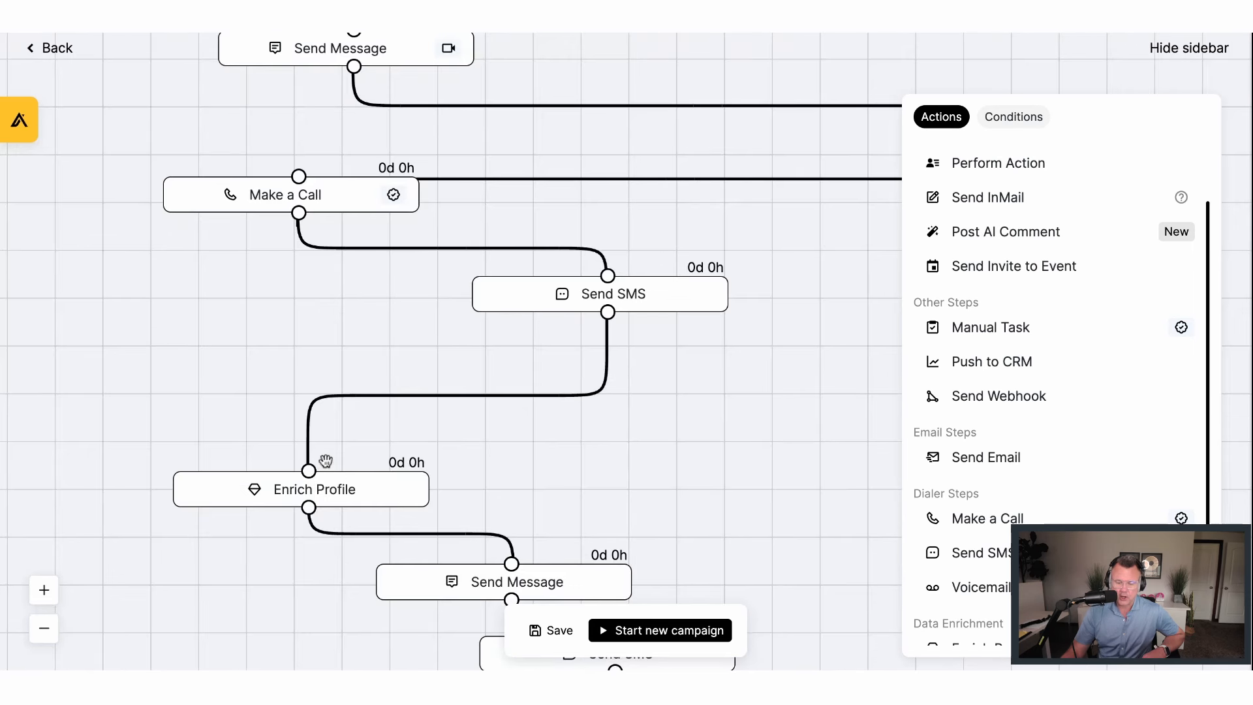
drag(688, 470, 355, 285)
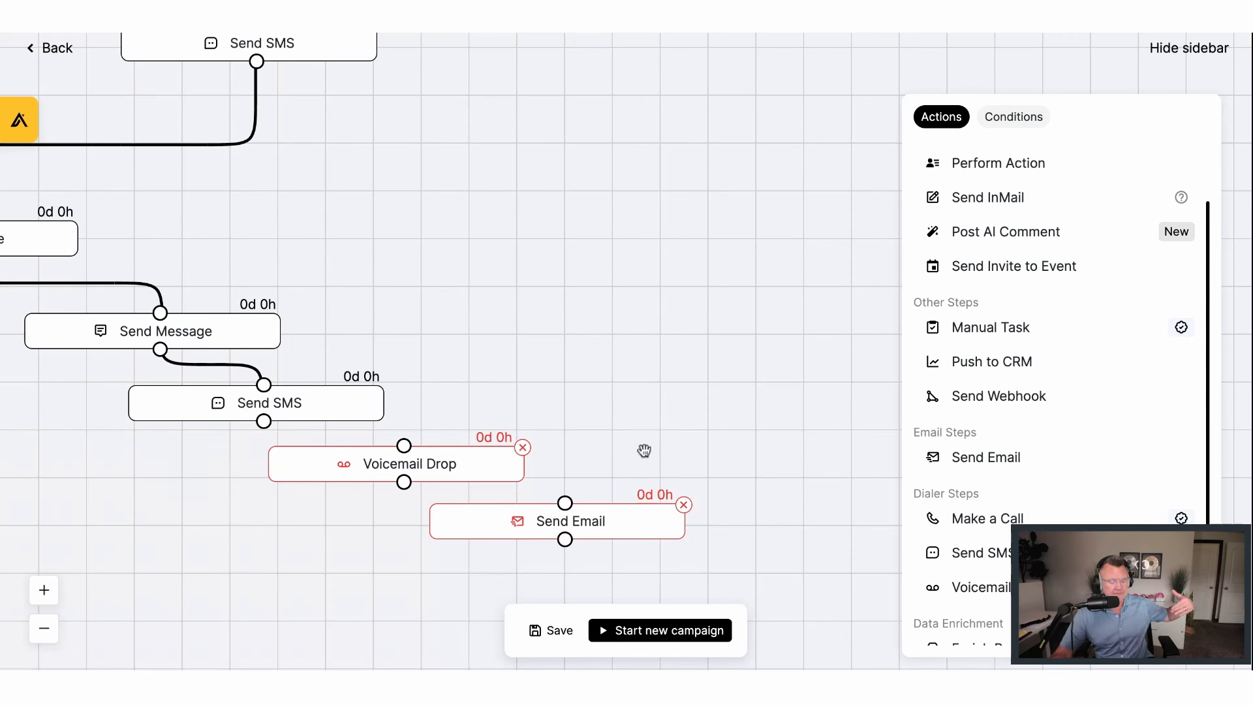
click(556, 632)
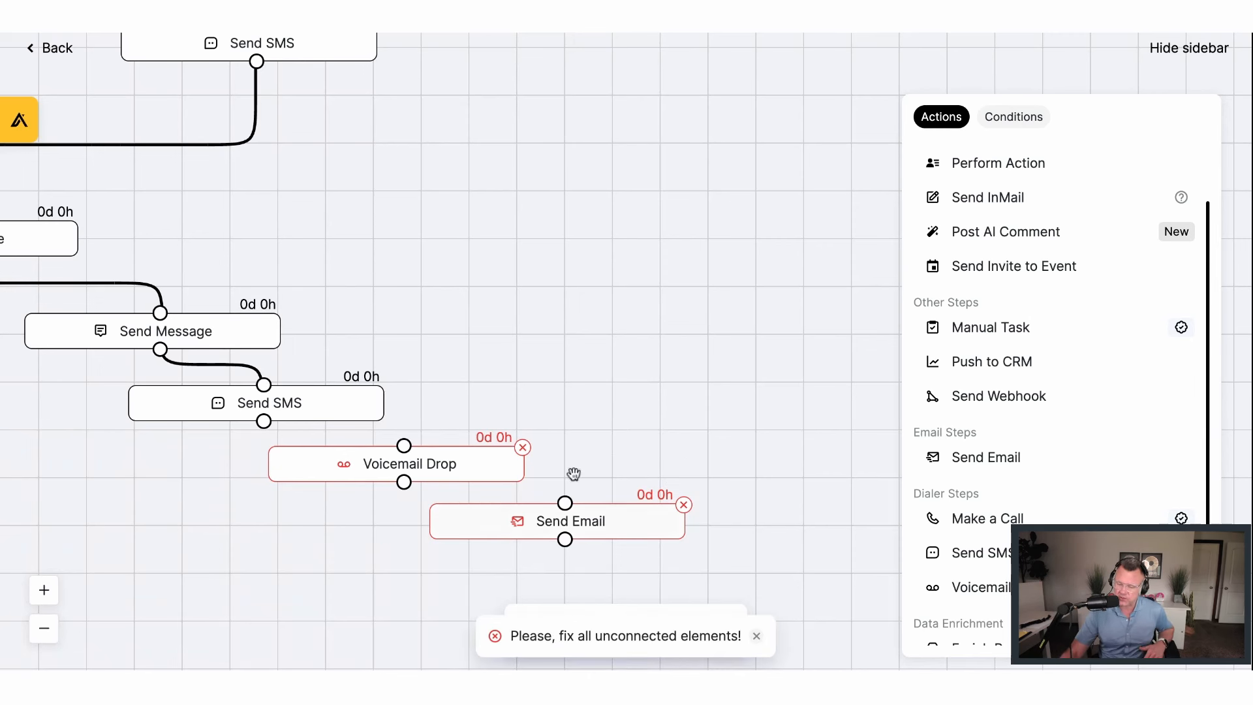
click(54, 47)
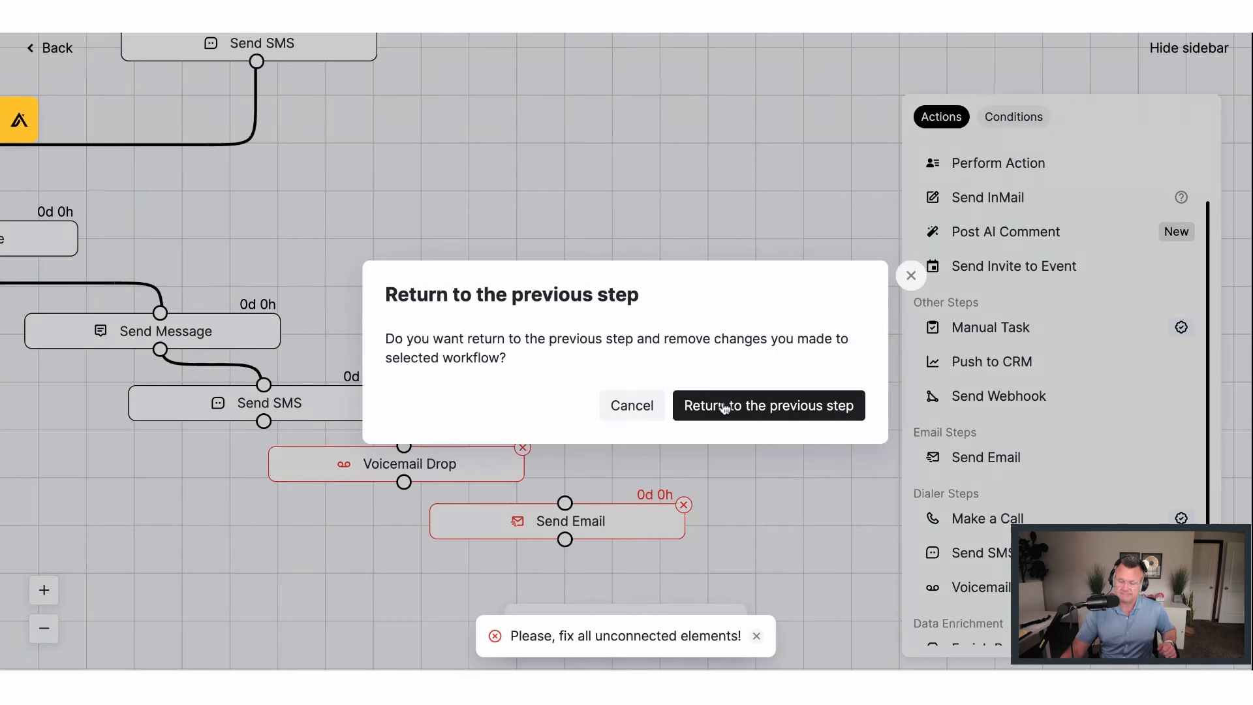
click(725, 406)
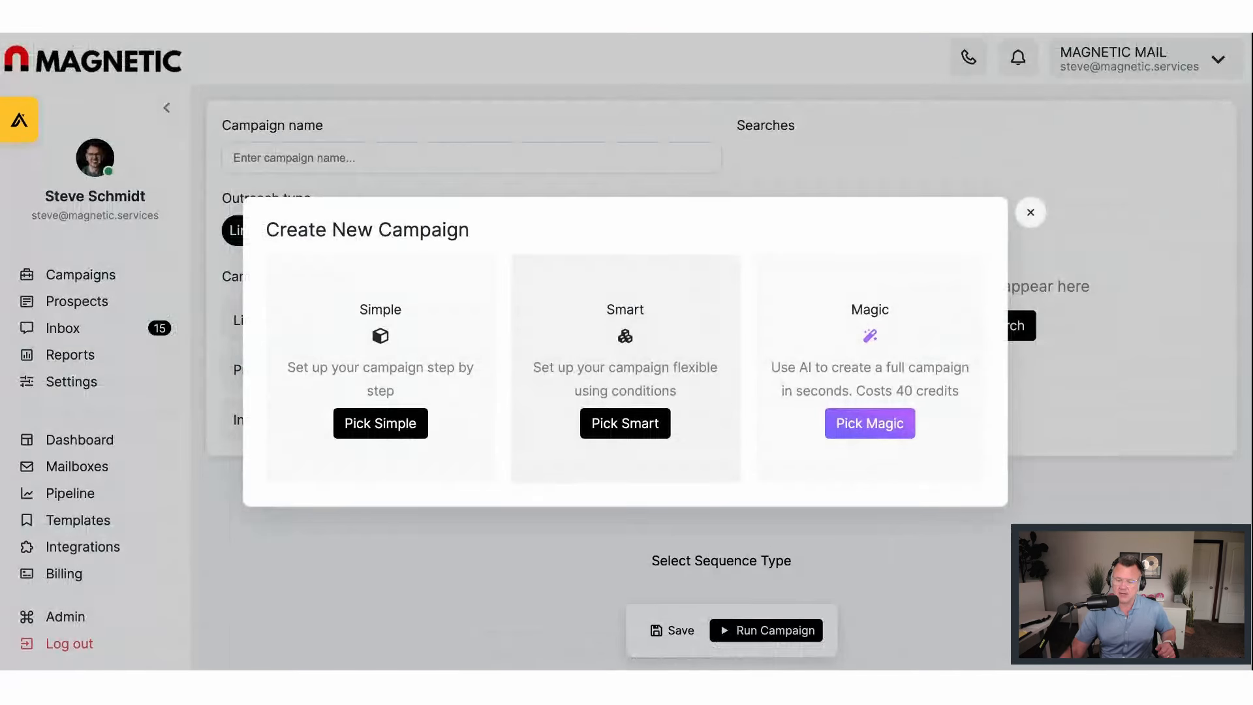